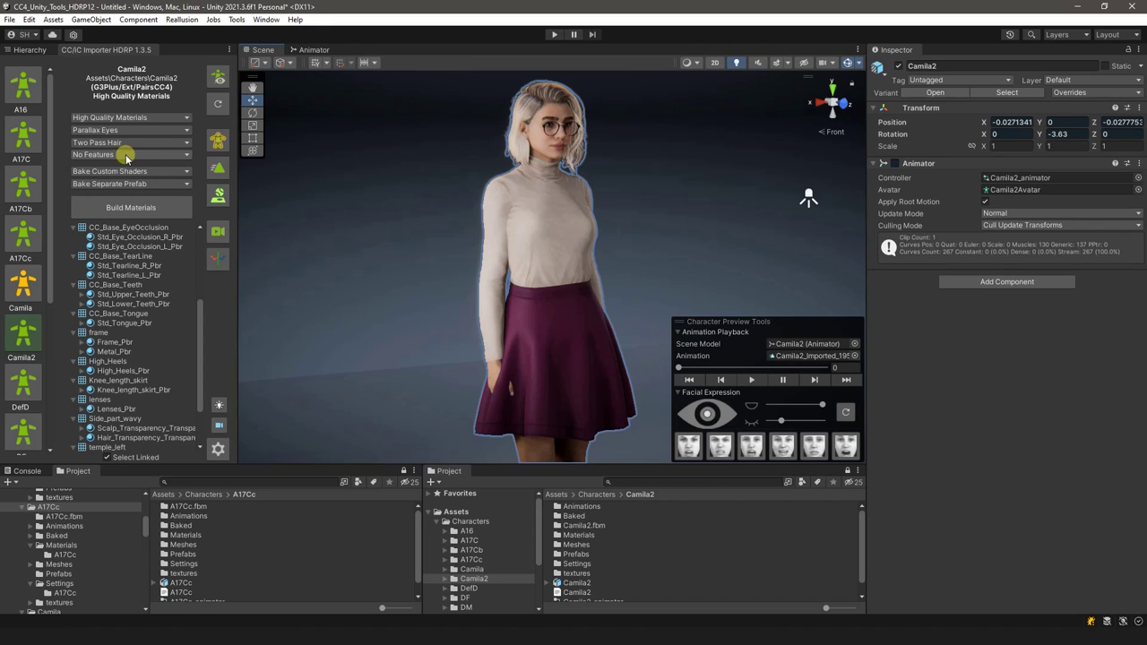
Switch the importer's build feature to Cloth Physics and rebuild Camila2's materials
left_click(183, 155)
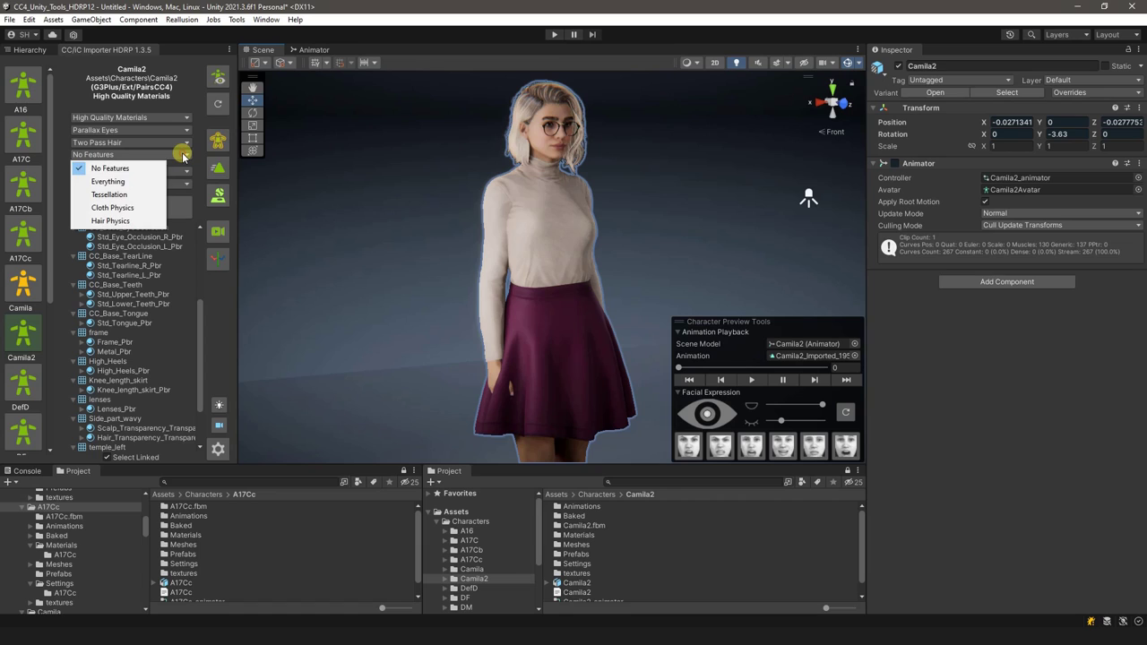
left_click(140, 210)
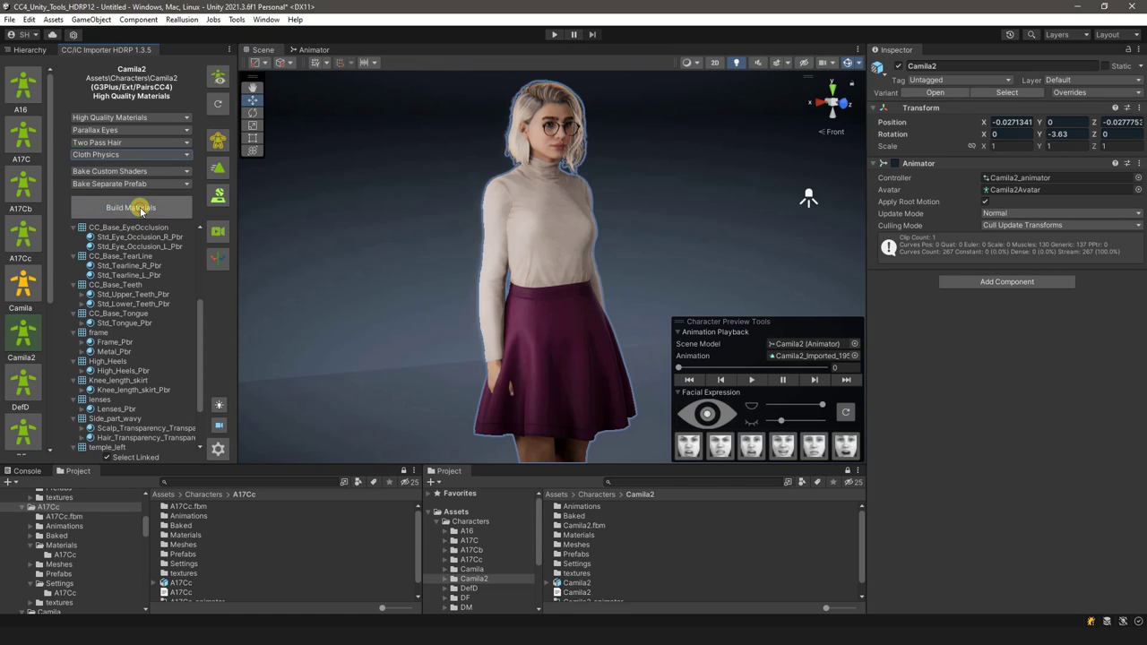
left_click(181, 209)
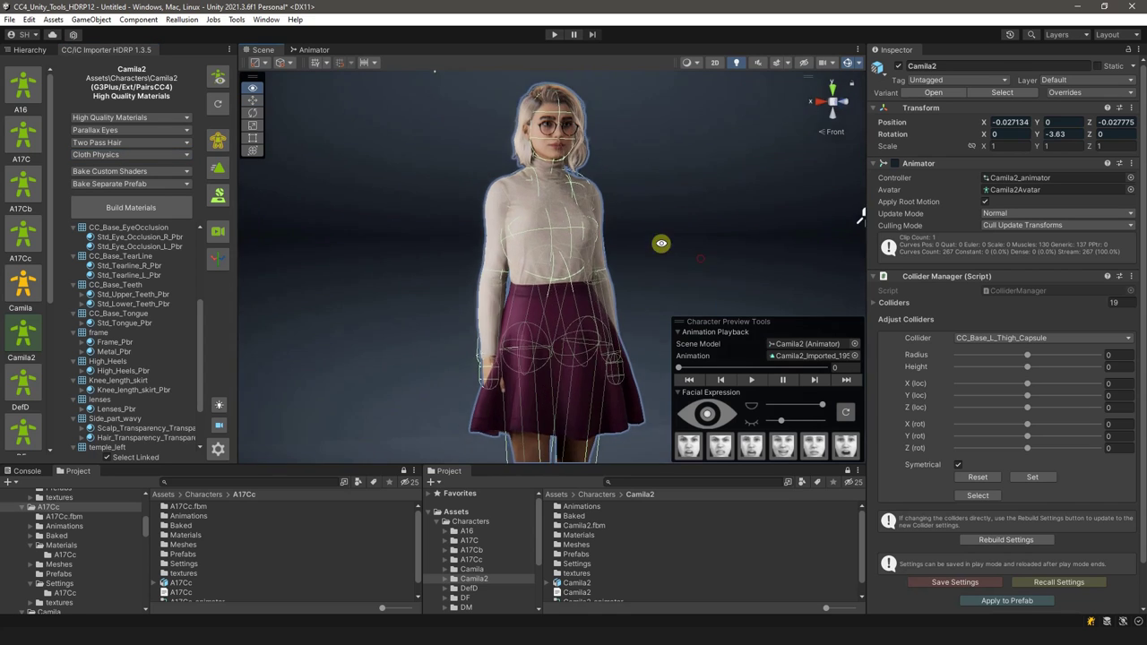
Keep CC_Base_L_Thigh_Capsule selected, widen its radius to 0.0008 and enable Symmetrical
mouse_move(708, 253)
left_mouse_down("alt")
mouse_move(453, 257)
mouse_move(672, 264)
left_mouse_up("alt")
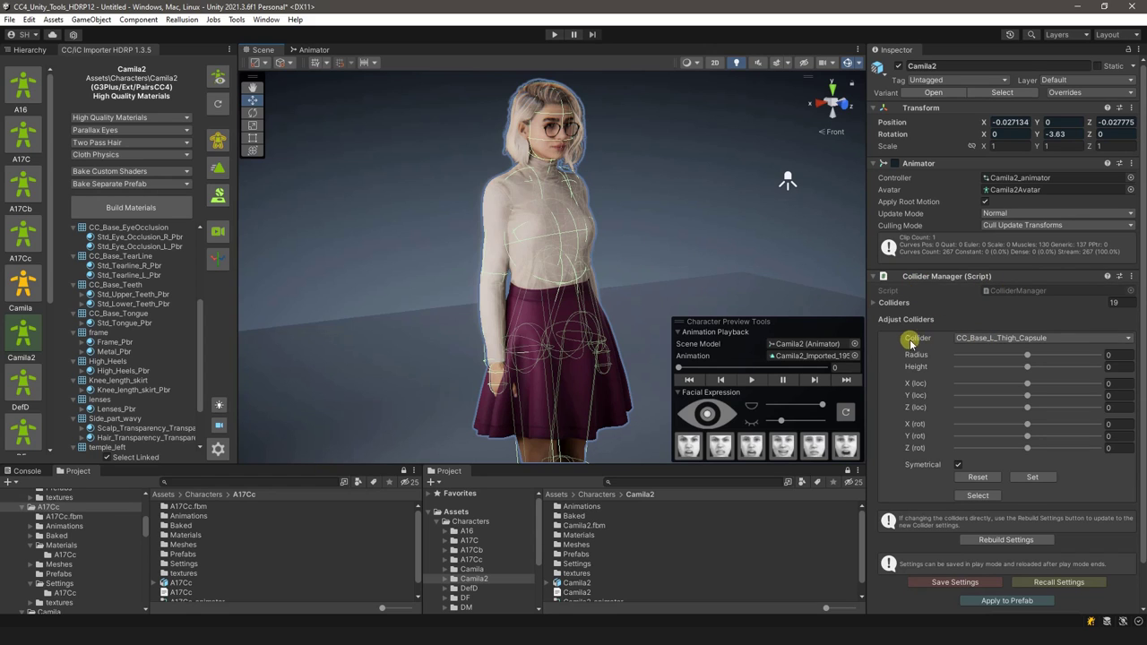
left_click(1000, 341)
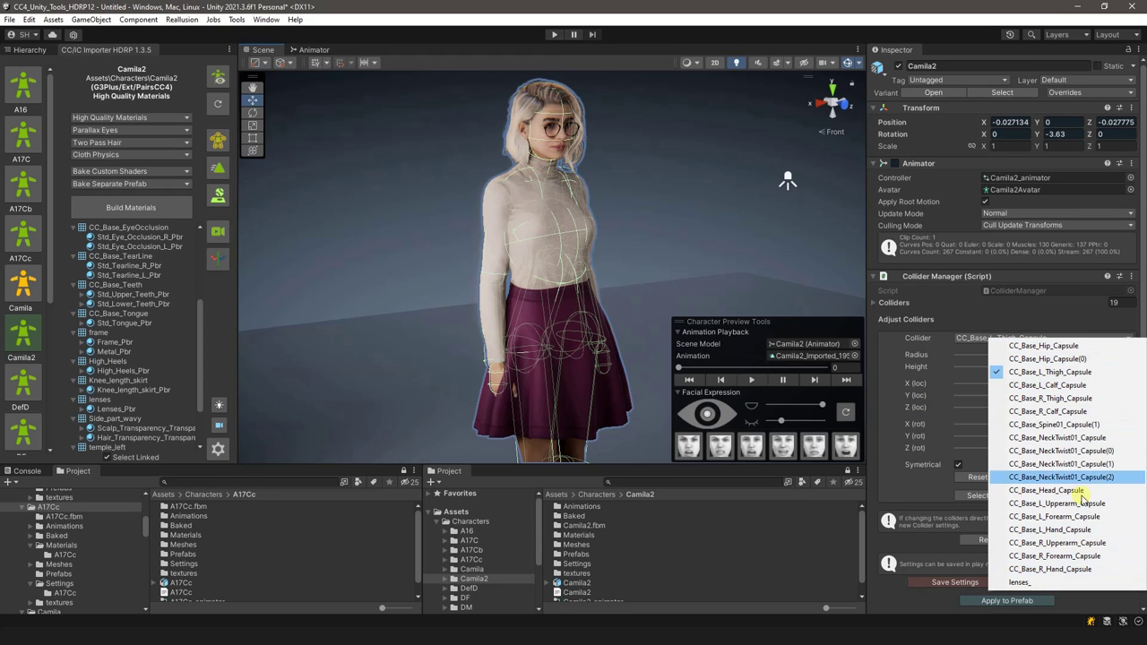
left_click(1066, 372)
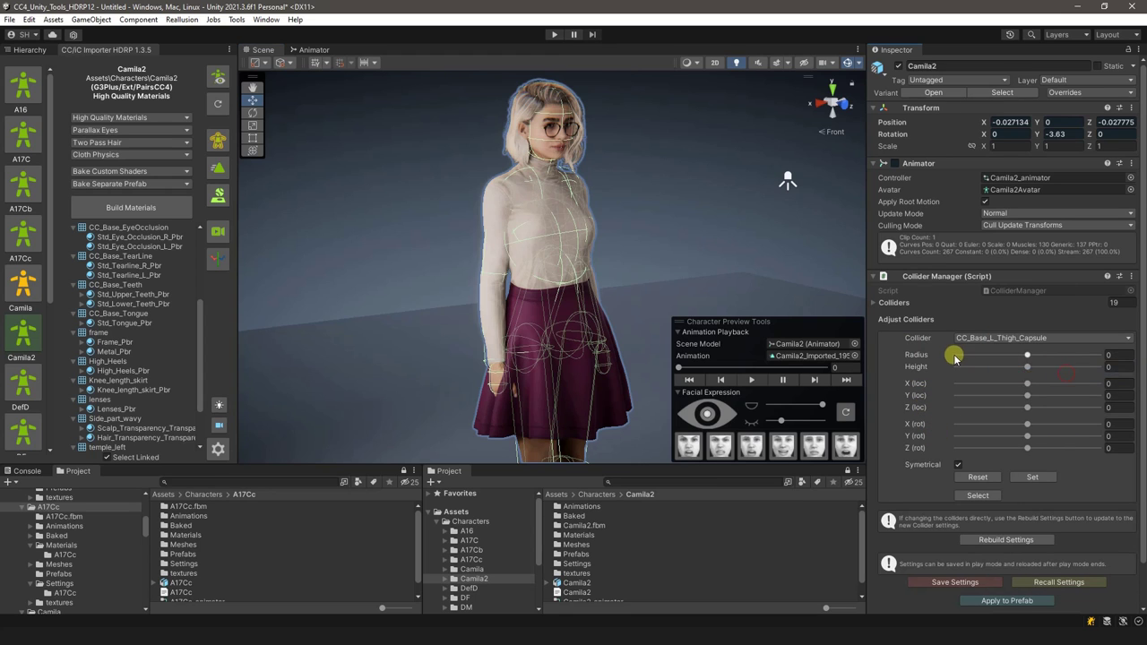
mouse_move(607, 404)
right_mouse_down()
mouse_move(640, 294)
mouse_move(685, 293)
right_mouse_up()
mouse_move(1027, 356)
left_mouse_down()
mouse_move(1010, 358)
mouse_move(1028, 360)
left_mouse_up()
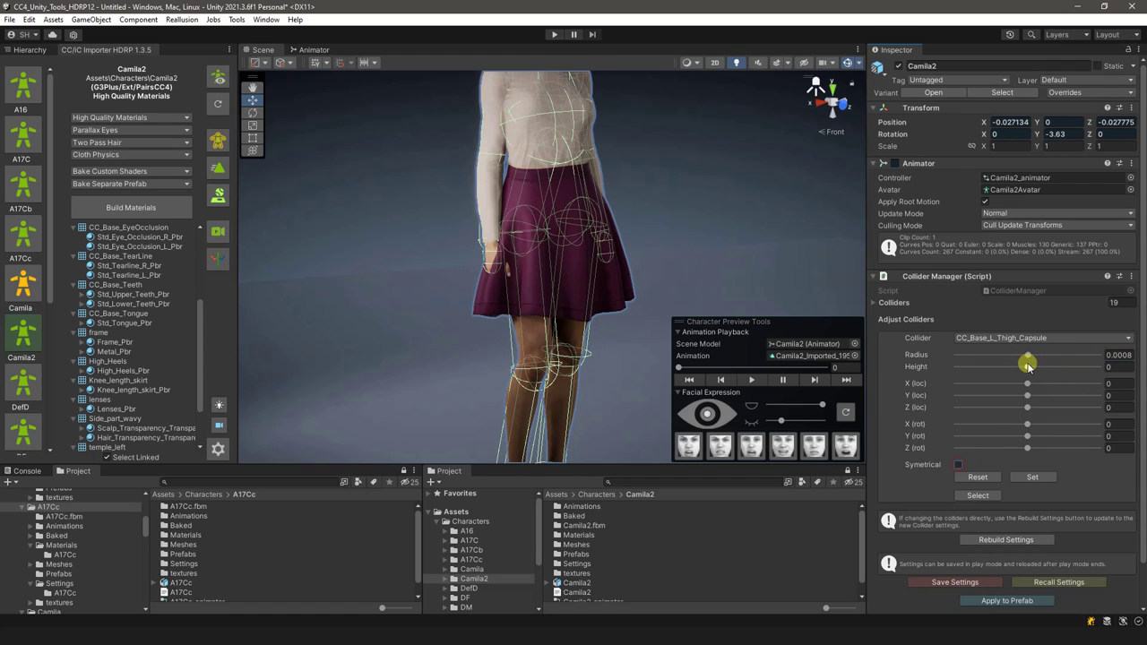
mouse_move(1028, 364)
left_mouse_down()
mouse_move(1062, 357)
mouse_move(1026, 367)
left_mouse_up()
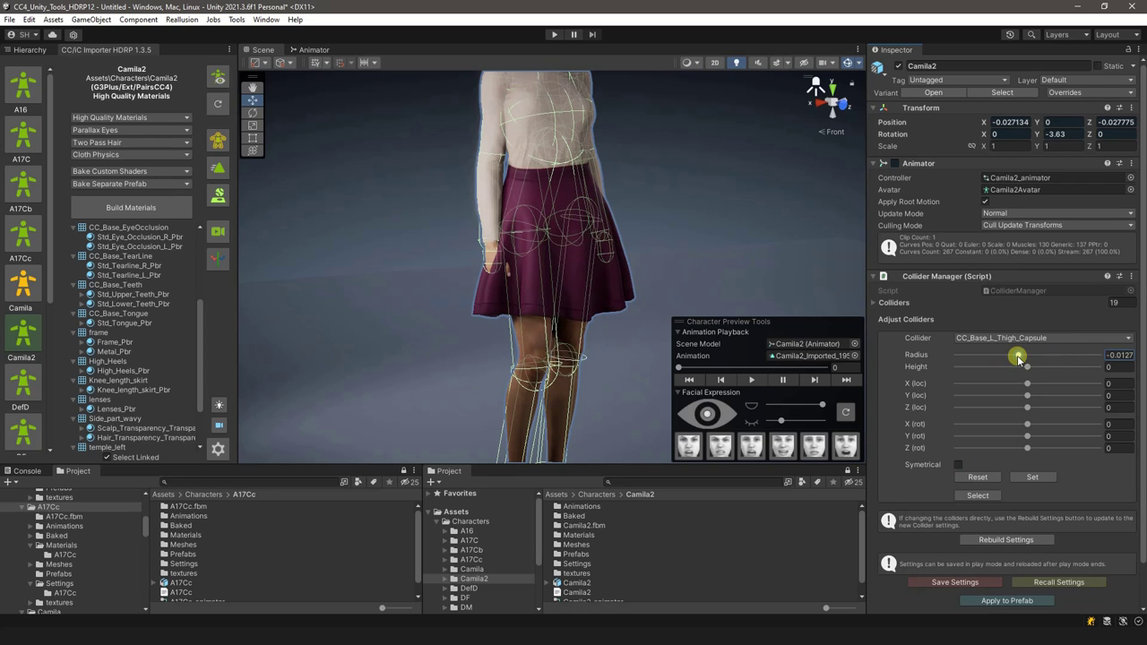
left_click(958, 465)
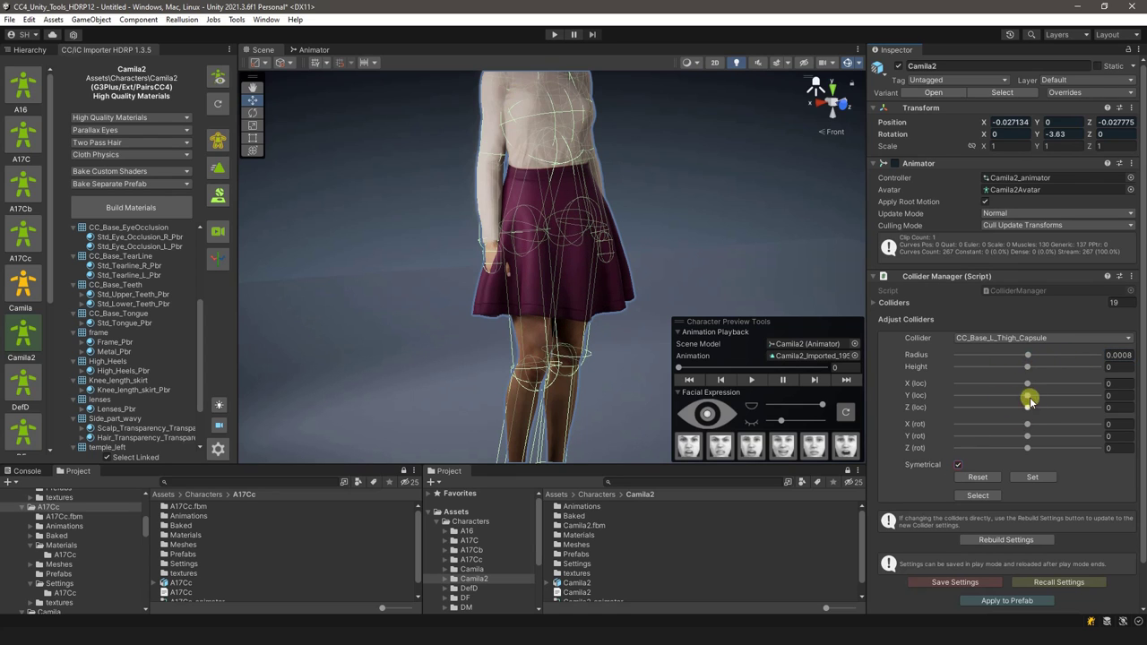
left_click(1032, 340)
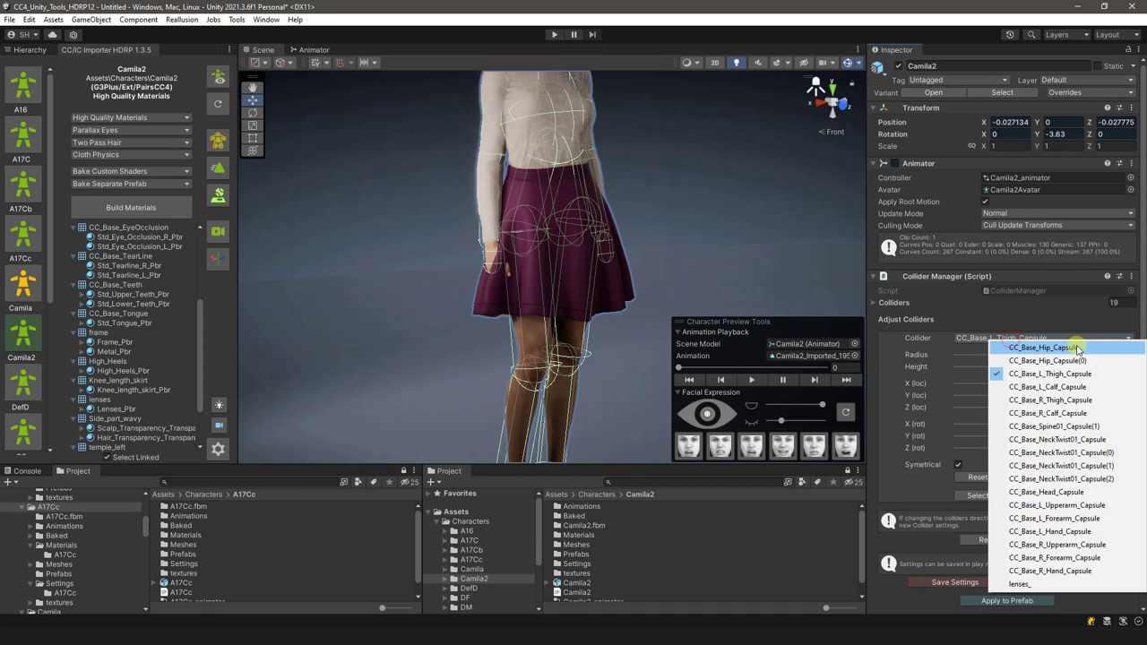
Select CC_Base_Hip_Capsule and tune its radius, set Y location -0.0017 and X rotation -3
left_click(1080, 348)
left_click_drag(1027, 357, 1028, 362)
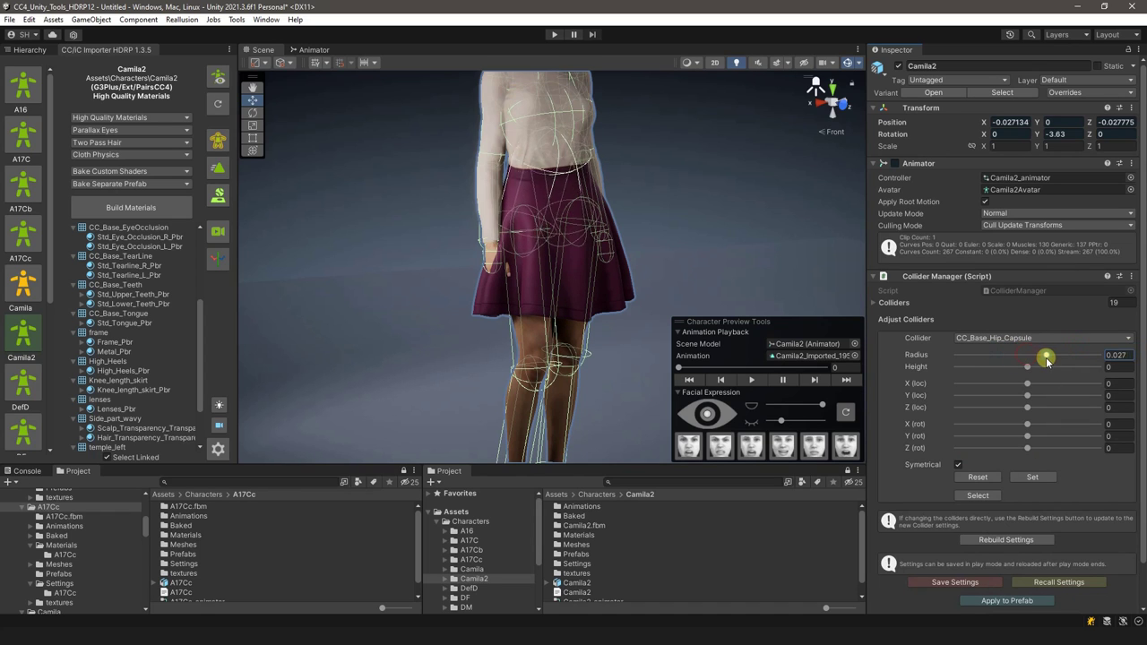
left_click_drag(691, 295, 655, 285, "alt")
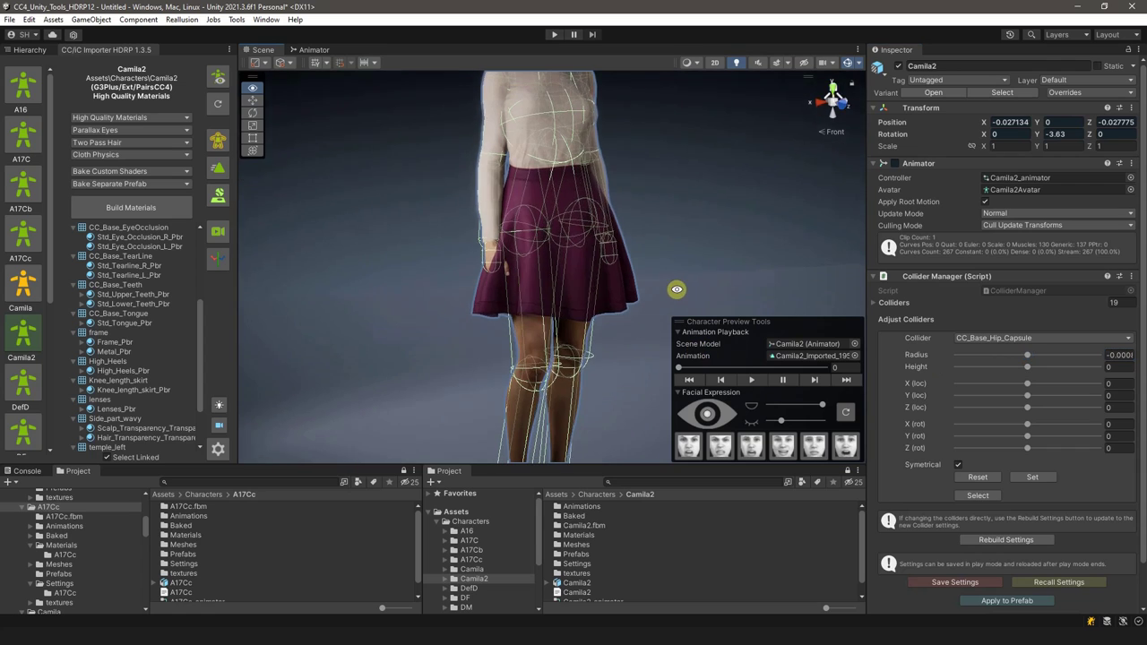
mouse_move(1031, 386)
left_mouse_down()
mouse_move(975, 391)
mouse_move(1029, 391)
mouse_move(1037, 403)
mouse_move(966, 412)
mouse_move(1029, 410)
left_mouse_up()
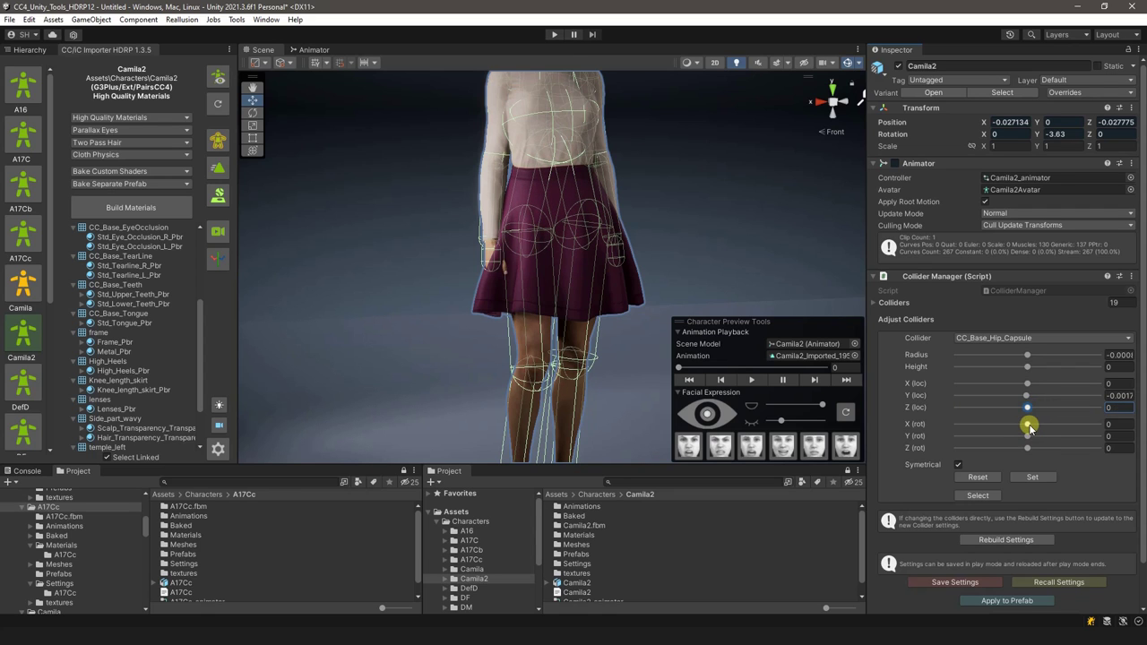
mouse_move(1020, 429)
left_mouse_down()
mouse_move(992, 434)
mouse_move(1027, 426)
mouse_move(1111, 439)
mouse_move(964, 438)
mouse_move(1030, 440)
mouse_move(1020, 450)
mouse_move(1032, 450)
left_mouse_up()
Move CC_Base_R_Thigh_Capsule to 0.0025, -0.0021, 0.0008 and rotate it -5.3, -4.9, 3.8
left_click(993, 338)
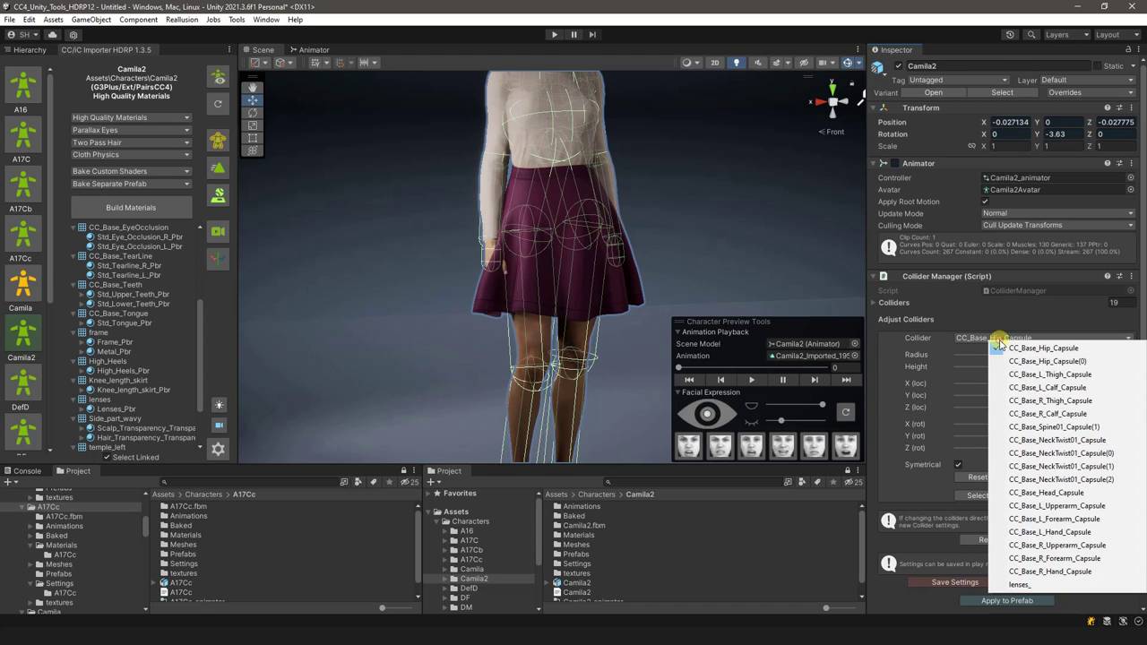
left_click(1051, 400)
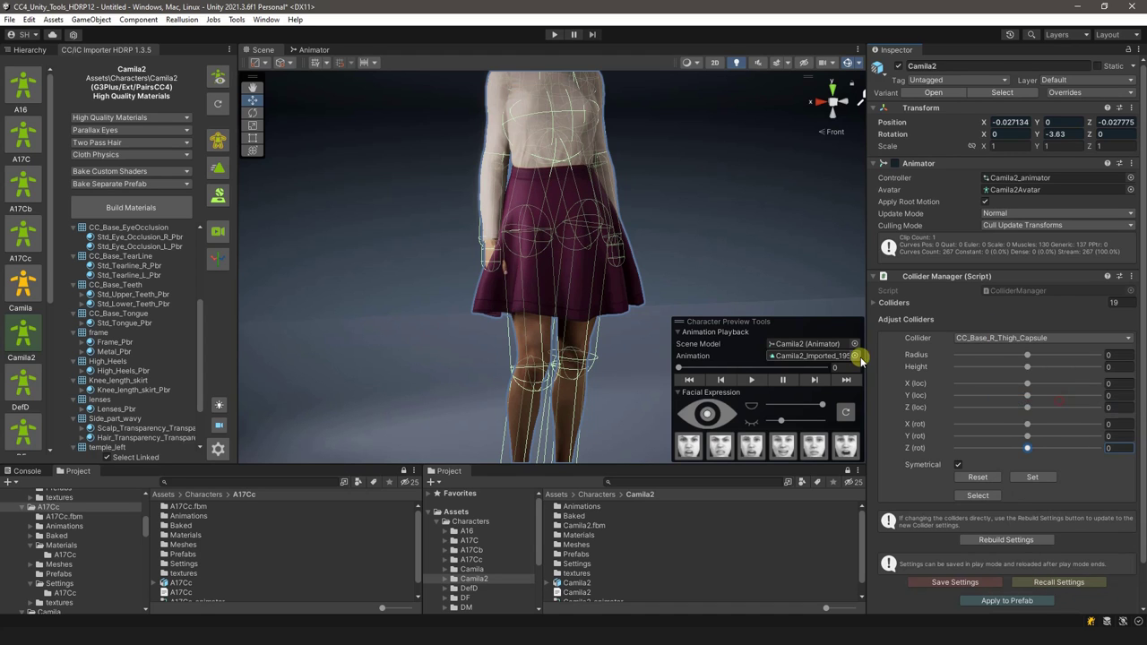
left_click_drag(1027, 387, 1028, 393)
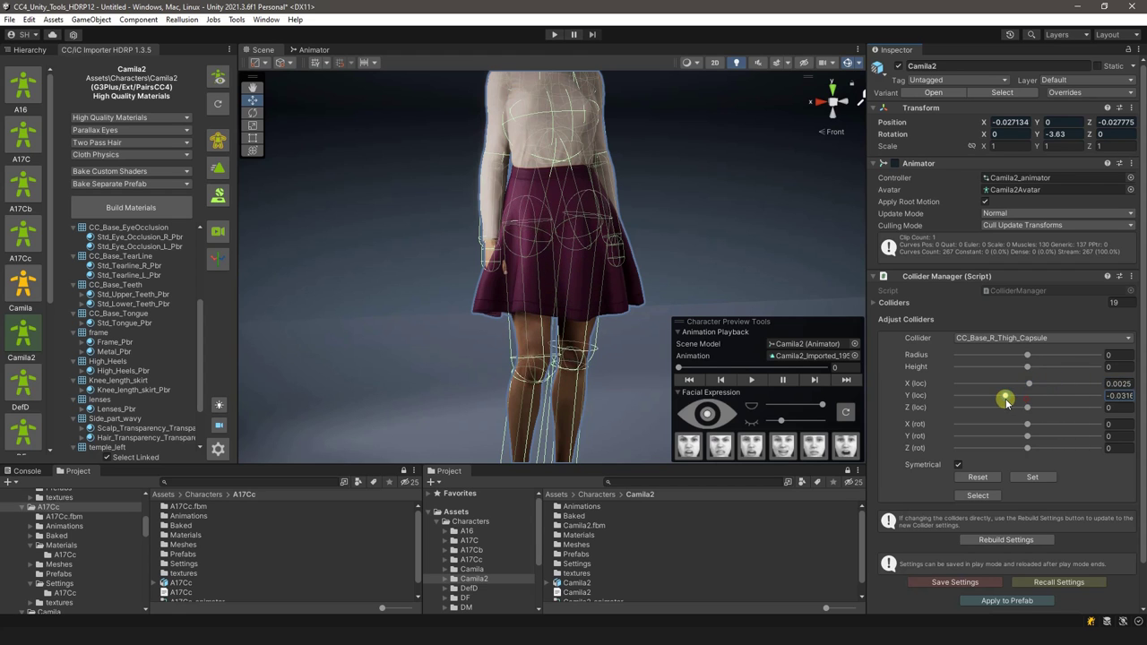
mouse_move(1029, 401)
left_mouse_down()
mouse_move(1069, 412)
mouse_move(1028, 408)
mouse_move(1060, 427)
mouse_move(1024, 425)
mouse_move(1030, 448)
left_mouse_up()
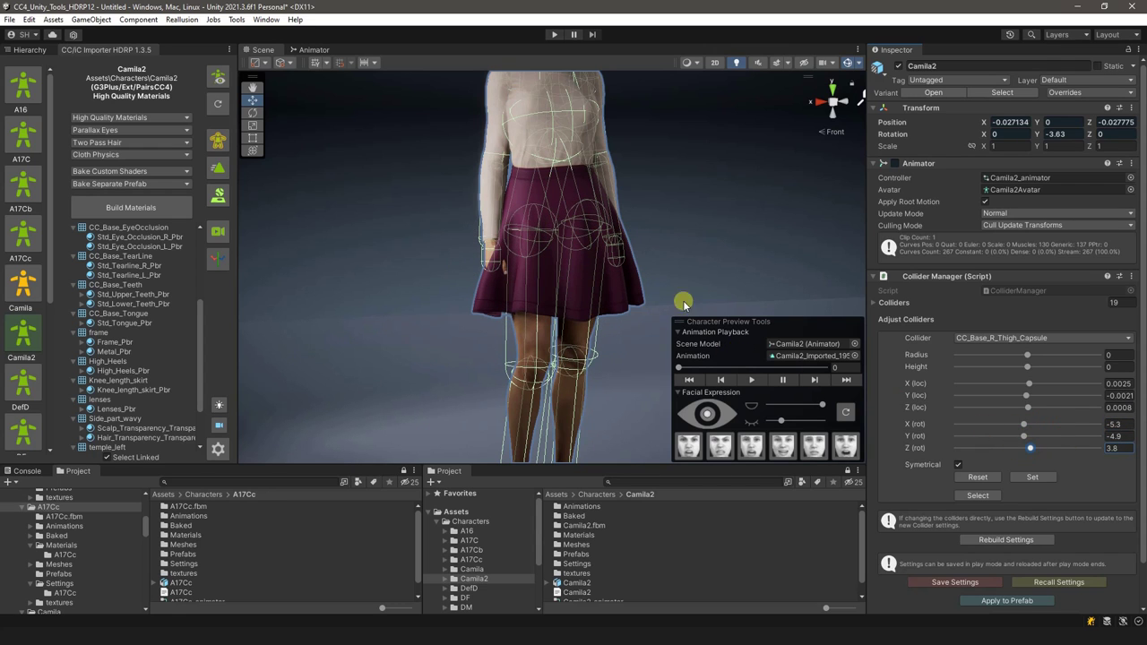
left_click_drag(661, 250, 646, 246, "alt")
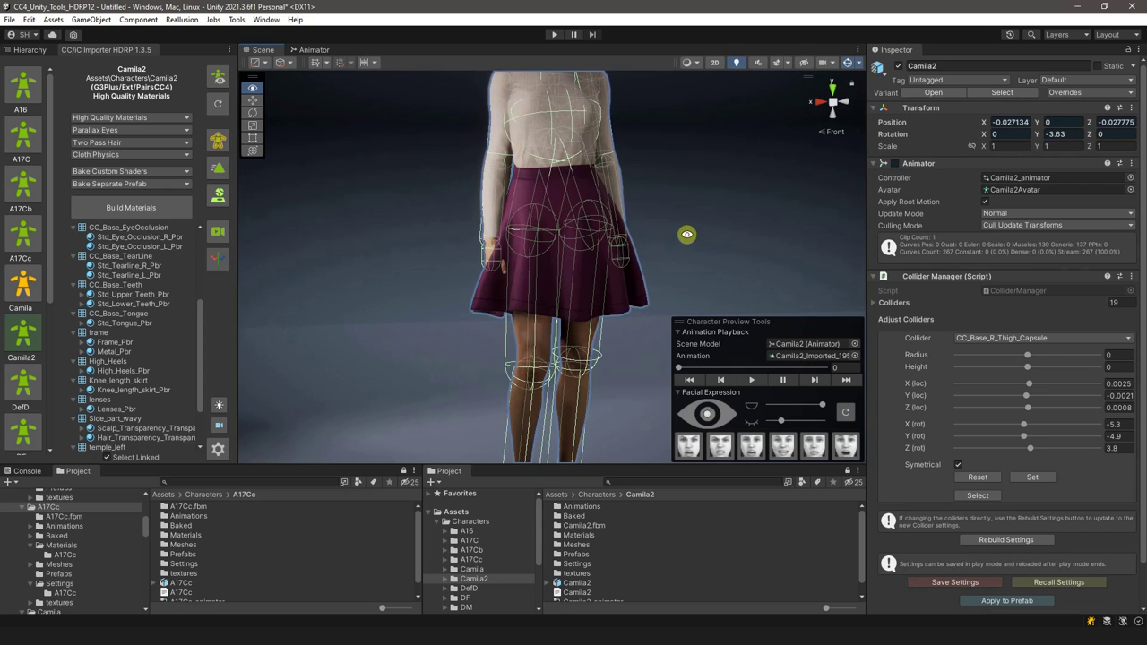
left_click_drag(687, 234, 678, 258)
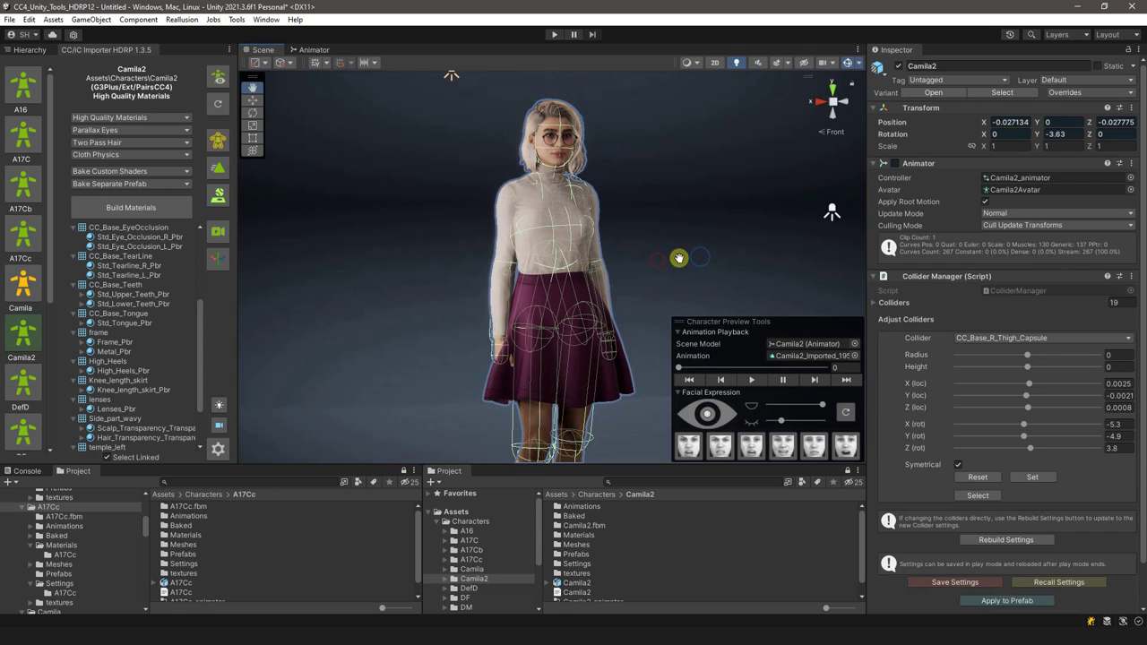
Select Knee_length_skirt_Pbr, show its Max Distance cloth constraints, and bring up its Weight Mapper settings
left_click(626, 377)
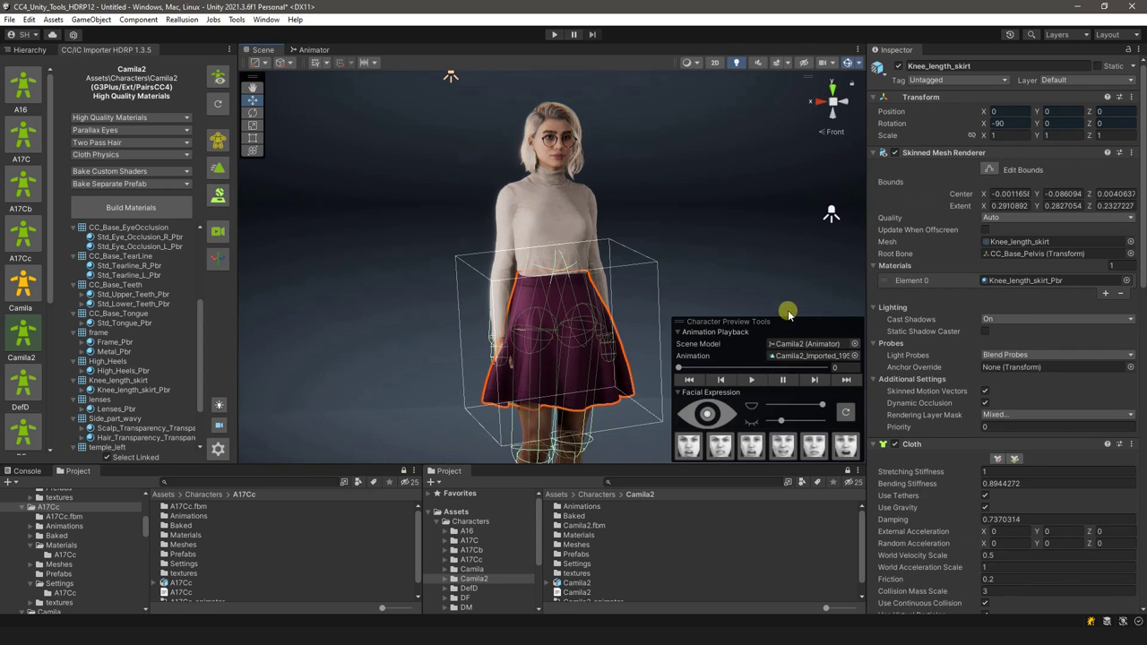
scroll(923, 235, "down", 1)
scroll(932, 236, "down", 2)
scroll(939, 235, "down", 1)
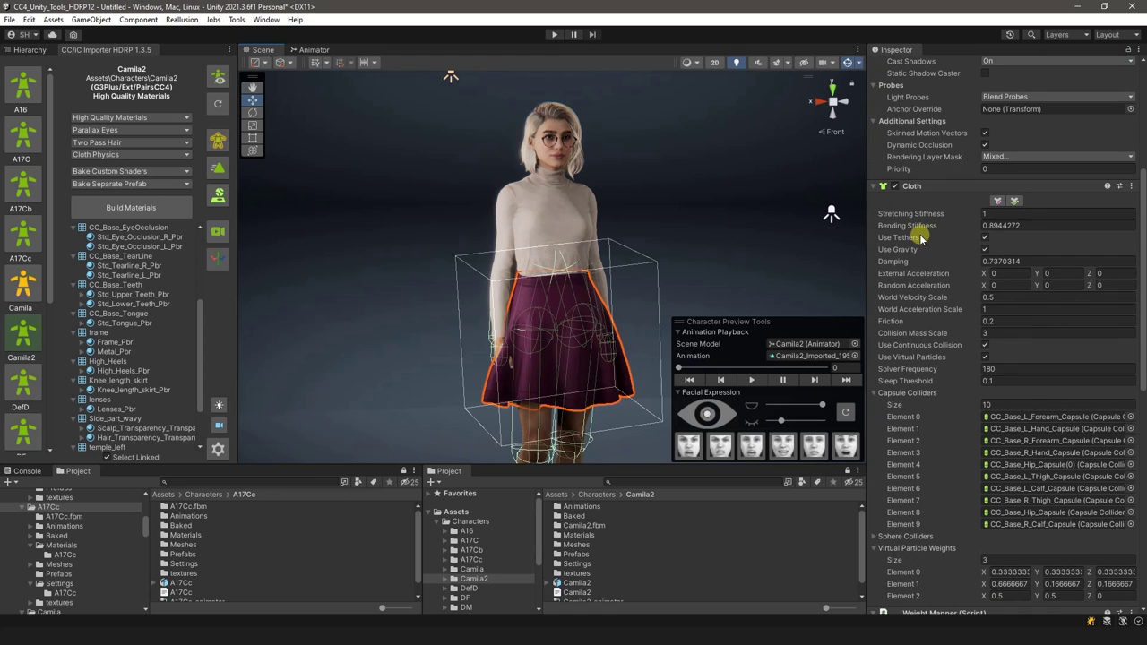
left_click(999, 201)
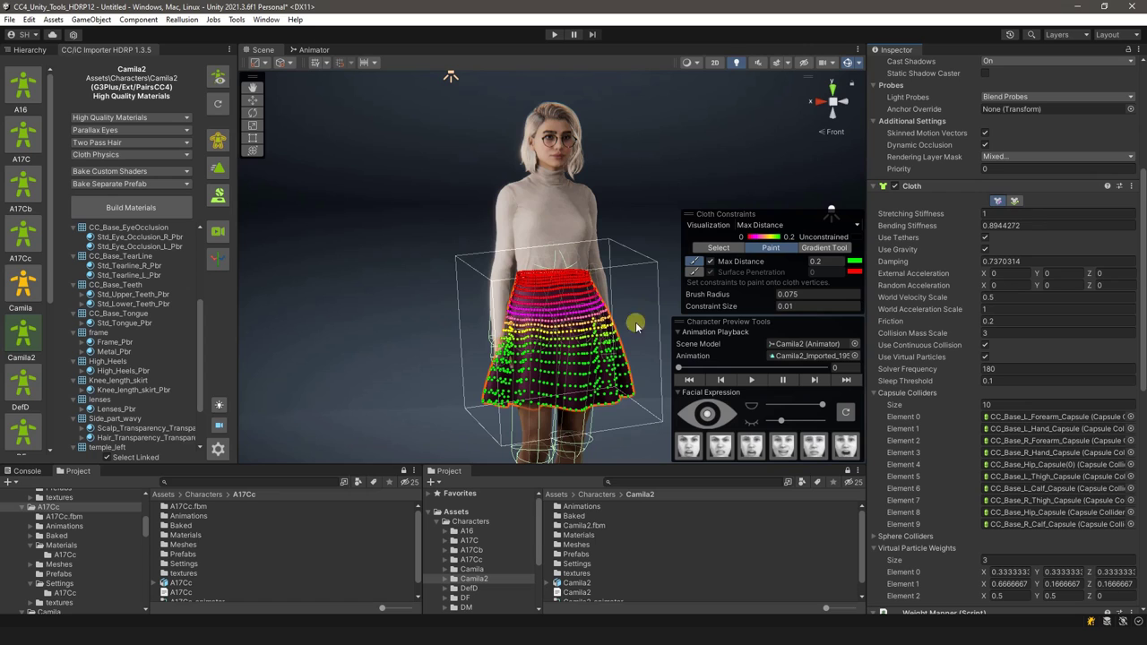
scroll(935, 269, "down", 1)
scroll(936, 275, "down", 1)
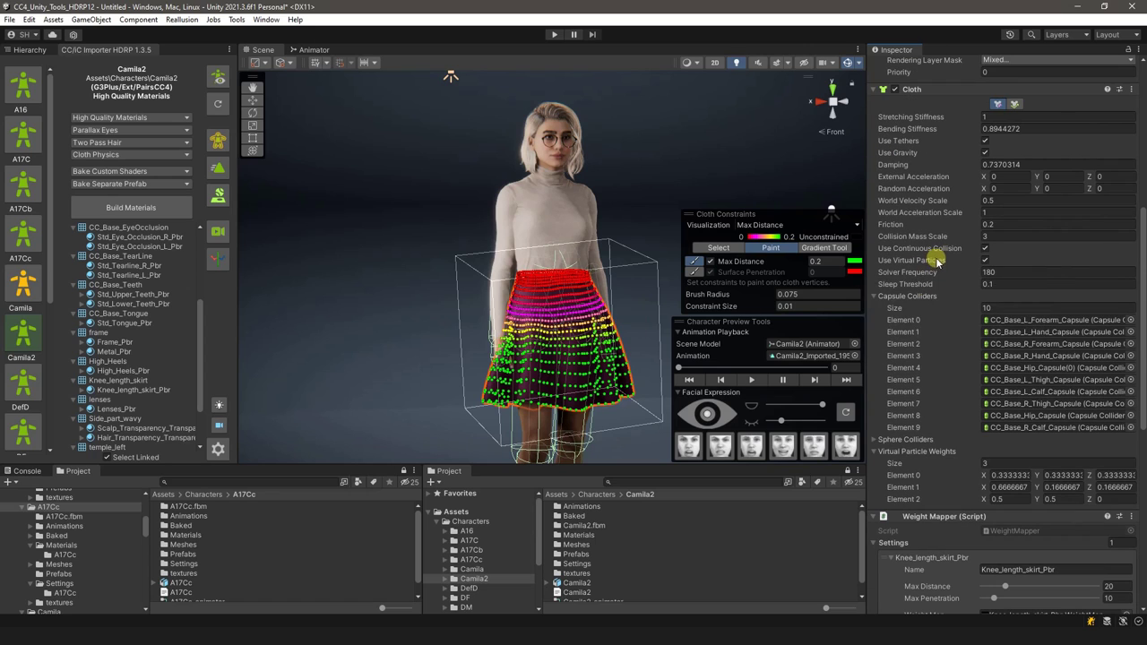
scroll(958, 257, "down", 1)
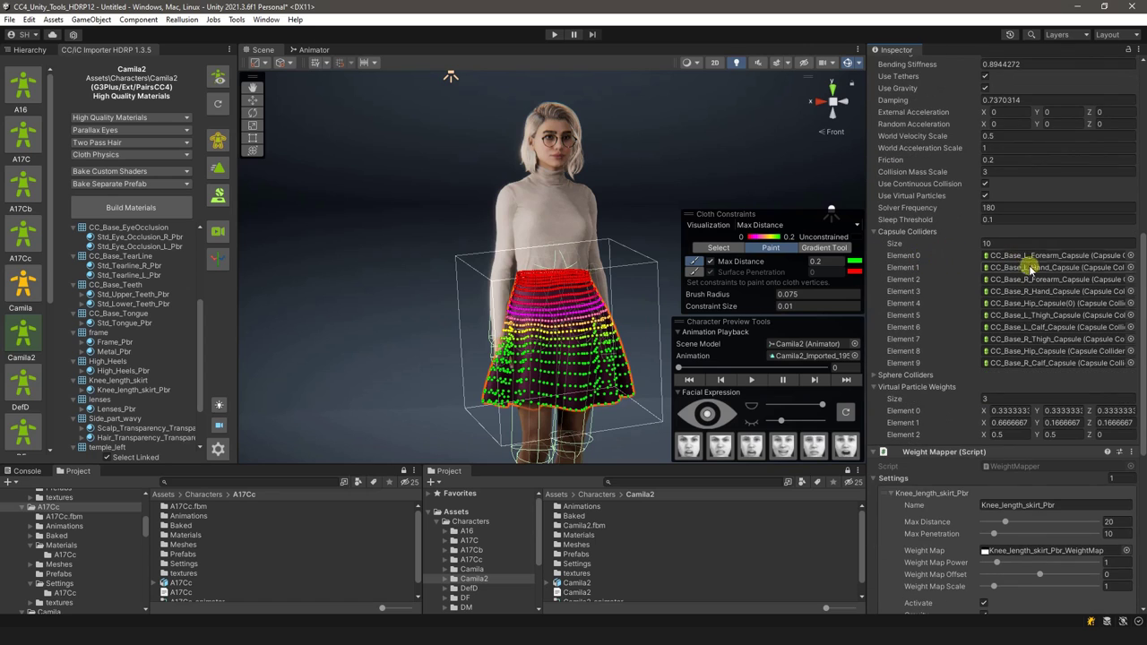
scroll(939, 326, "down", 1)
scroll(937, 326, "down", 4)
scroll(918, 253, "down", 2)
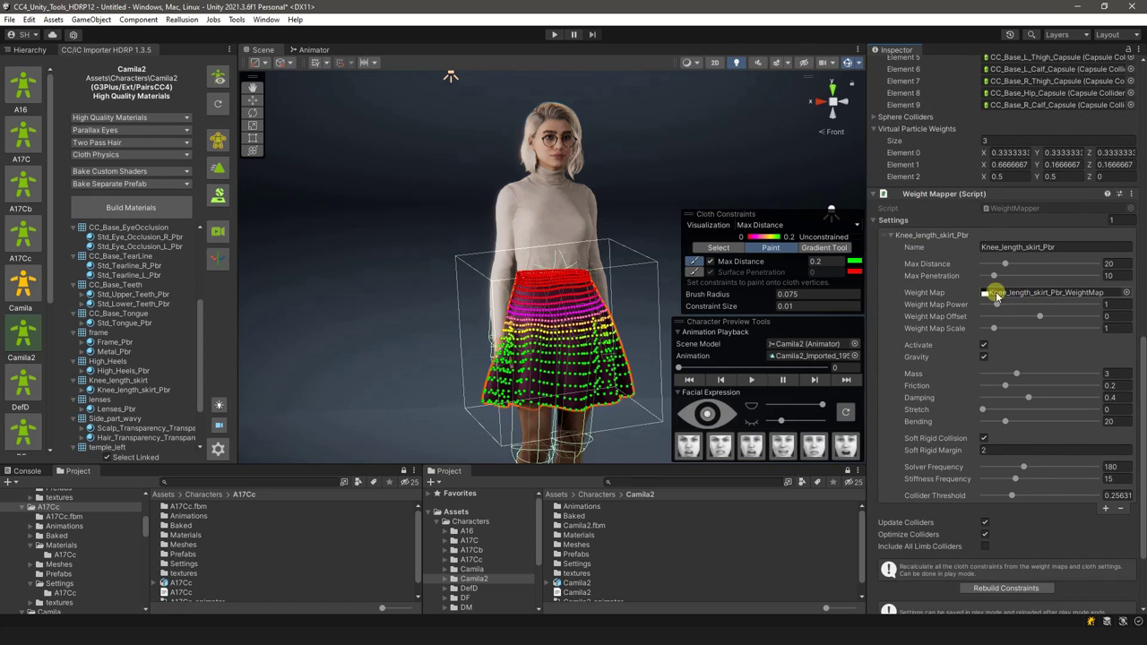
Try skirt Weight Map Powers of 5.15 and 8, then drop to about 0.12, rebuilding constraints each time
left_click(994, 297)
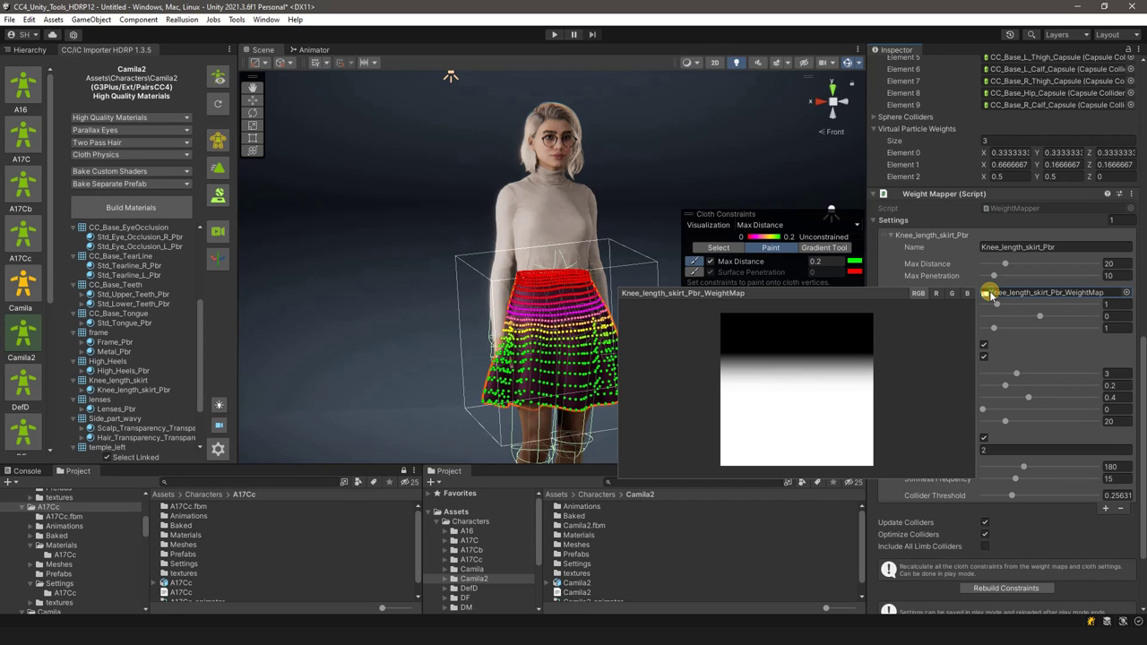
left_click(1001, 297)
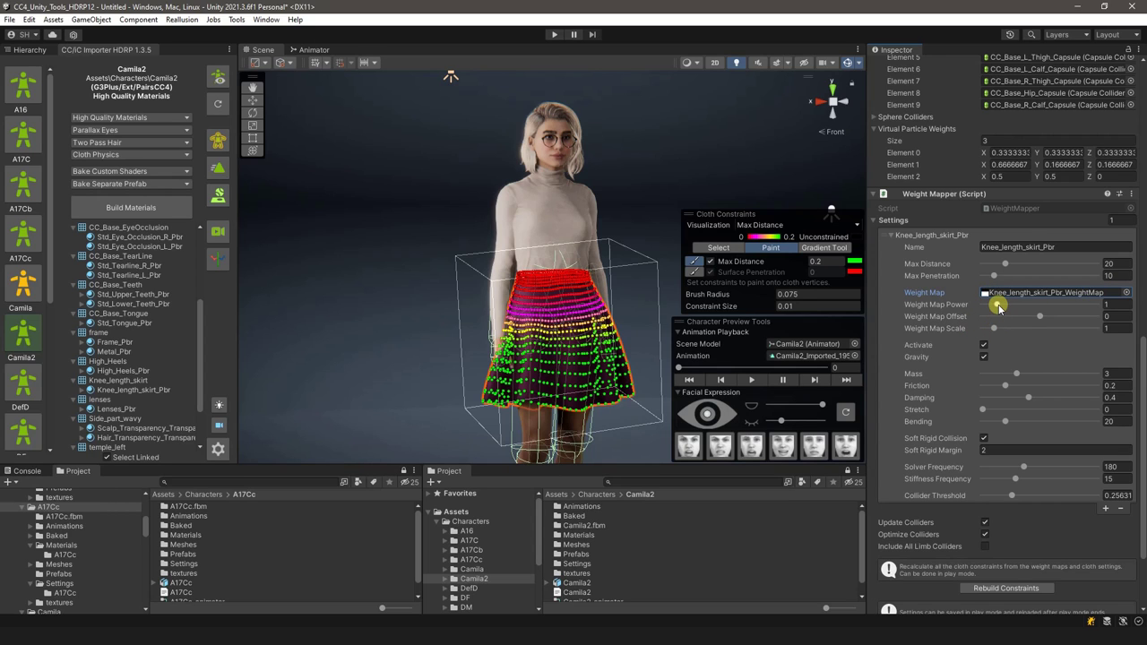
left_click_drag(997, 305, 1056, 304)
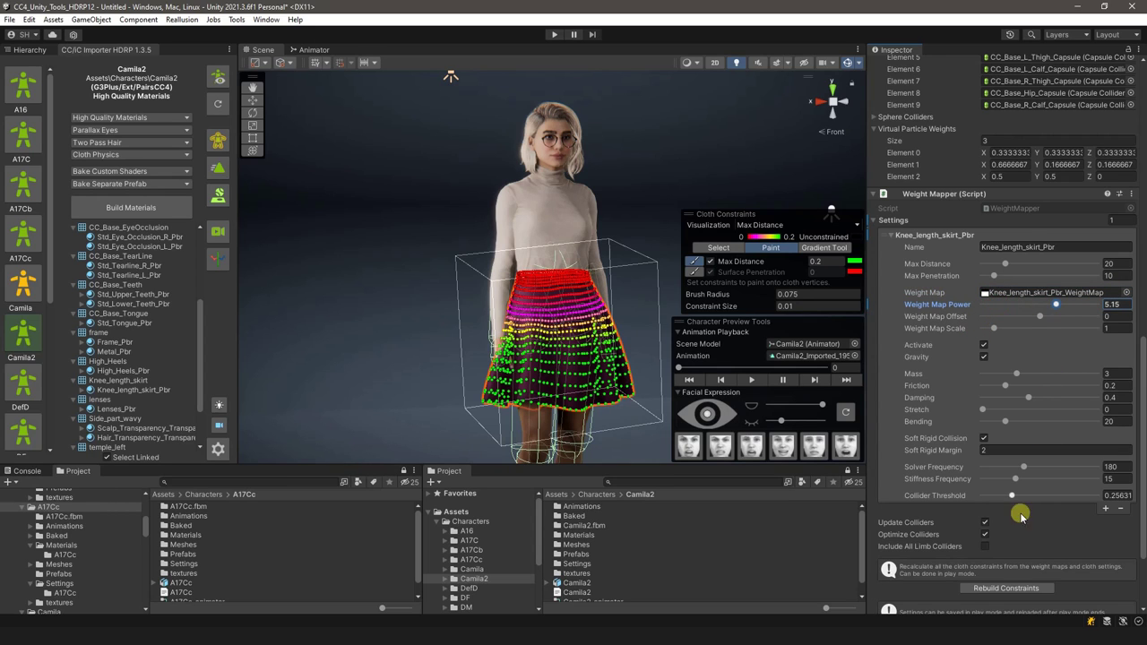
left_click(1004, 589)
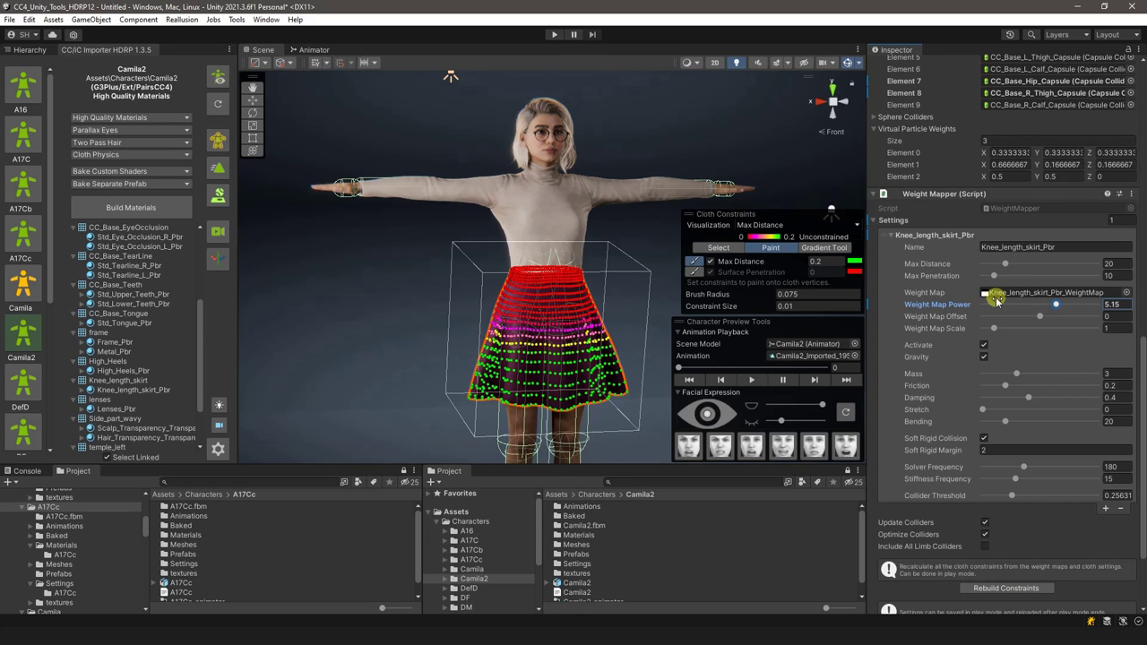
left_click_drag(996, 303, 1120, 310)
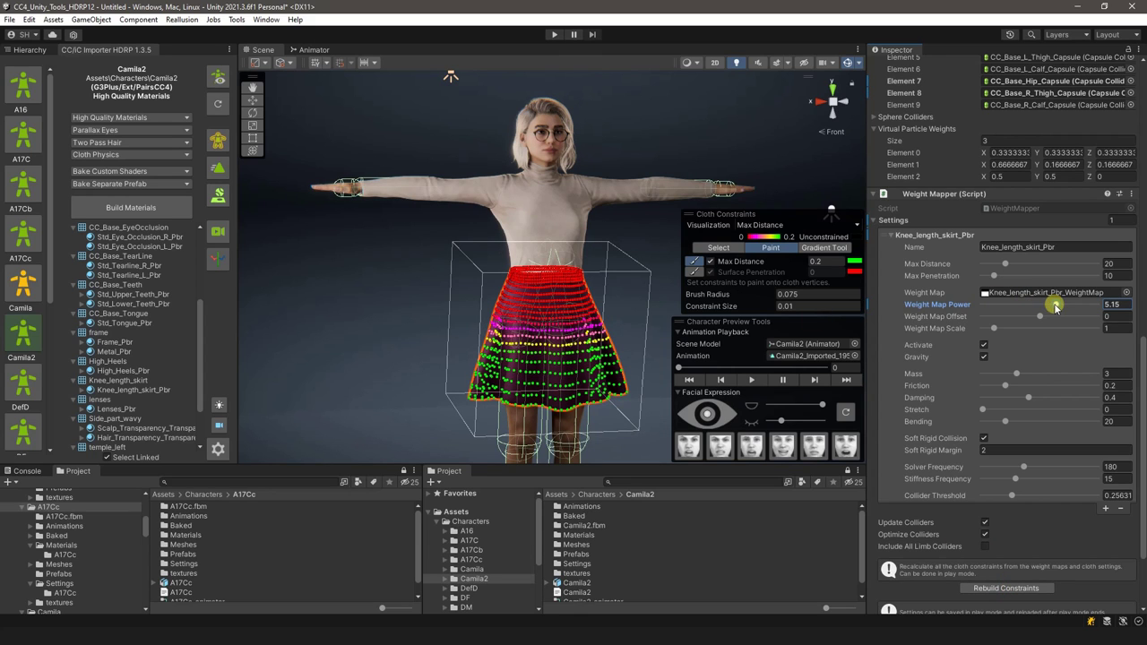
left_click(1002, 589)
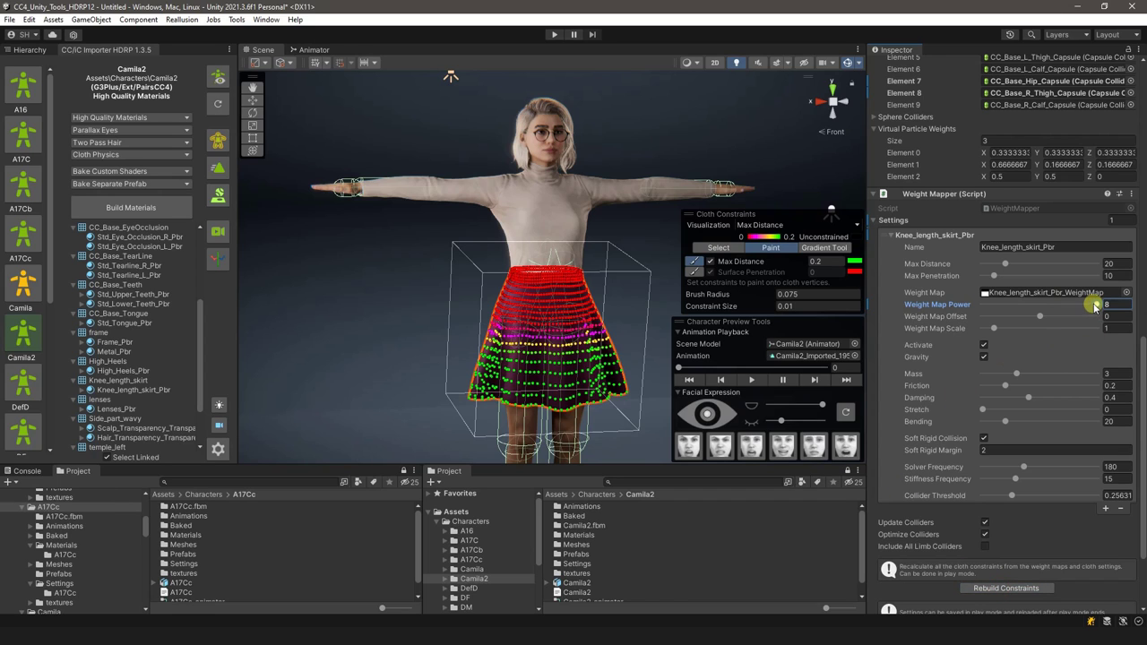
left_click_drag(1095, 305, 992, 307)
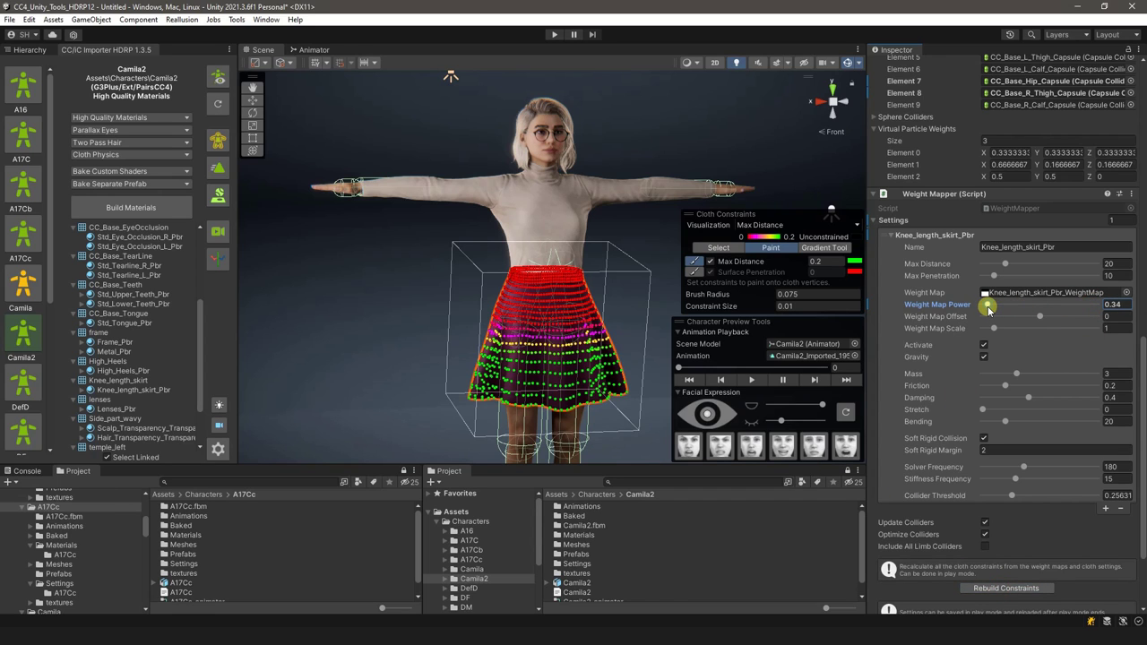
left_click(1015, 588)
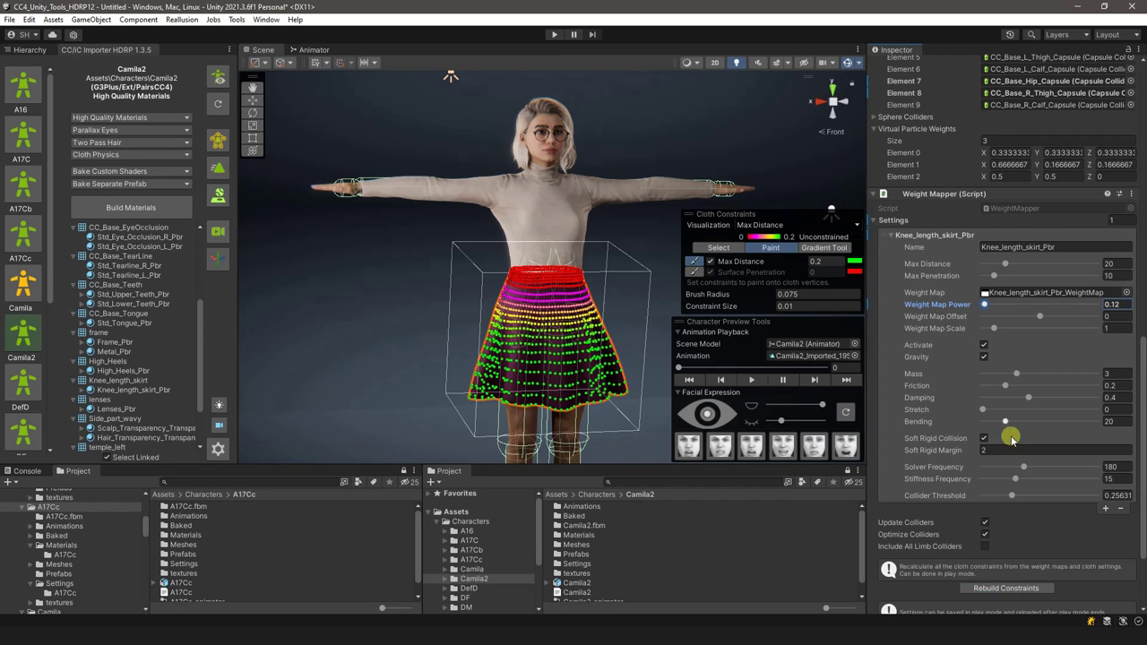
Set the skirt's Weight Map Power to 1 and rebuild its cloth constraints
left_click(1006, 588)
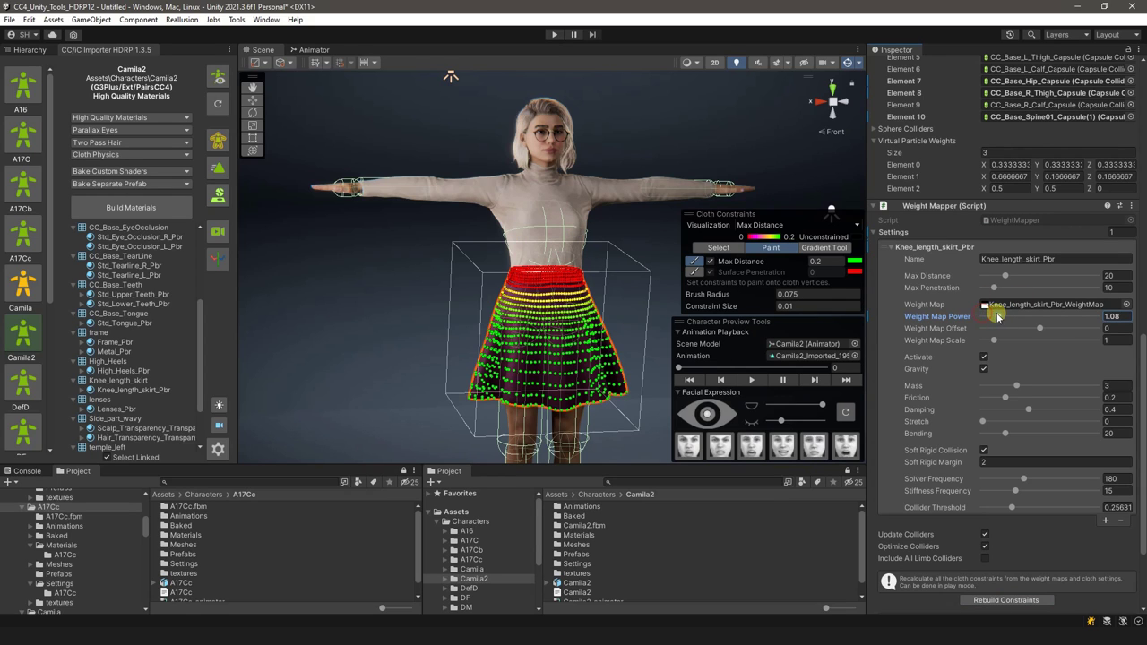
type("1")
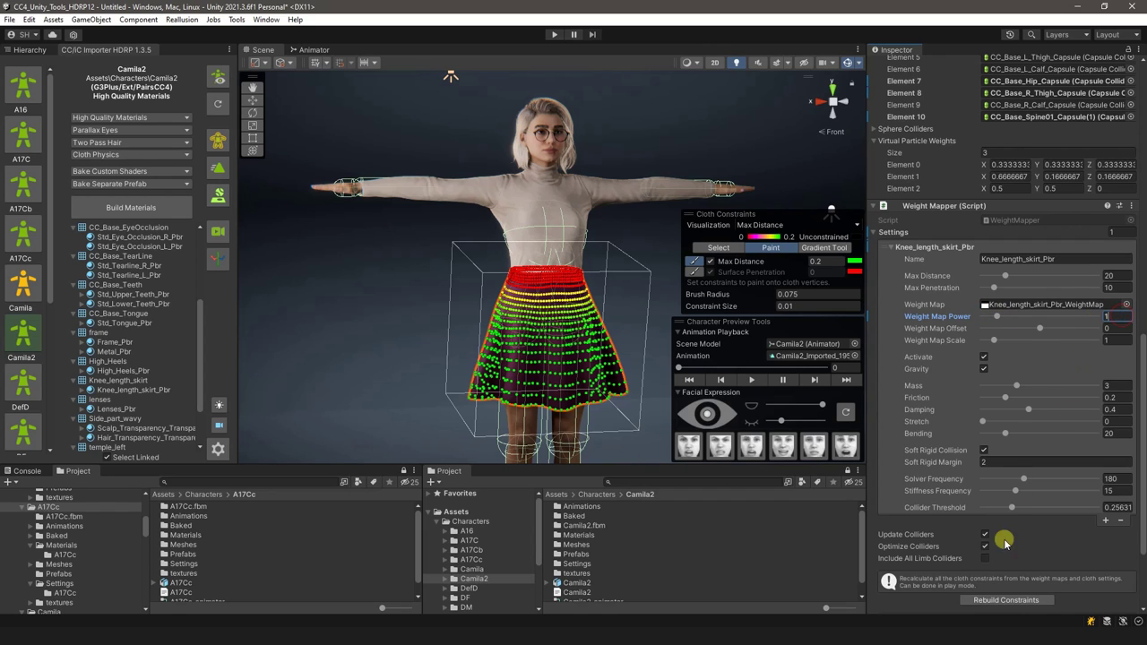
left_click(996, 601)
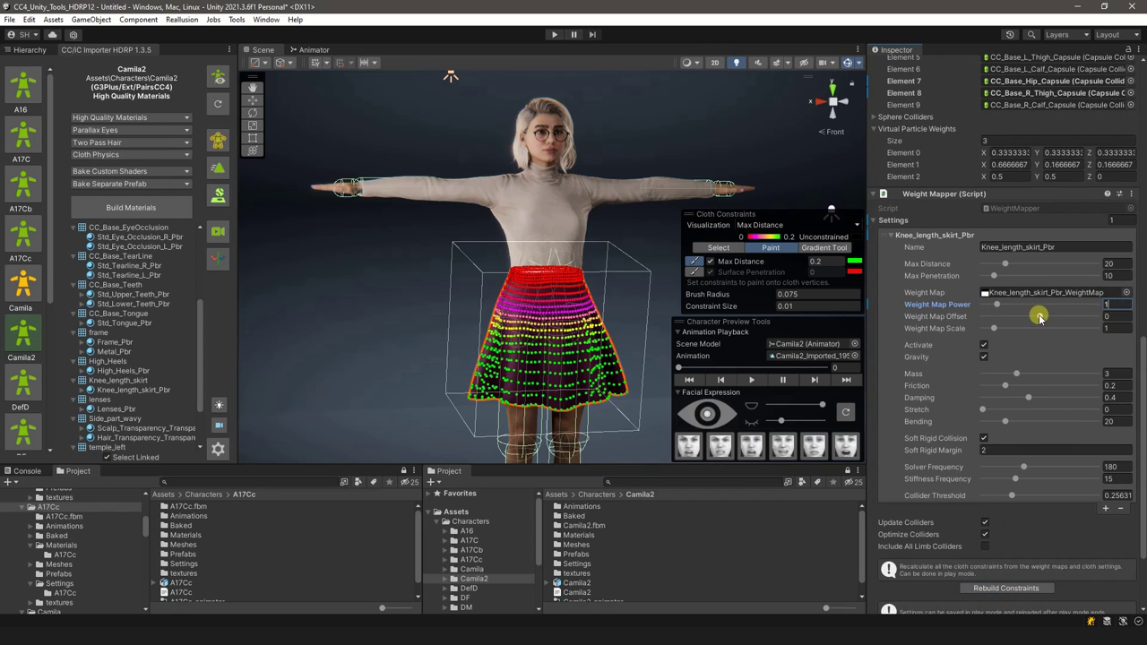
Try several negative Weight Map Offsets with rebuilds, then return the offset to 0 and rebuild
left_click_drag(1038, 317, 1034, 318)
left_click(1004, 588)
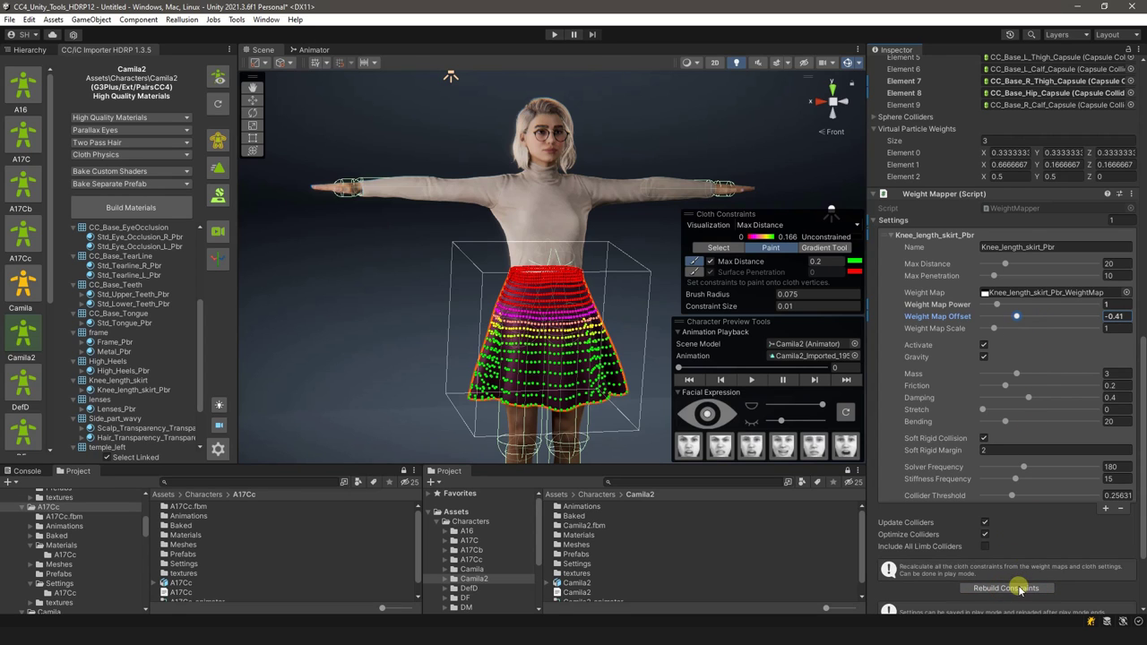
left_click(1020, 589)
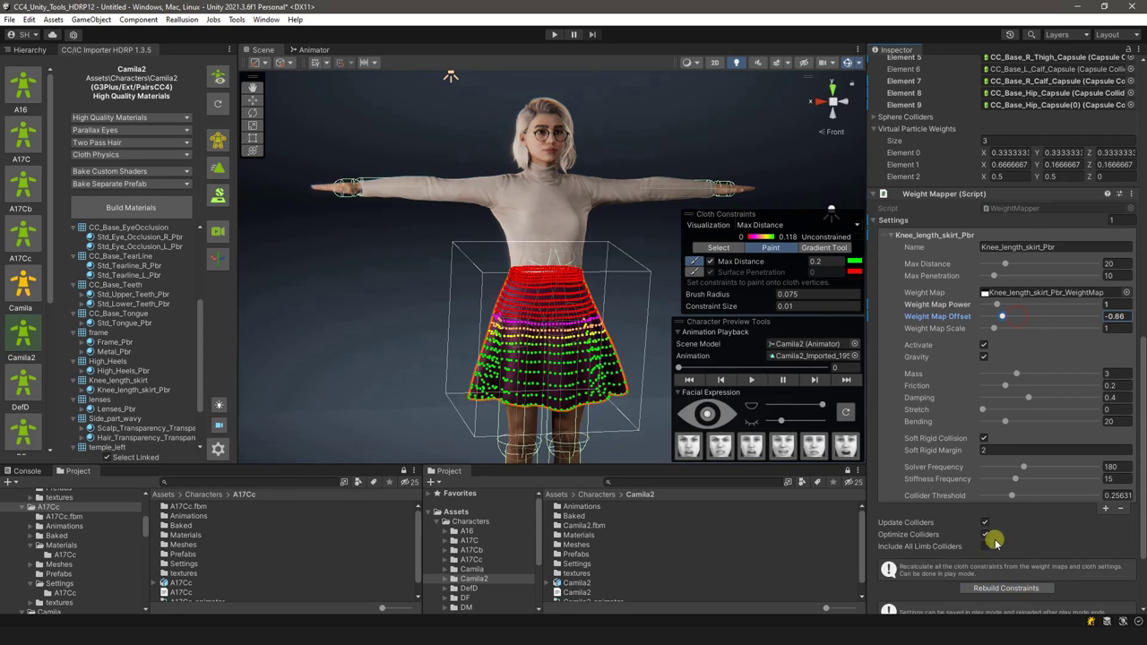
left_click(1001, 294)
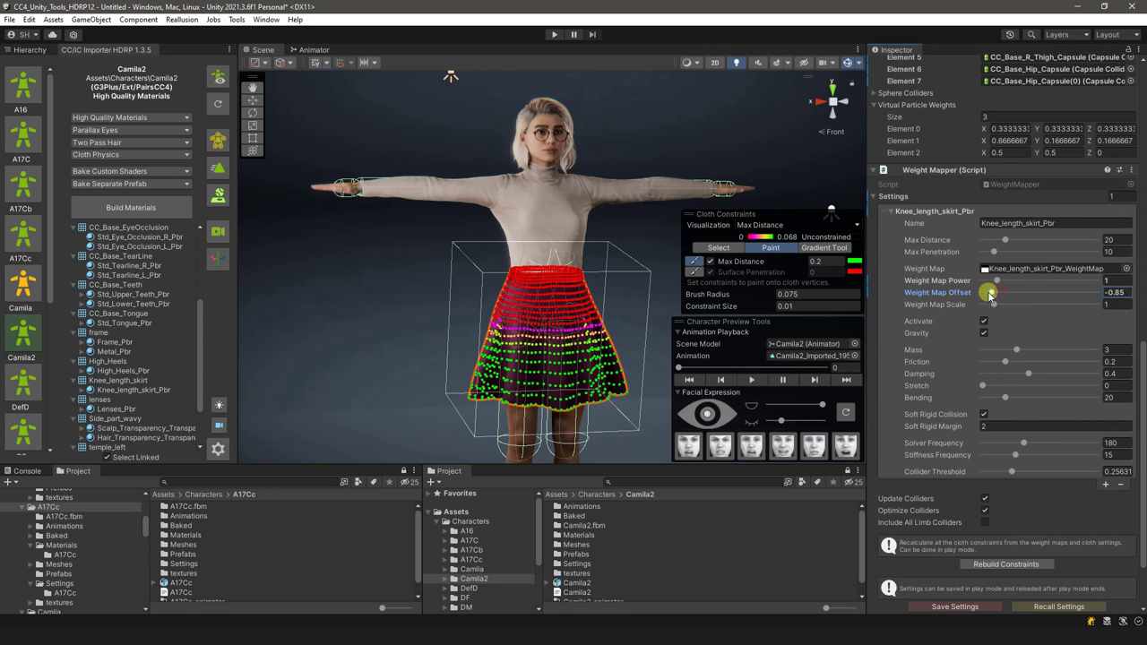
left_click(1004, 563)
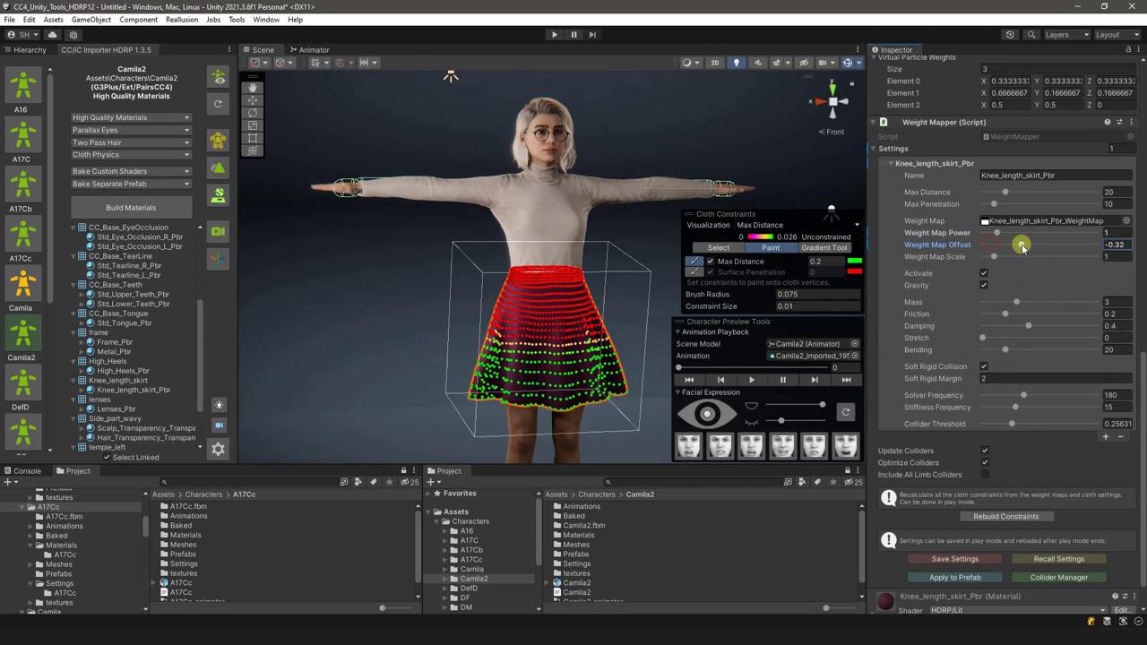
left_click_drag(1125, 245, 1083, 249)
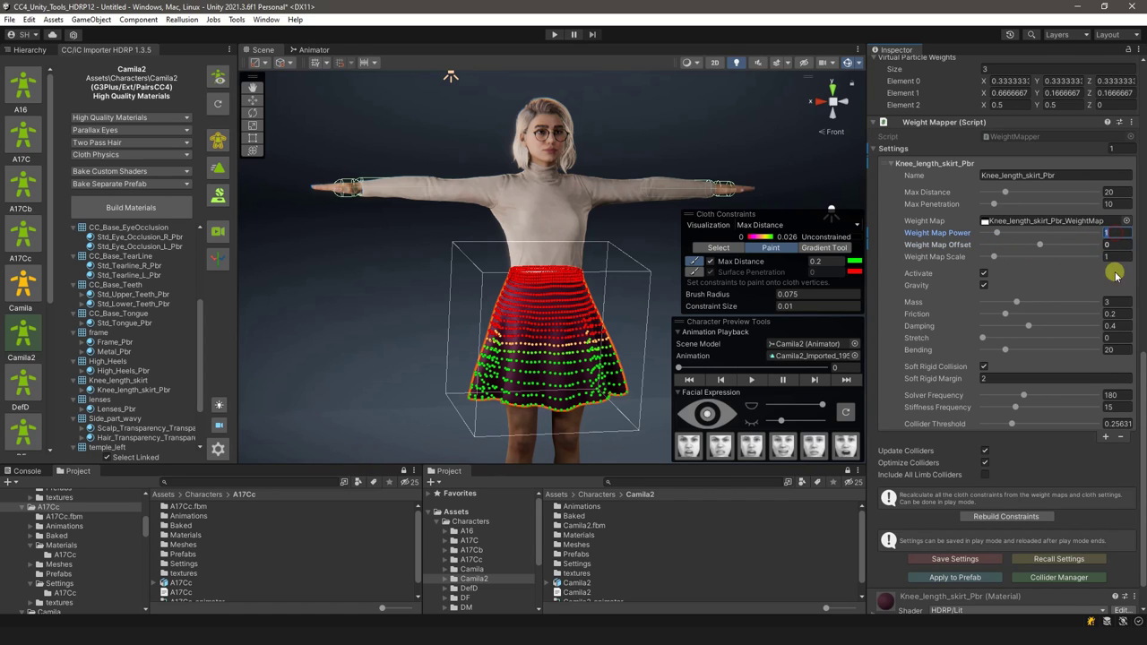
left_click(1039, 516)
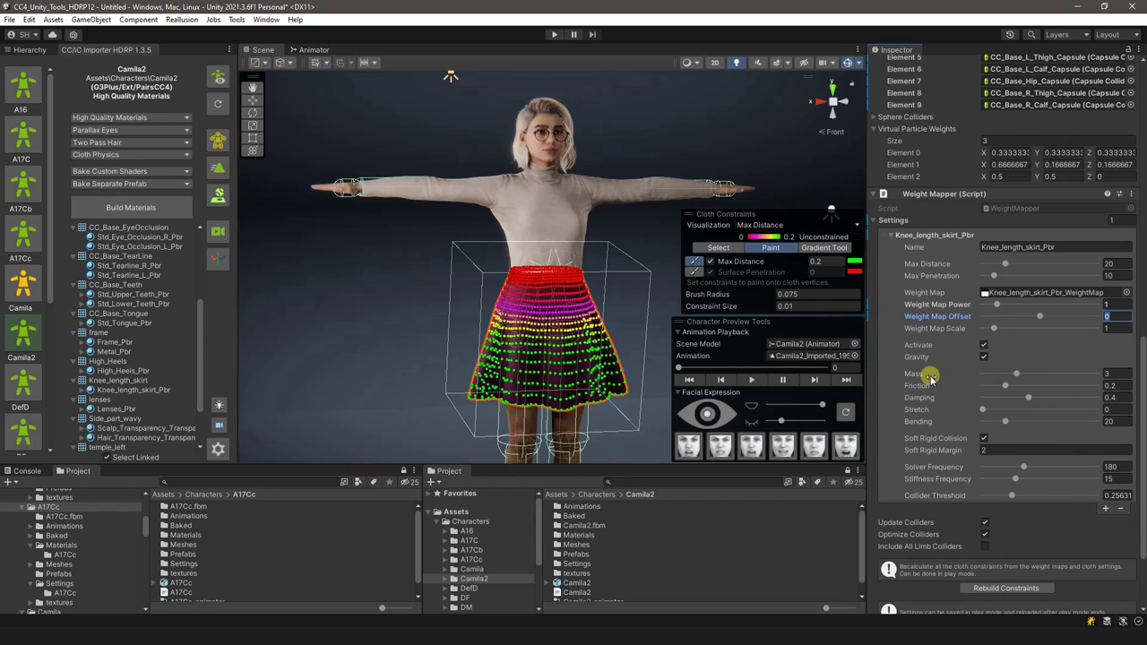
scroll(903, 453, "down", 1)
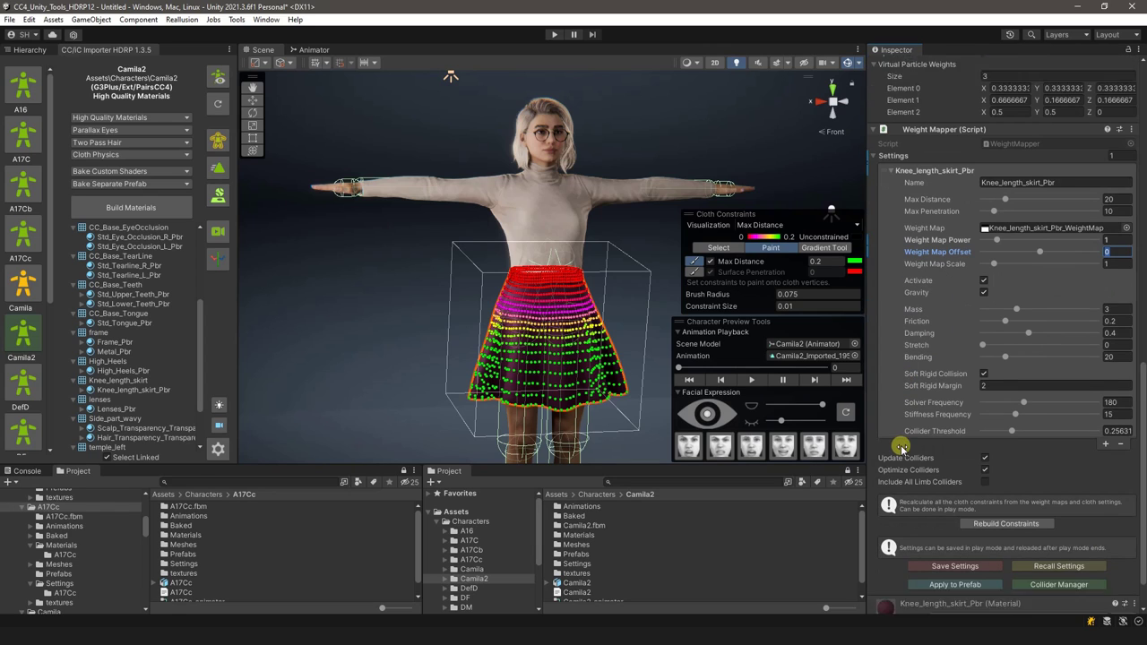
scroll(901, 444, "down", 1)
scroll(897, 430, "down", 1)
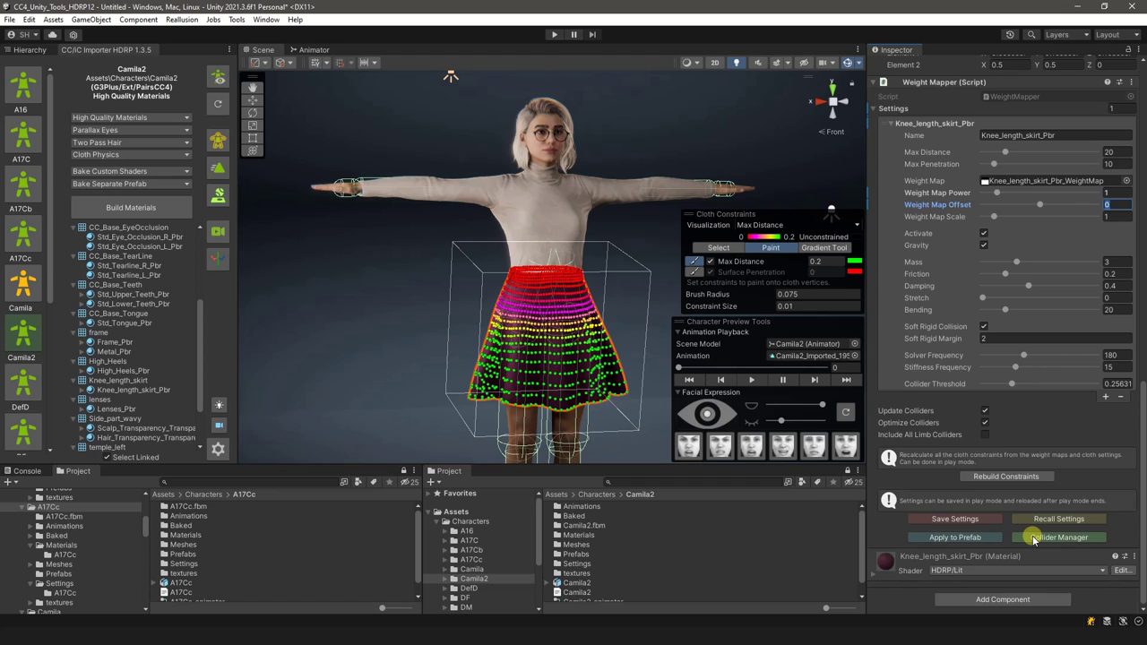
Show the Collider Manager from the Weight Mapper and enter Play mode to simulate the skirt
left_click(1035, 538)
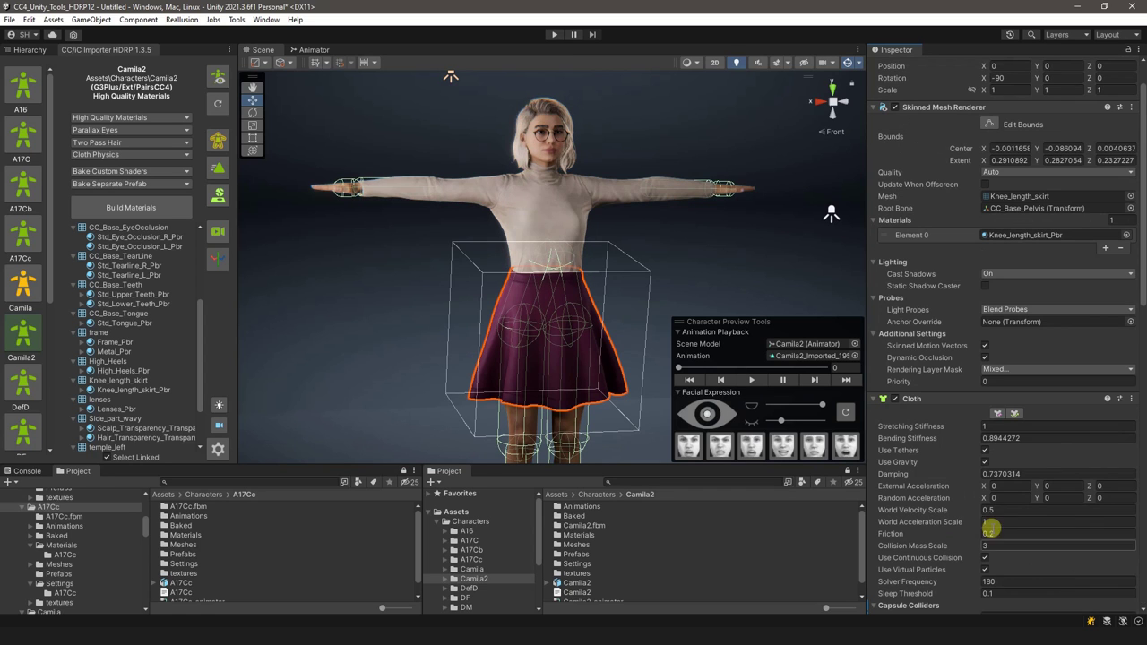
scroll(986, 524, "down", 5)
scroll(968, 502, "down", 5)
scroll(962, 491, "down", 5)
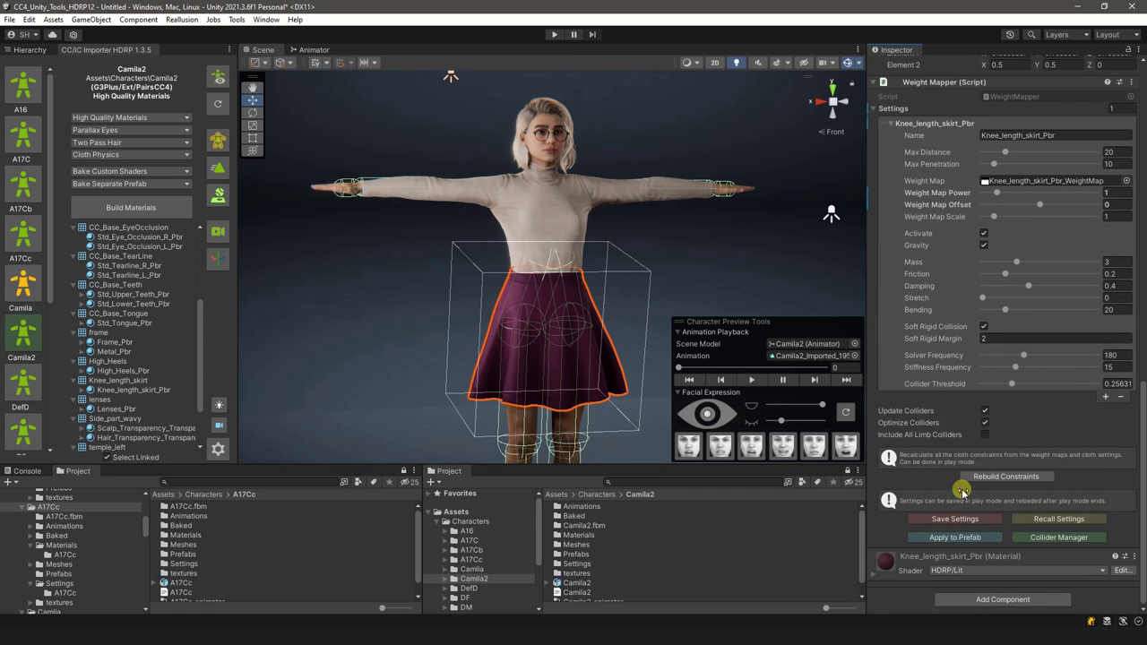
left_click(1043, 539)
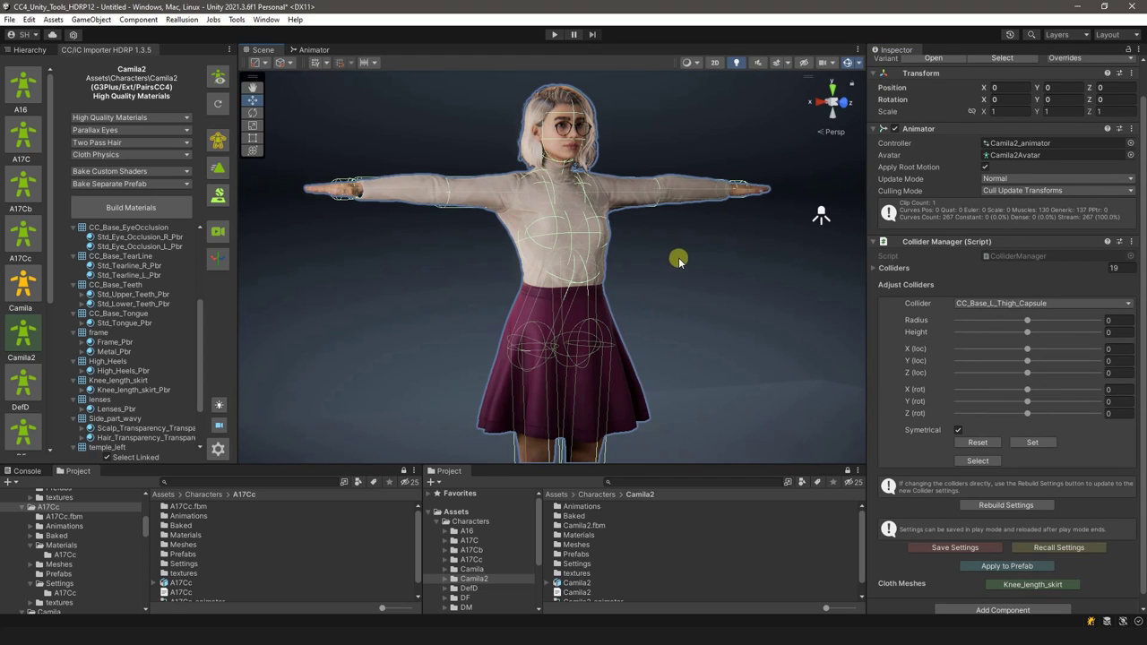
left_click(554, 35)
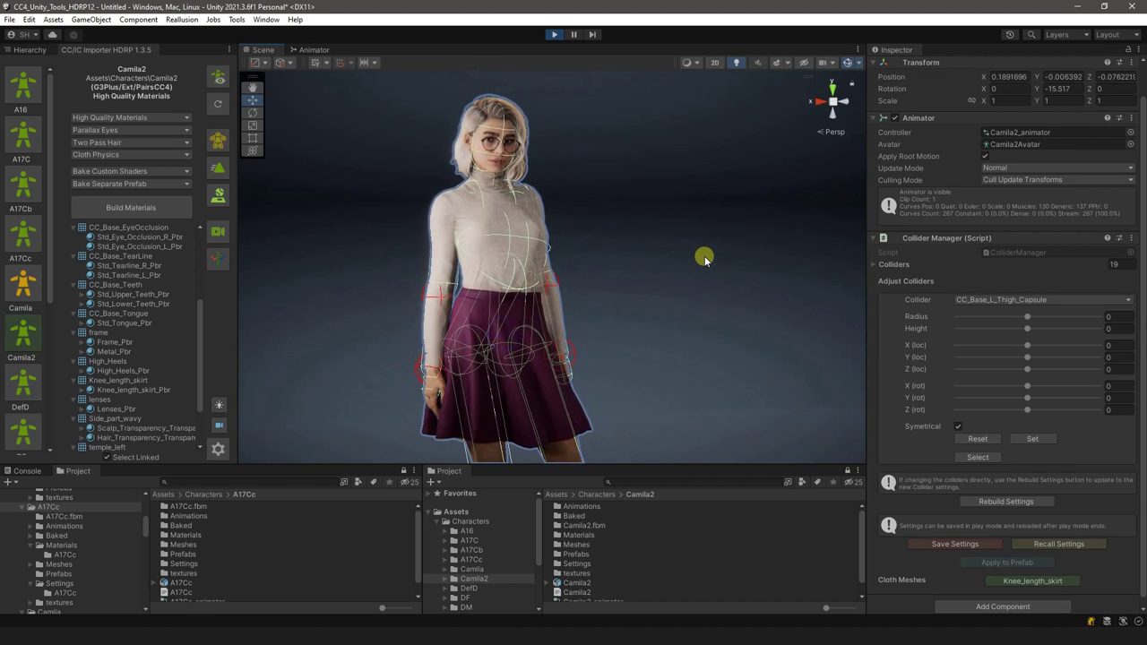
Orbit around the simulating character, then select the knee-length skirt and zoom in on it
left_click(704, 259)
mouse_move(556, 289)
left_mouse_down("alt")
mouse_move(660, 321)
mouse_move(369, 315)
left_mouse_up("alt")
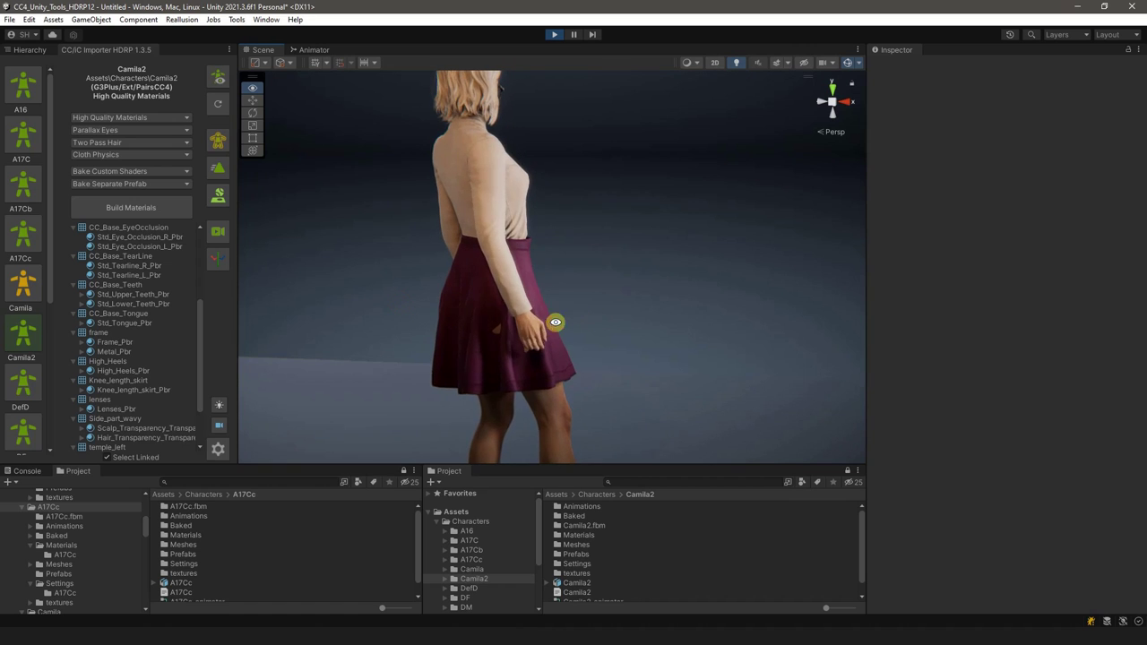
mouse_move(498, 366)
left_mouse_down("alt")
mouse_move(579, 341)
mouse_move(499, 348)
mouse_move(539, 363)
mouse_move(464, 356)
mouse_move(640, 356)
mouse_move(526, 361)
mouse_move(538, 262)
mouse_move(458, 300)
mouse_move(722, 296)
mouse_move(568, 337)
mouse_move(740, 328)
mouse_move(382, 332)
mouse_move(543, 331)
mouse_move(434, 334)
mouse_move(522, 336)
left_mouse_up("alt")
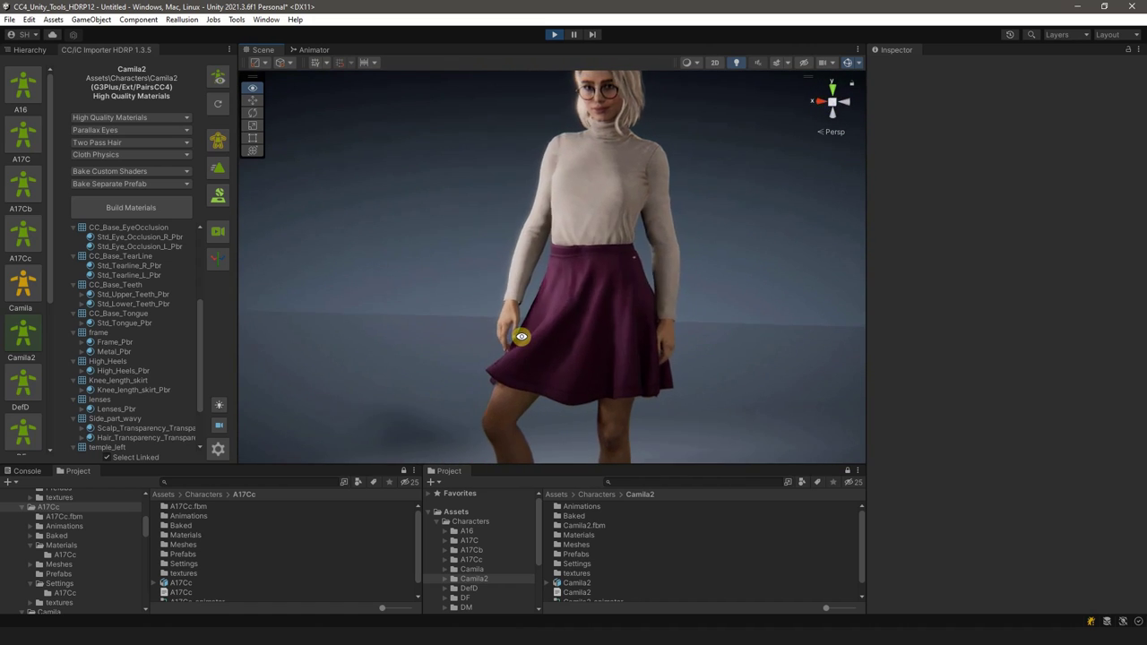
left_click(588, 322)
left_click_drag(576, 415, 622, 356, "alt")
scroll(491, 345, "up", 3)
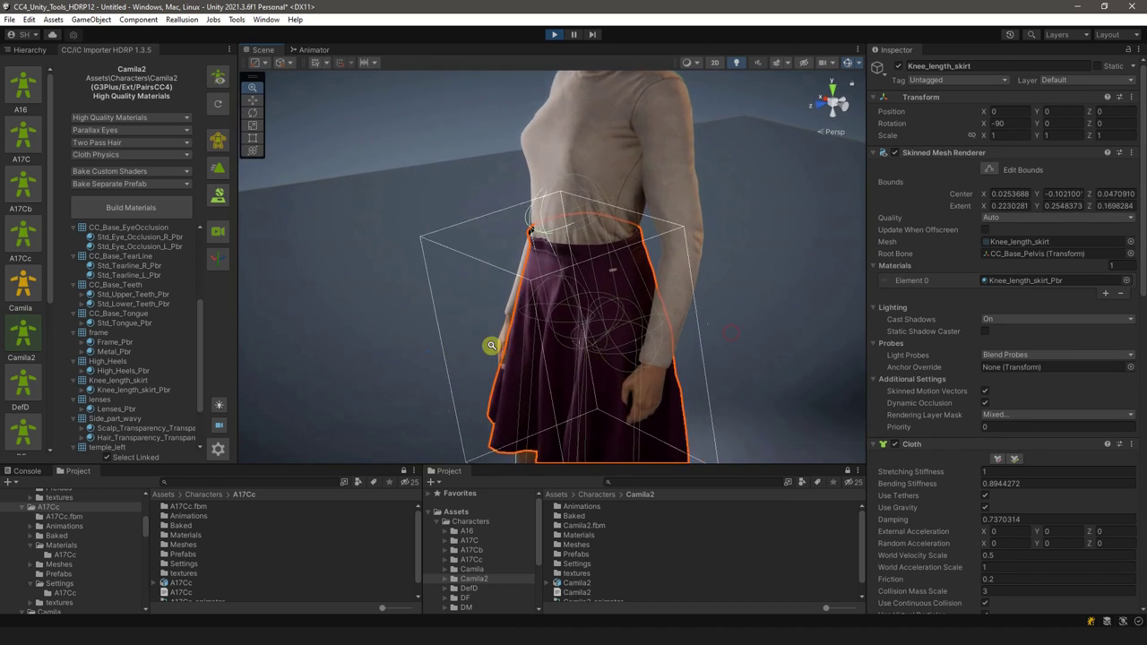
scroll(491, 345, "up", 3)
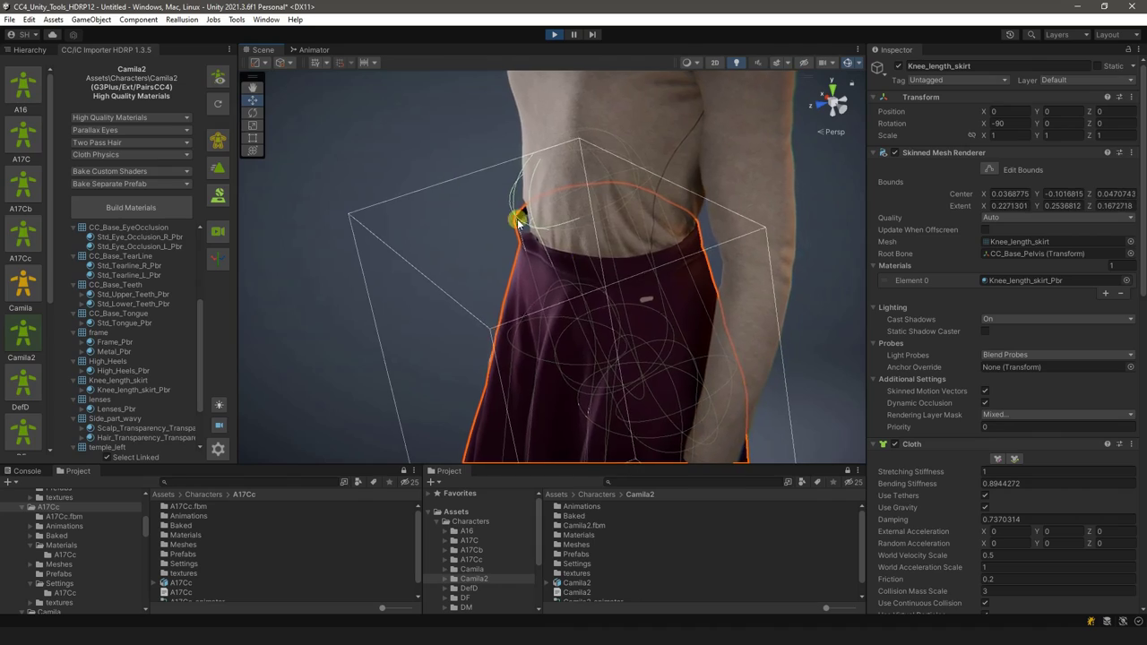
mouse_move(518, 222)
left_mouse_down("alt")
mouse_move(579, 263)
mouse_move(556, 350)
mouse_move(562, 300)
mouse_move(486, 295)
mouse_move(691, 282)
mouse_move(574, 305)
mouse_move(583, 302)
mouse_move(508, 269)
mouse_move(540, 317)
mouse_move(622, 338)
left_mouse_up("alt")
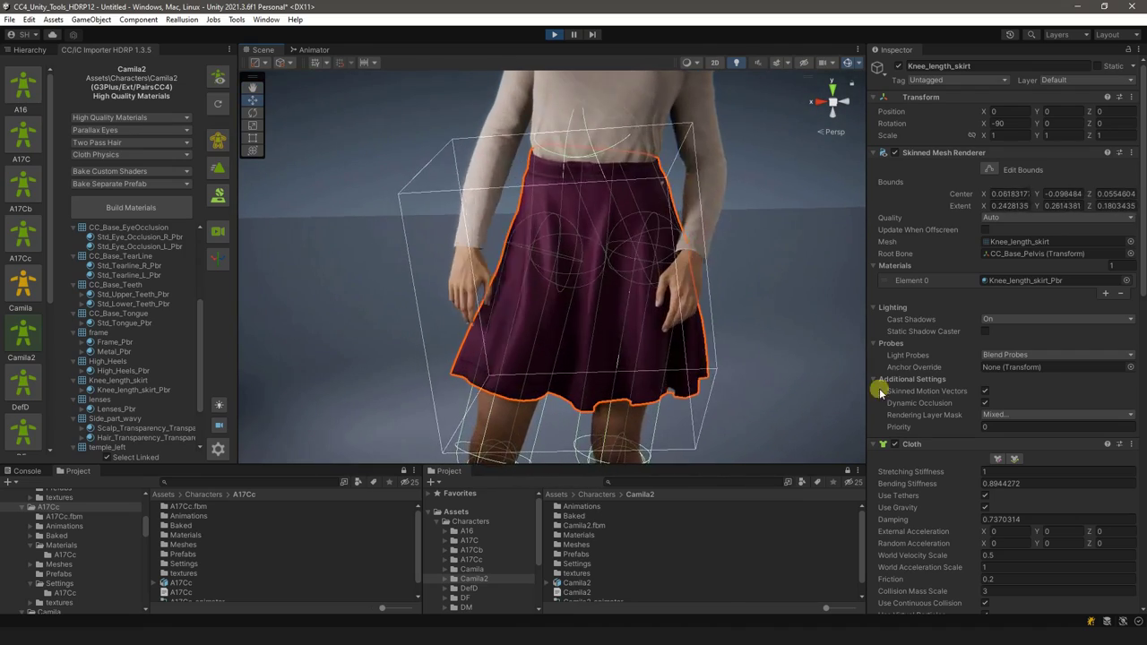
Raise the skirt's Weight Map Power to 2.09 during play
scroll(896, 385, "down", 5)
scroll(912, 381, "down", 5)
scroll(912, 382, "down", 5)
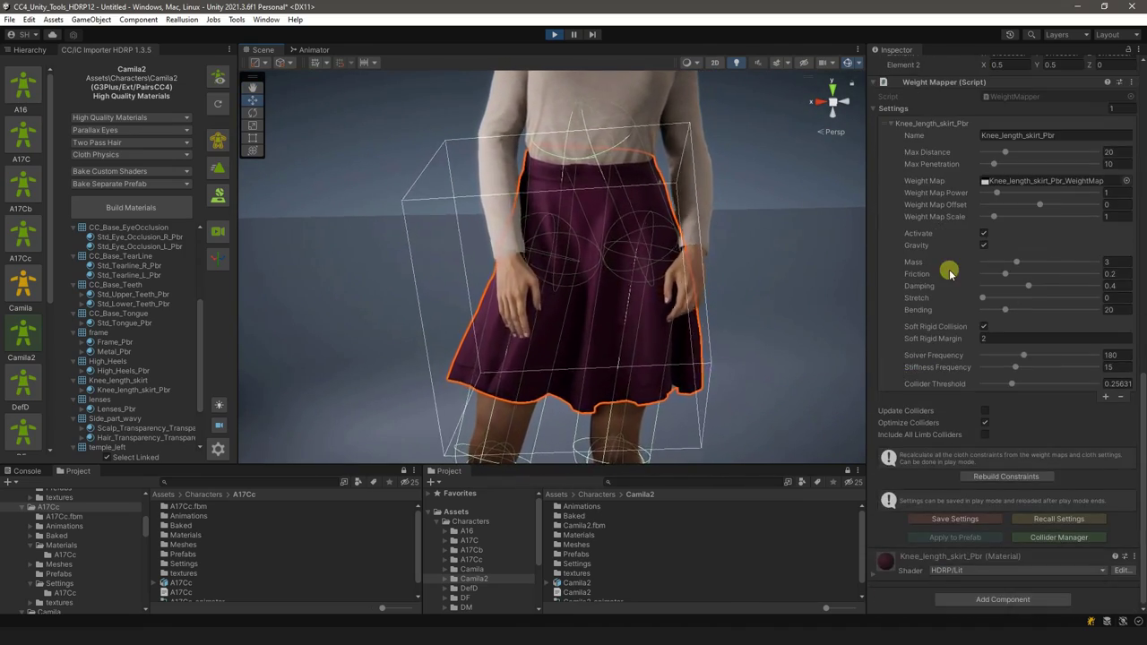
left_click_drag(663, 275, 448, 295, "alt")
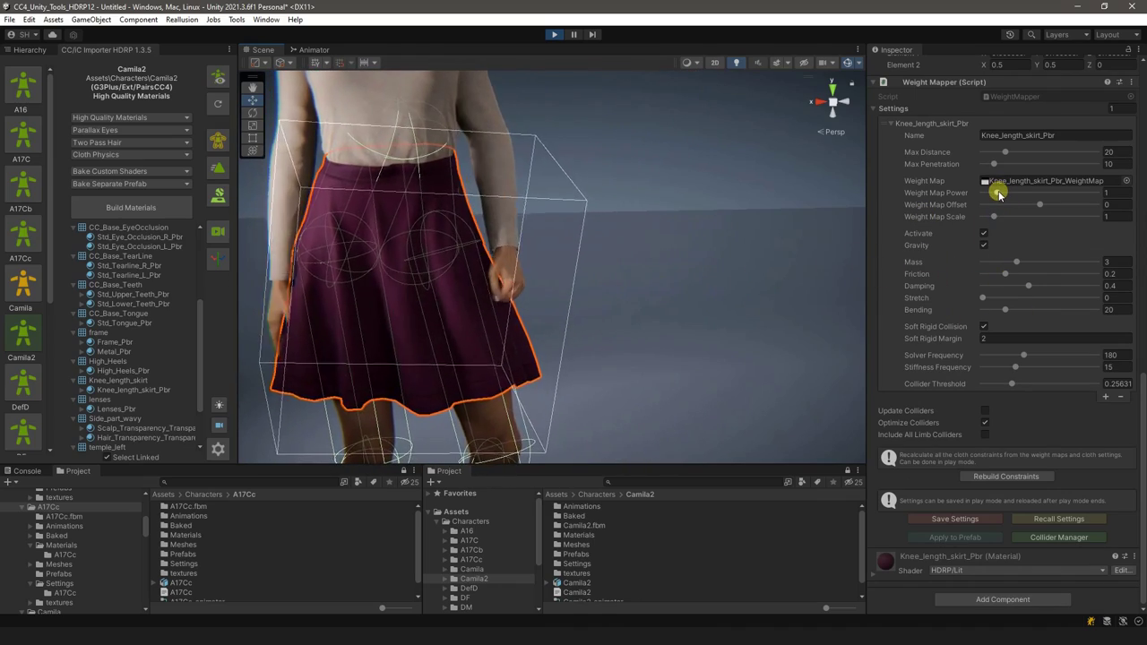
left_click_drag(998, 193, 1013, 196)
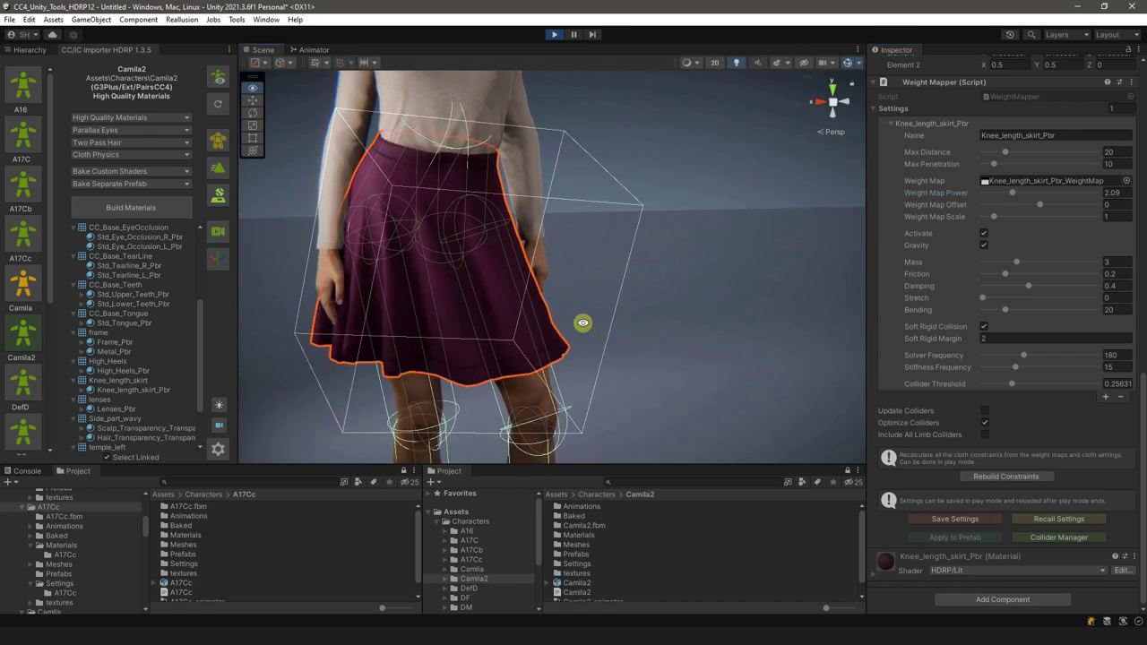
Set the Weight Map Offset to -0.15 and check the skirt from front, side and back
mouse_move(583, 323)
left_mouse_down("alt")
mouse_move(654, 315)
mouse_move(571, 315)
mouse_move(781, 301)
mouse_move(510, 307)
left_mouse_up("alt")
mouse_move(616, 199)
left_mouse_down("alt")
mouse_move(627, 302)
mouse_move(770, 274)
mouse_move(635, 287)
mouse_move(671, 297)
mouse_move(689, 267)
mouse_move(672, 283)
mouse_move(511, 302)
mouse_move(576, 289)
mouse_move(478, 287)
mouse_move(591, 303)
left_mouse_up("alt")
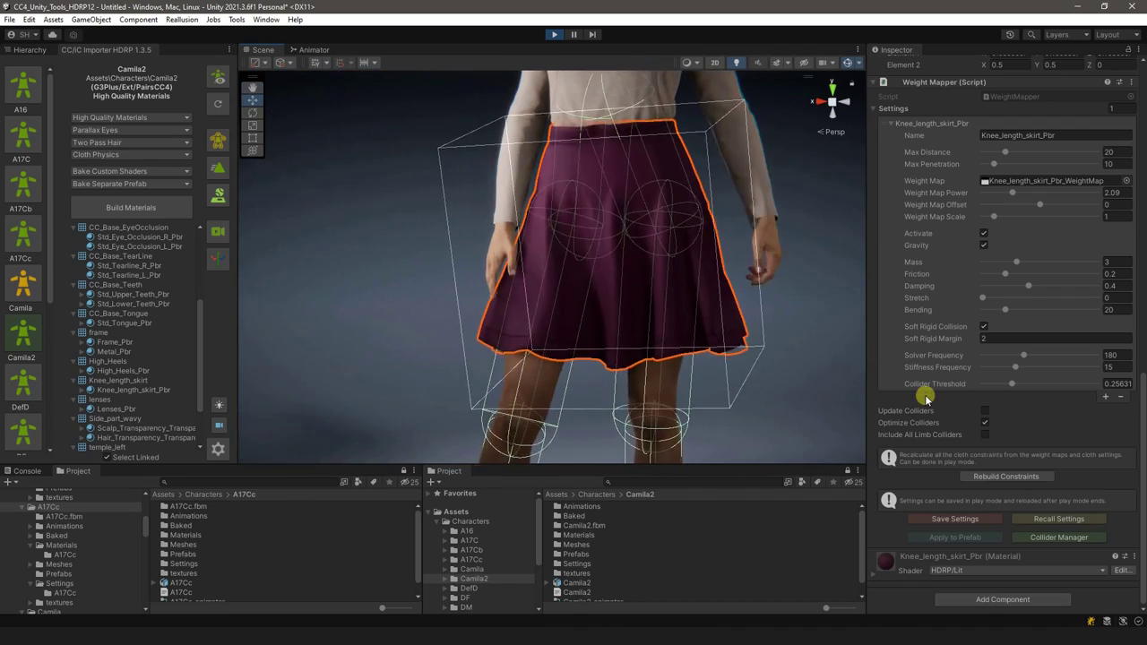
left_click(1039, 206)
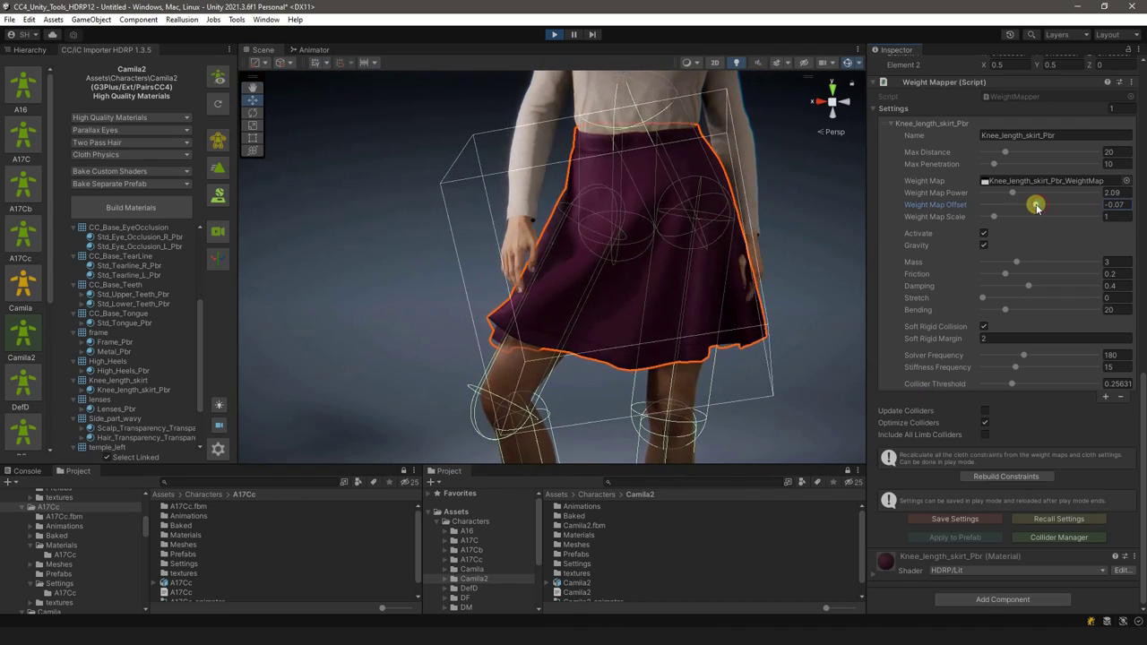
left_click_drag(1038, 206, 1031, 205)
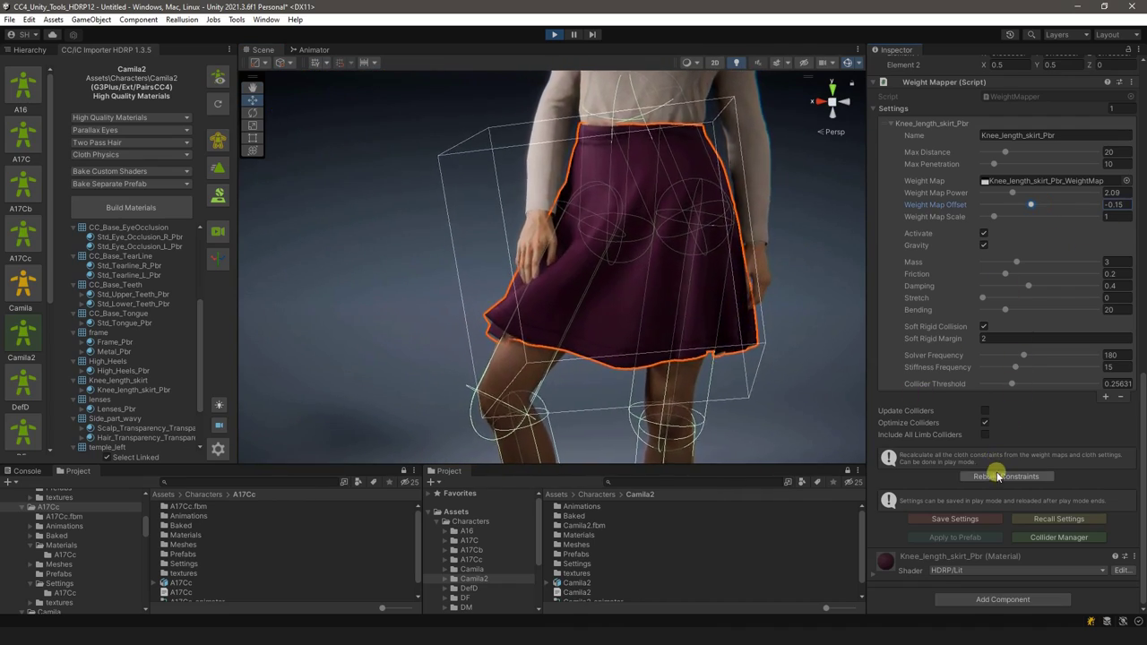
left_click_drag(637, 289, 847, 273, "alt")
mouse_move(576, 276)
left_mouse_down("alt")
mouse_move(829, 279)
mouse_move(415, 292)
mouse_move(686, 290)
mouse_move(523, 295)
mouse_move(733, 305)
left_mouse_up("alt")
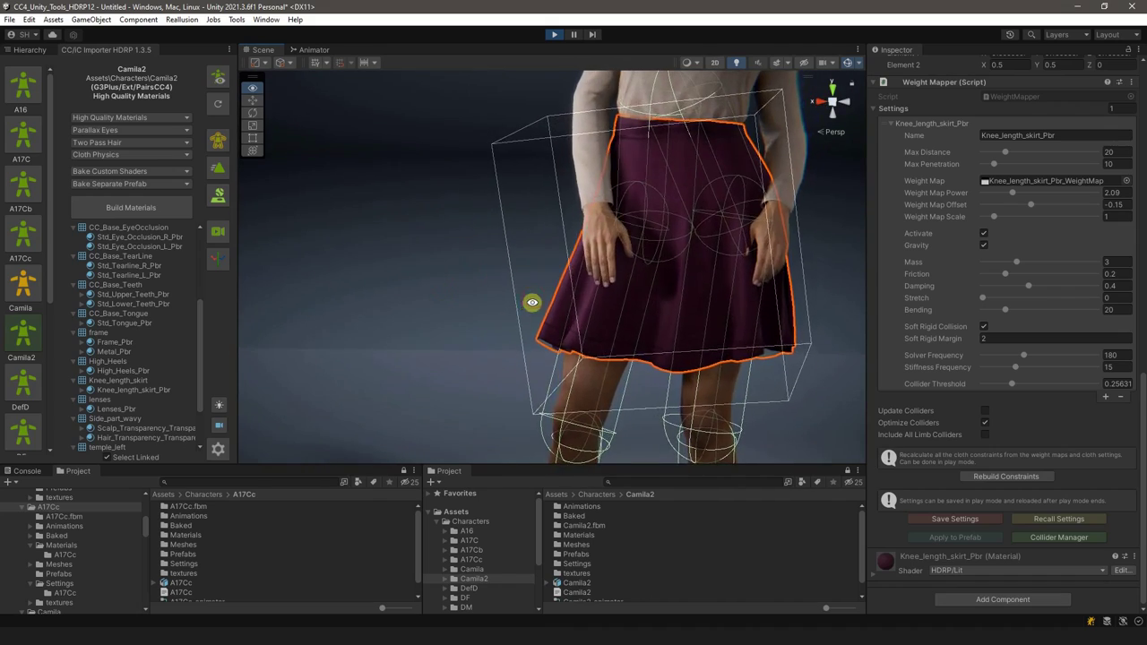
left_click_drag(532, 303, 771, 307, "alt")
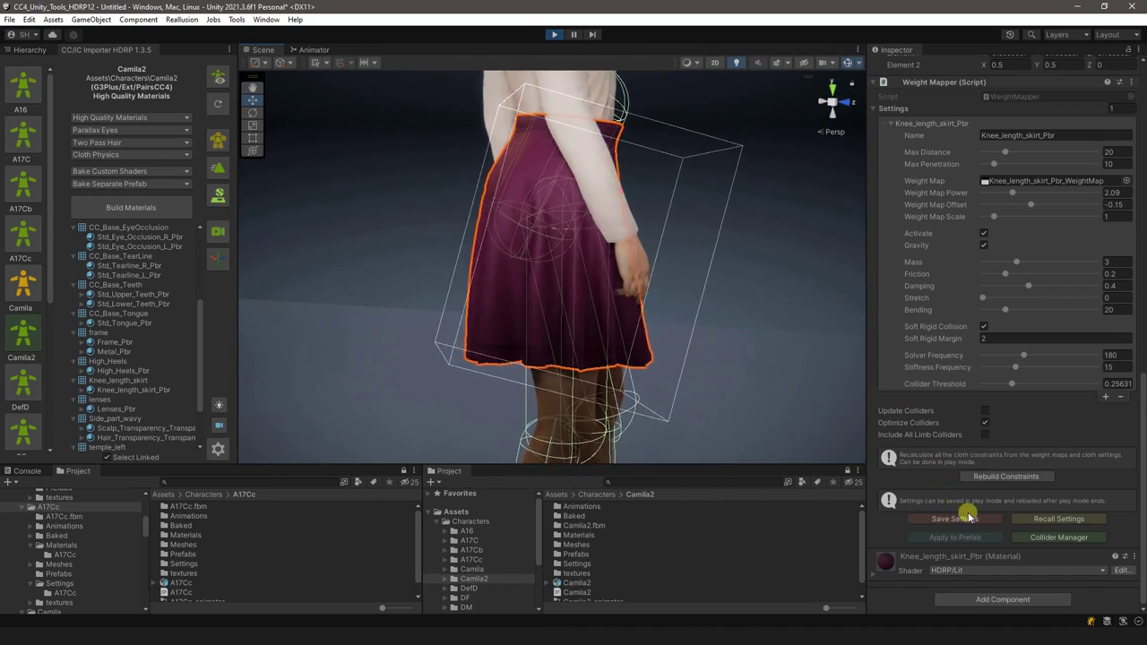
mouse_move(670, 309)
left_mouse_down("alt")
mouse_move(589, 277)
mouse_move(812, 280)
left_mouse_up("alt")
left_click_drag(551, 281, 650, 280, "alt")
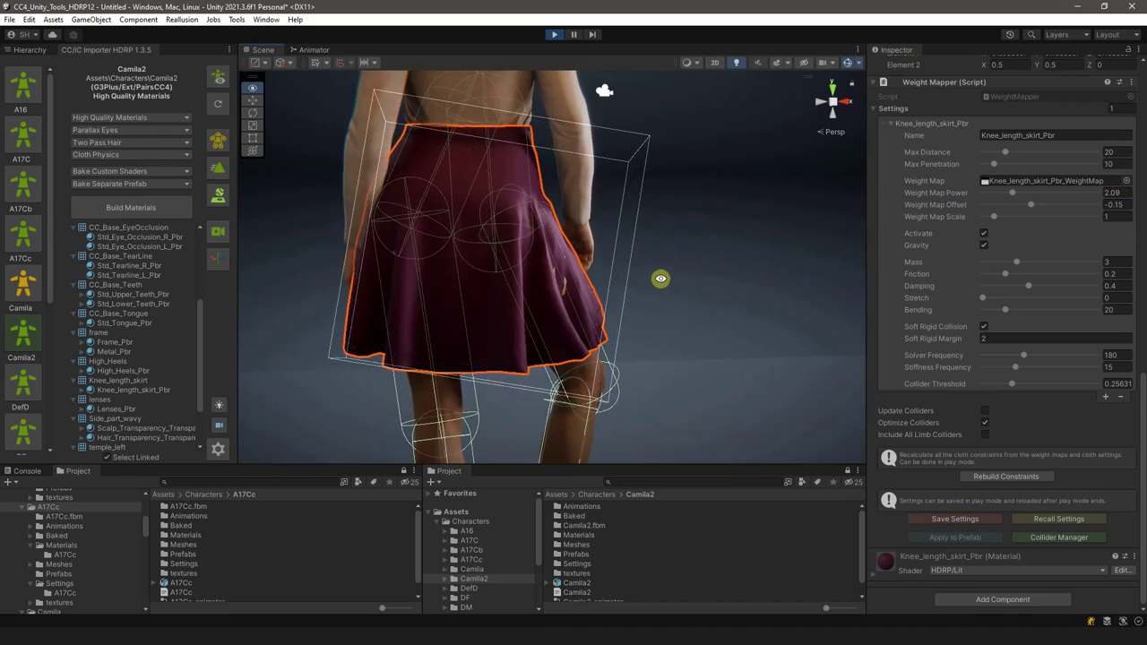
Bring up the Collider Manager and pick the CC_Base_Hip_Capsule collider
left_click(1050, 538)
left_click_drag(681, 322, 508, 288, "alt")
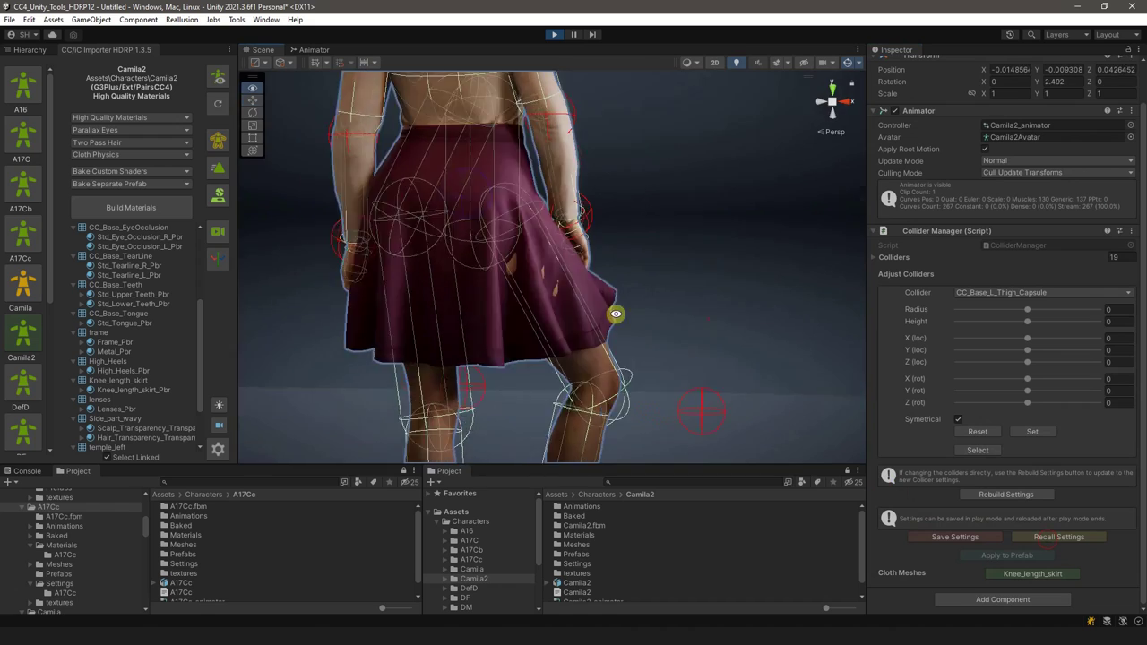
left_click(1031, 294)
left_click(1050, 305)
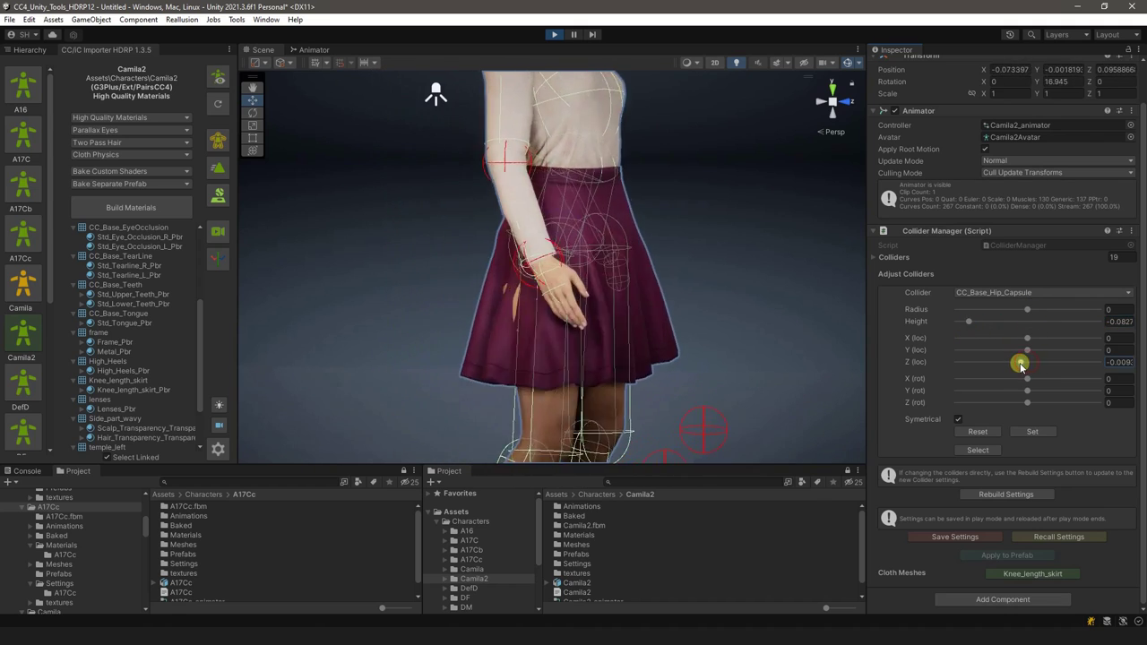
Orbit front-to-back around the character and reopen the collider list
mouse_move(555, 254)
left_mouse_down("alt")
mouse_move(1020, 250)
mouse_move(546, 245)
left_mouse_up("alt")
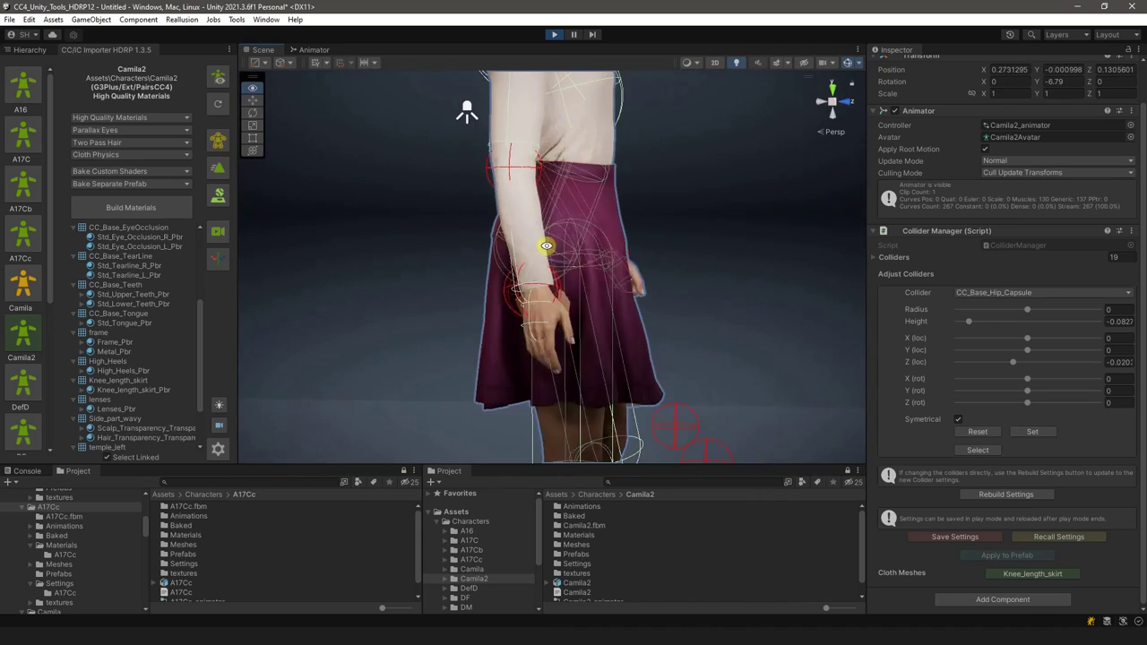
left_click_drag(807, 341, 667, 312, "alt")
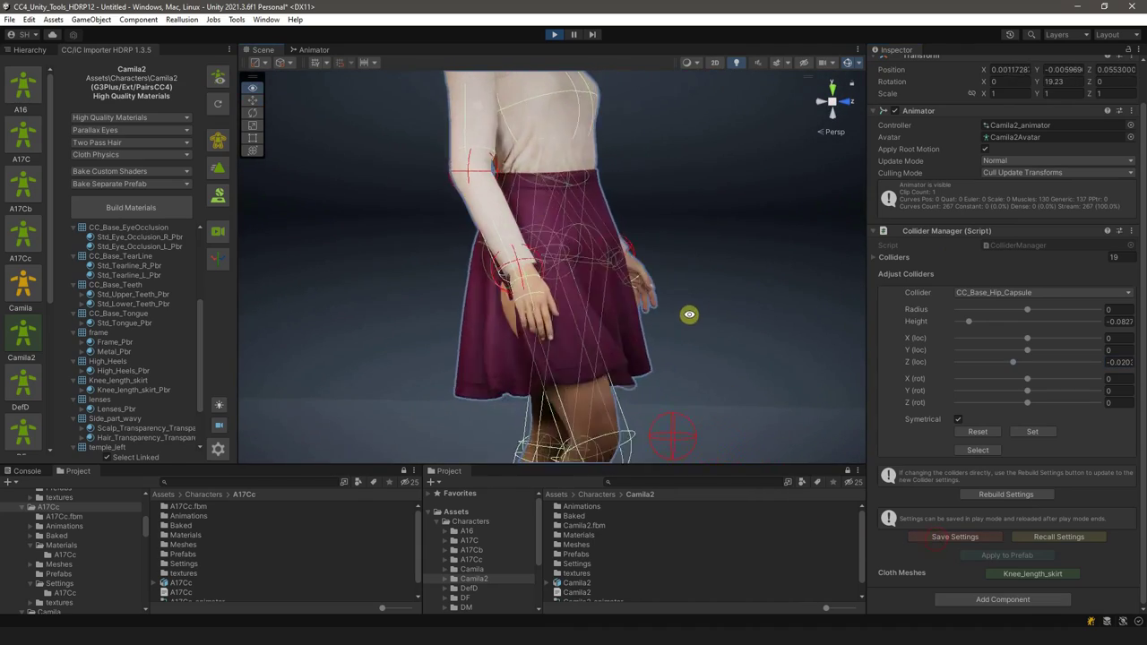
left_click(997, 295)
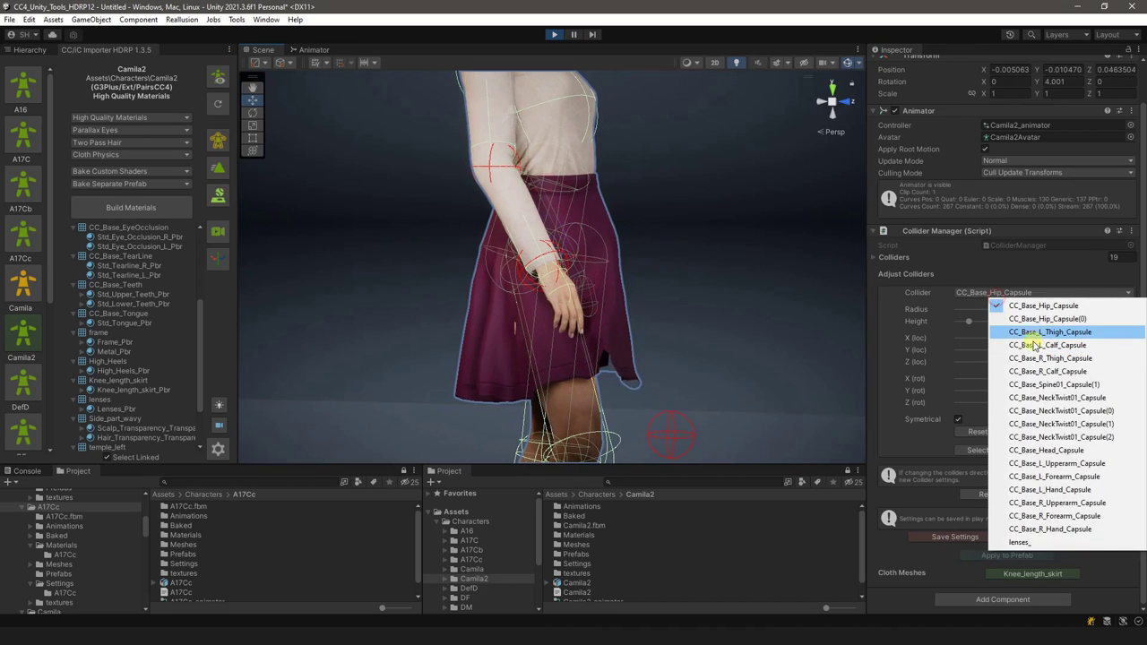
Pick CC_Base_L_Thigh_Capsule and tune radius to 0.0177, Z to -0.0152, height to 0.0017
left_click(1027, 333)
left_click_drag(527, 326, 748, 350, "alt")
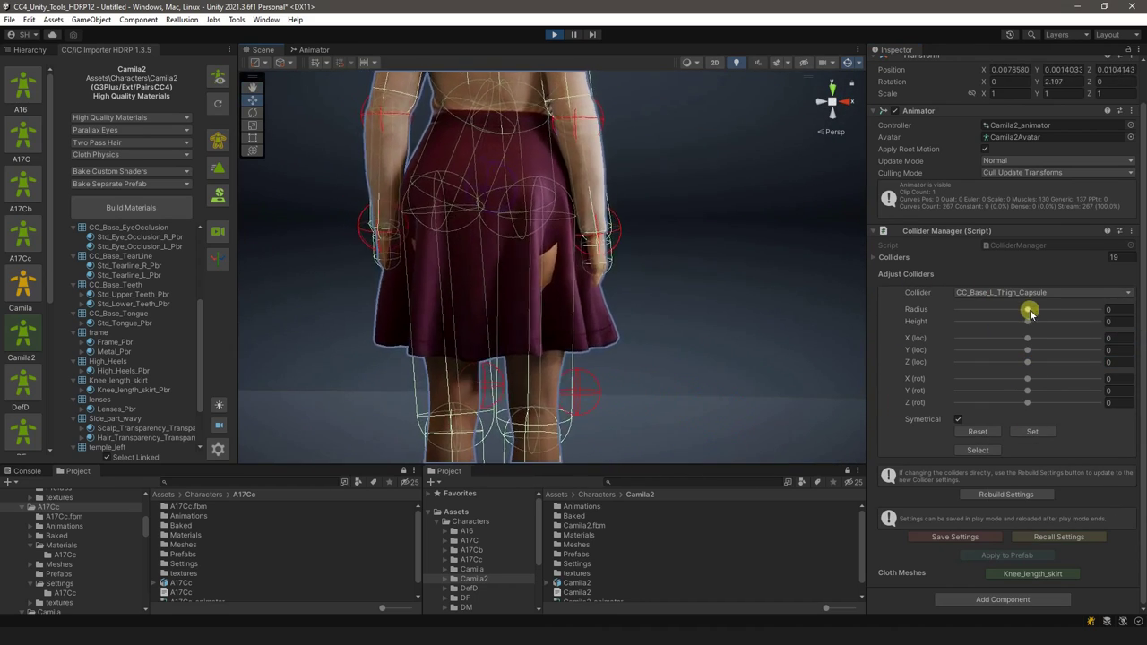
left_click_drag(1027, 310, 1066, 316)
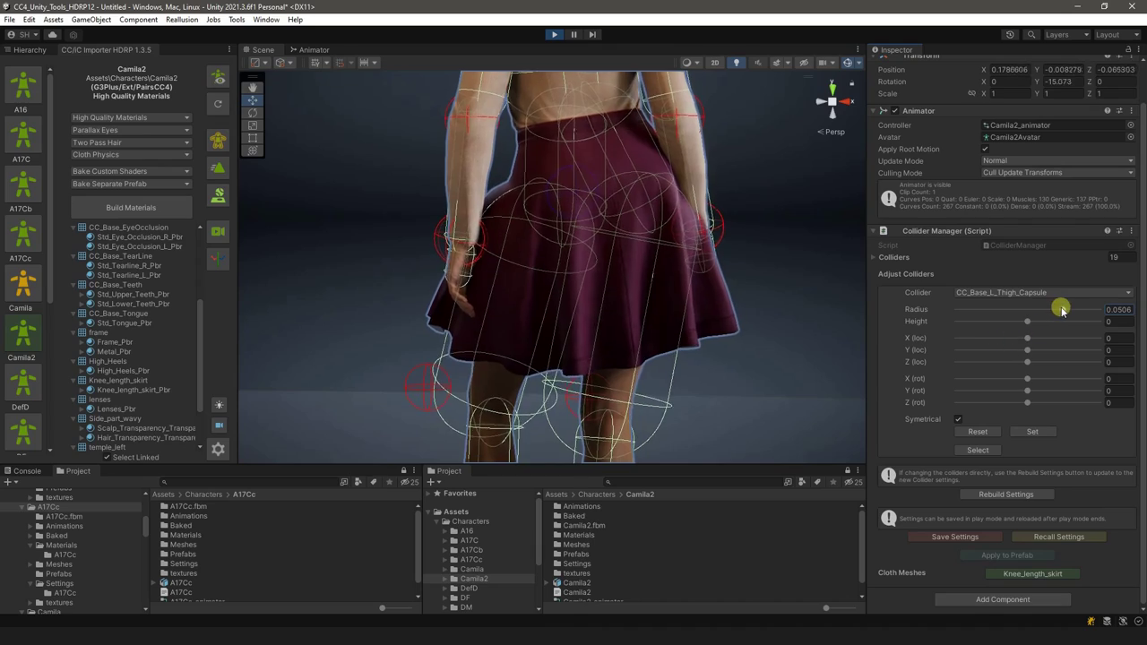
left_click_drag(1062, 310, 1027, 316)
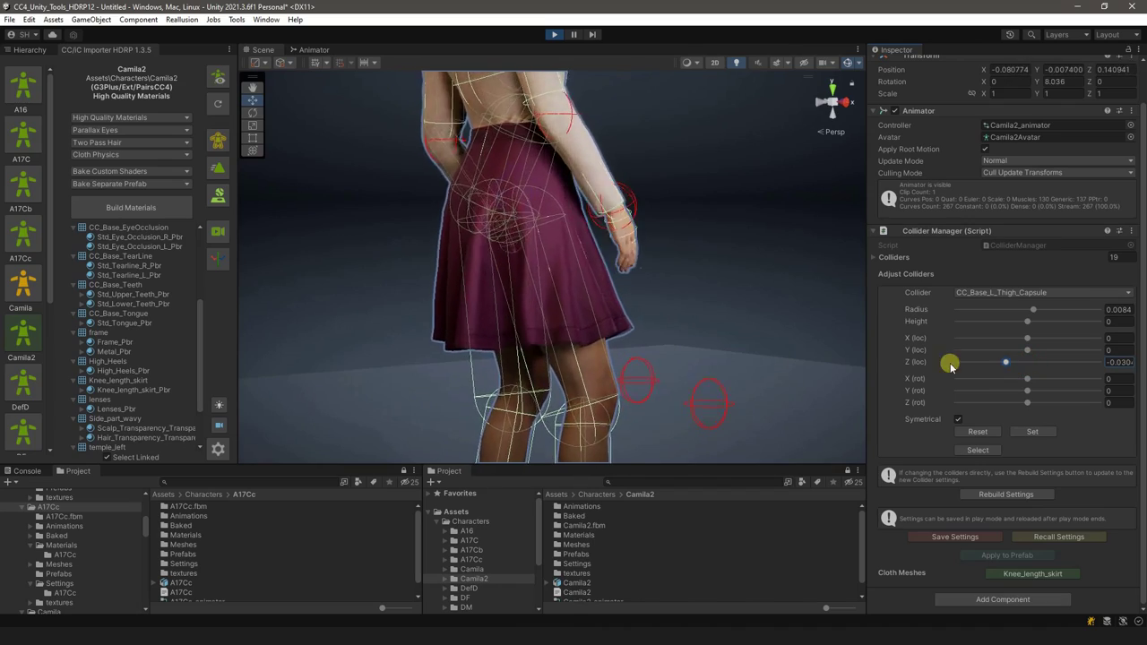
left_click_drag(679, 358, 491, 361, "alt")
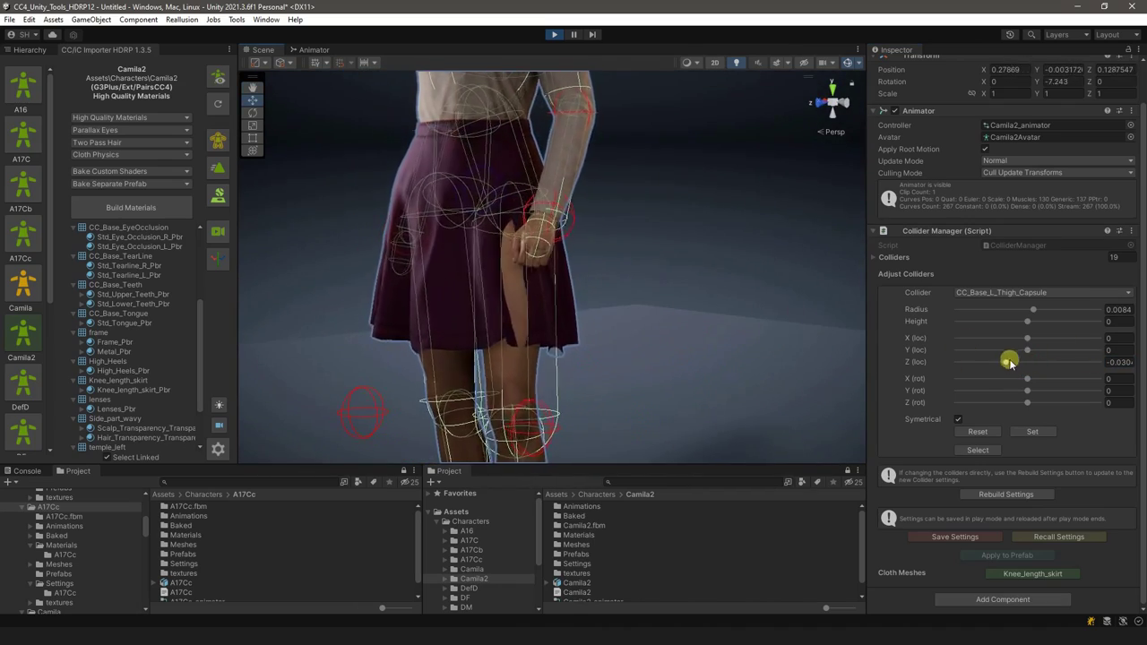
left_click_drag(1010, 361, 1017, 362)
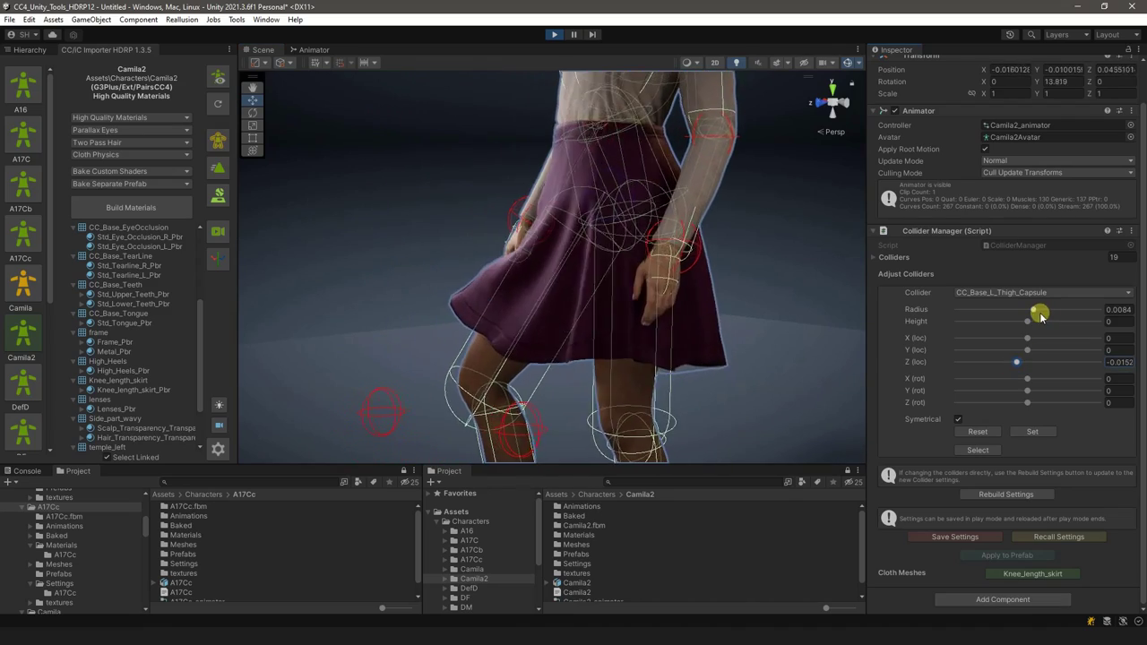
left_click_drag(1041, 317, 1040, 311)
left_click_drag(827, 332, 651, 340, "alt")
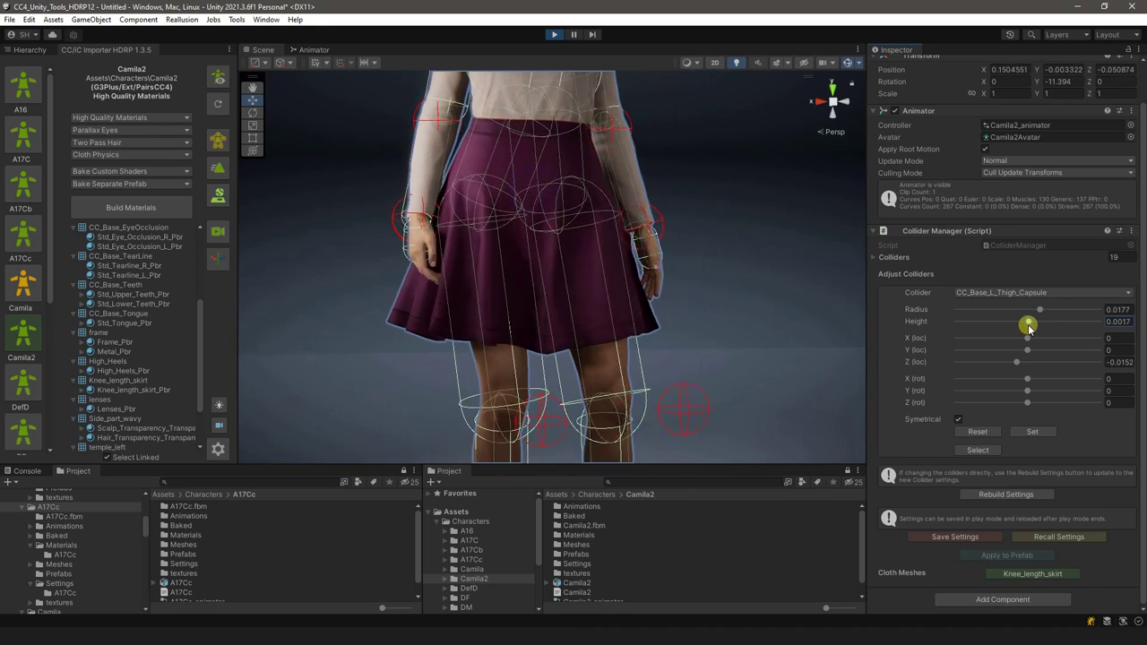
left_click_drag(1037, 326, 1006, 335)
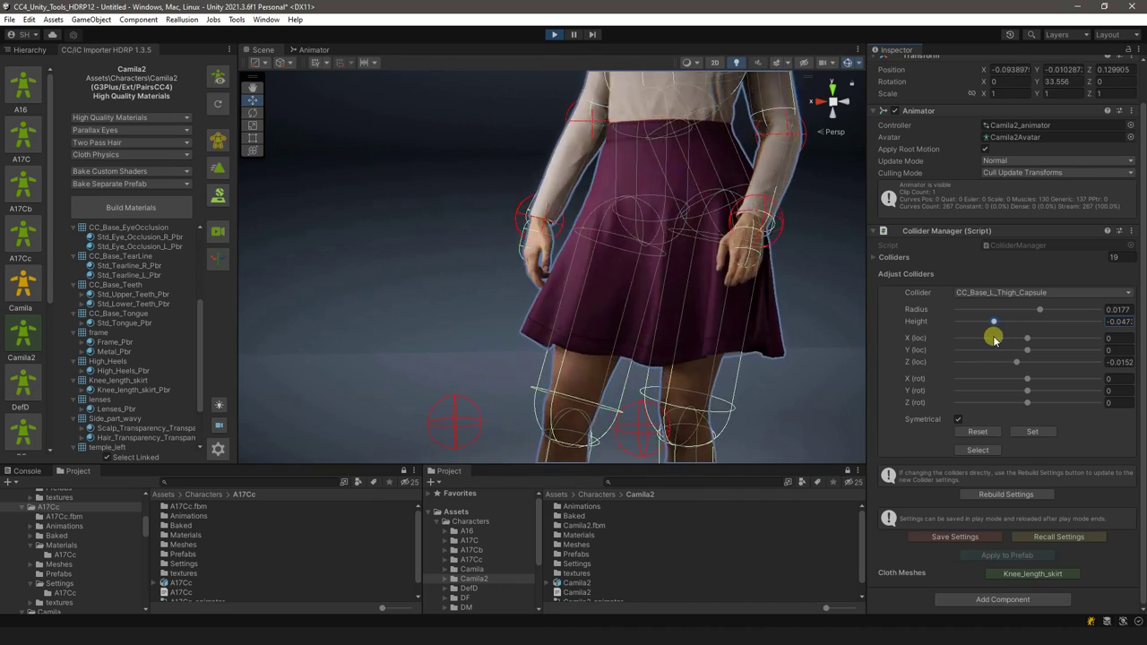
Check the skirt from behind, trim the thigh radius slightly and keep Z at -0.0152
left_click_drag(833, 342, 772, 334, "alt")
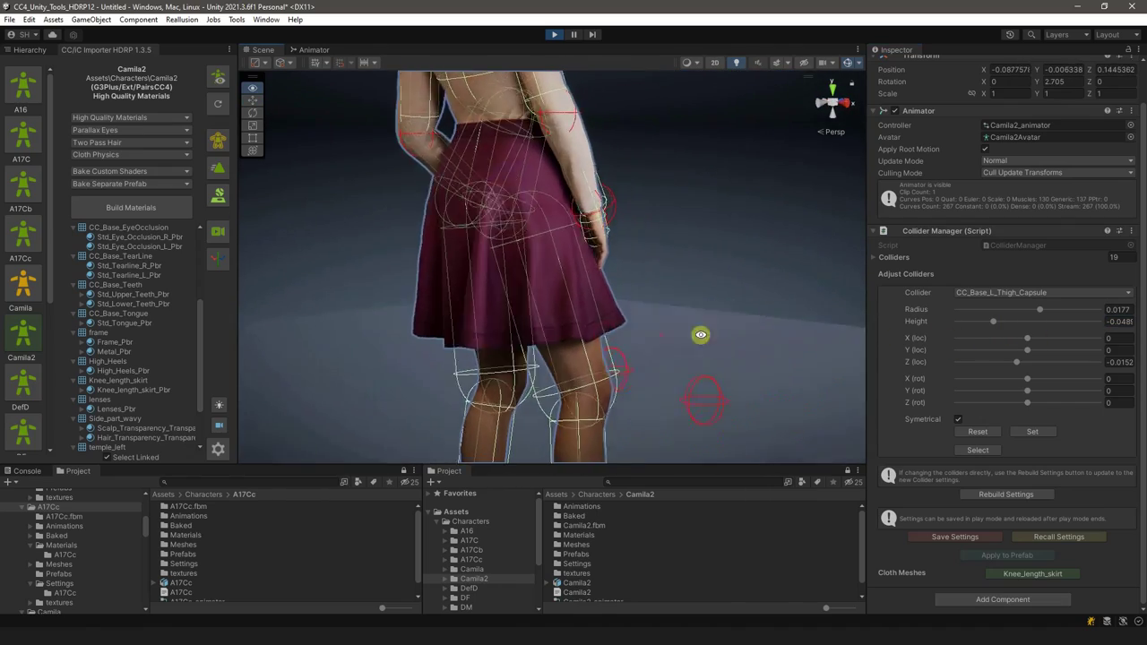
left_click_drag(771, 334, 702, 339, "alt")
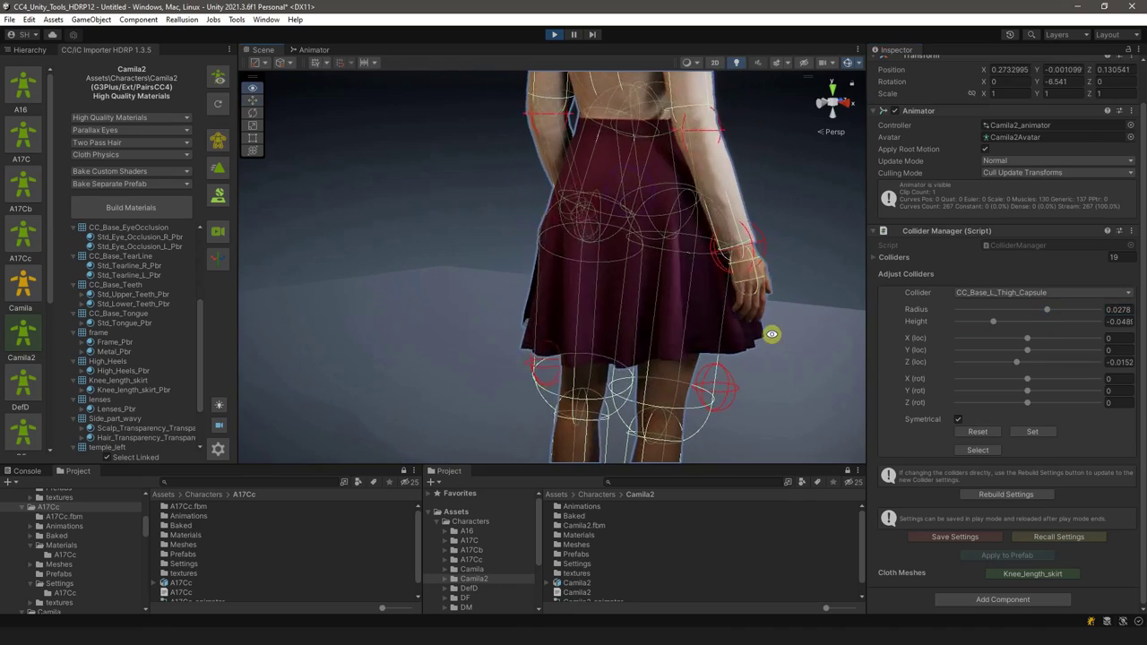
left_click_drag(771, 334, 614, 345, "alt")
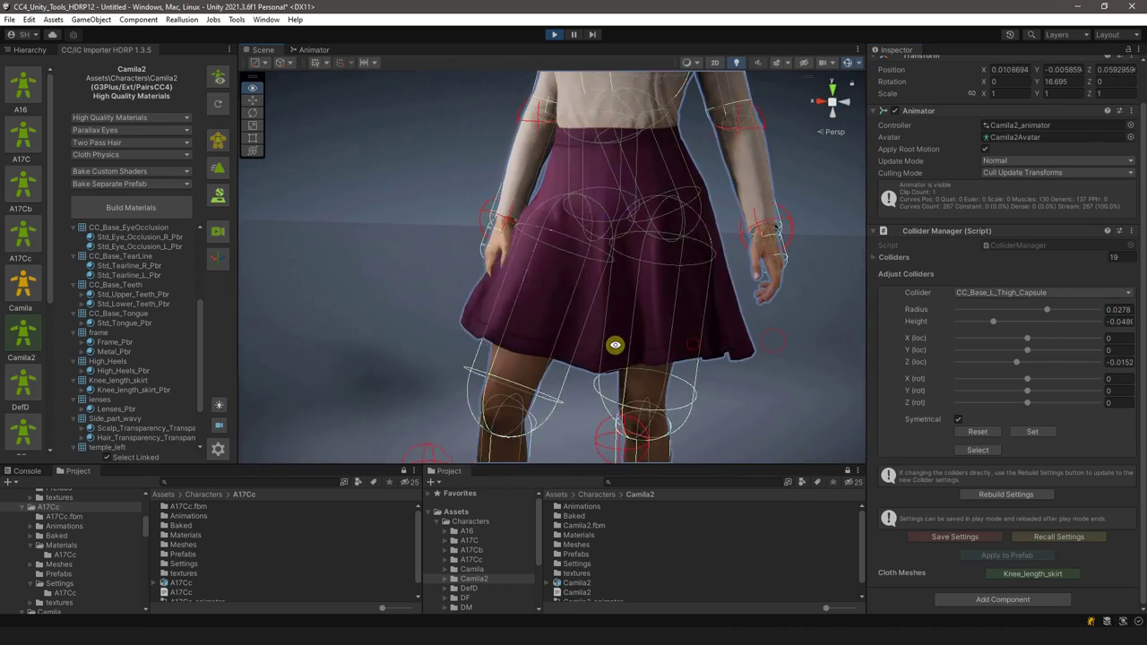
left_click_drag(1047, 309, 1038, 309)
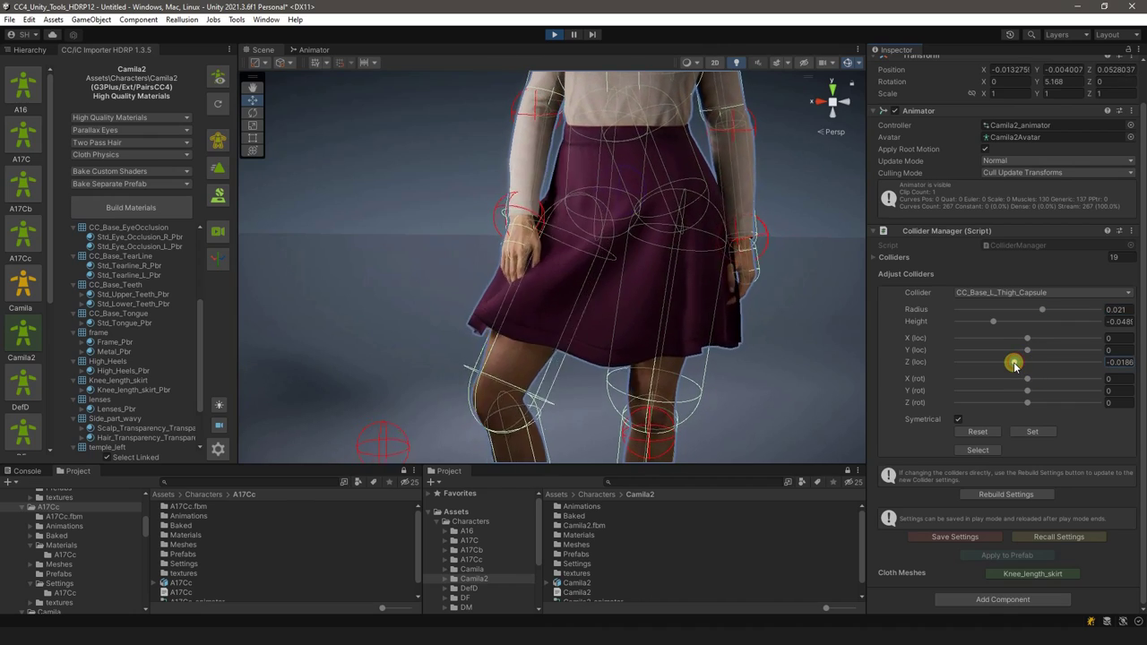
left_click_drag(1014, 363, 1017, 362)
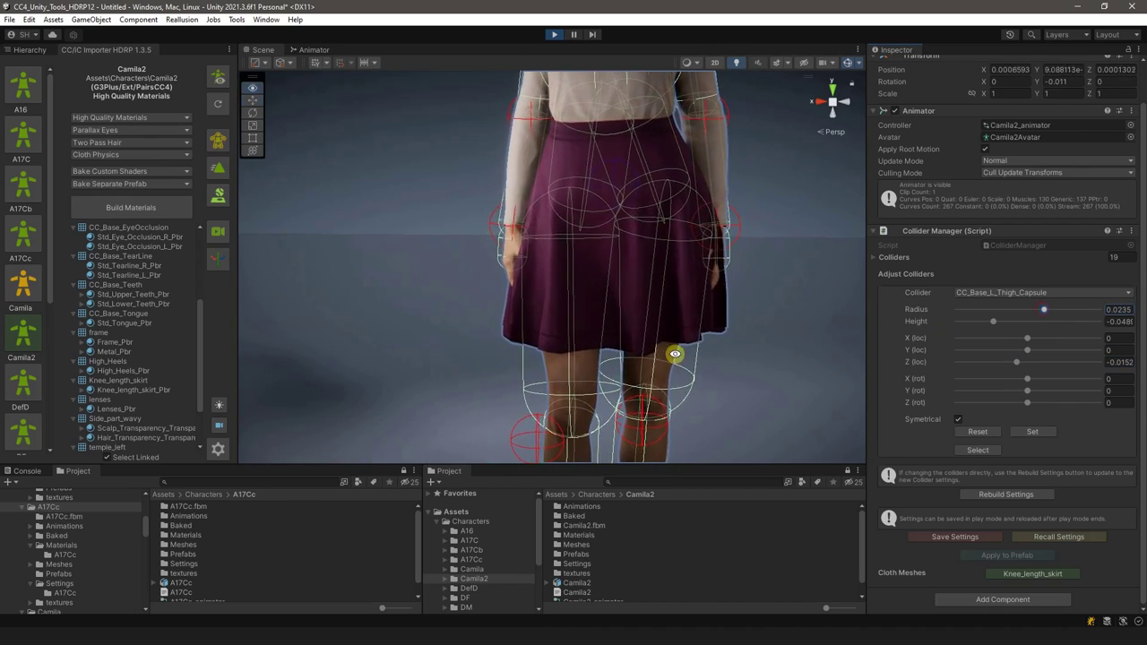
mouse_move(674, 354)
left_mouse_down("alt")
mouse_move(705, 347)
mouse_move(753, 373)
mouse_move(714, 382)
left_mouse_up("alt")
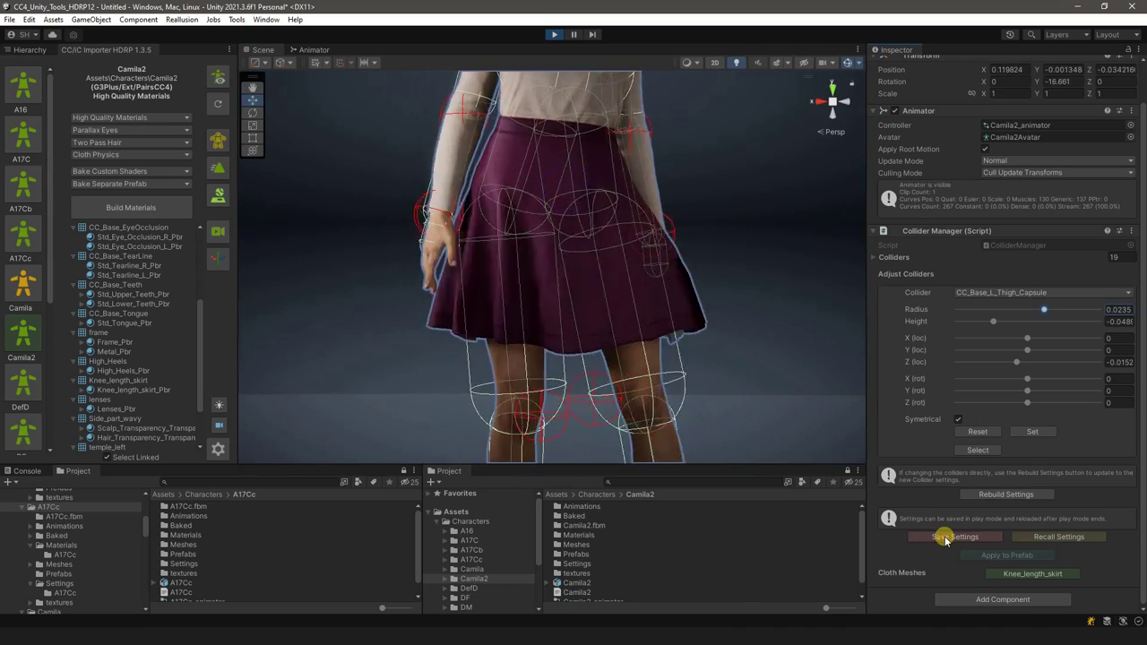
Stop Play mode and select the skirt in a close-up view
left_click(555, 34)
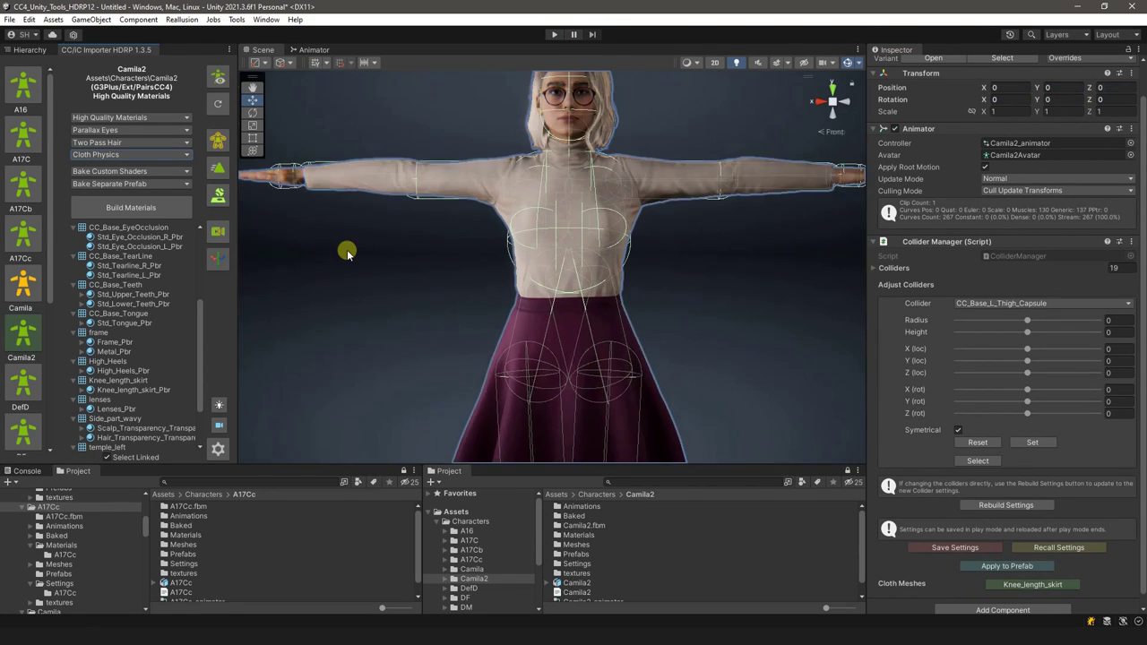
right_click_drag(346, 249, 649, 303)
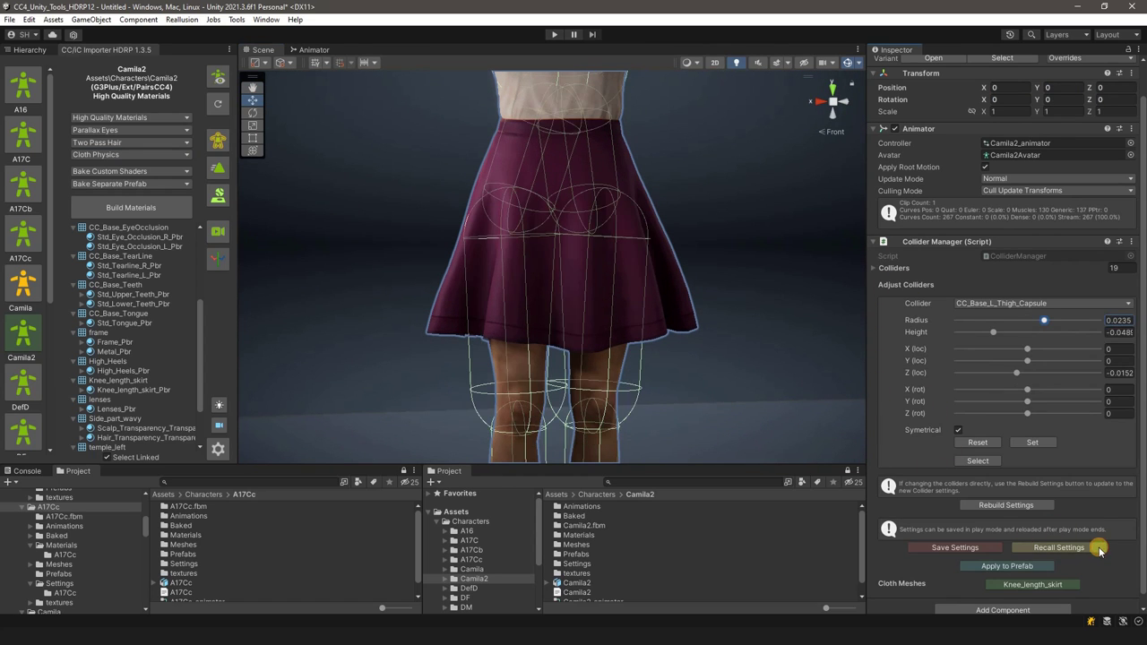
mouse_move(722, 338)
right_mouse_down()
mouse_move(538, 333)
mouse_move(627, 315)
mouse_move(471, 308)
right_mouse_up()
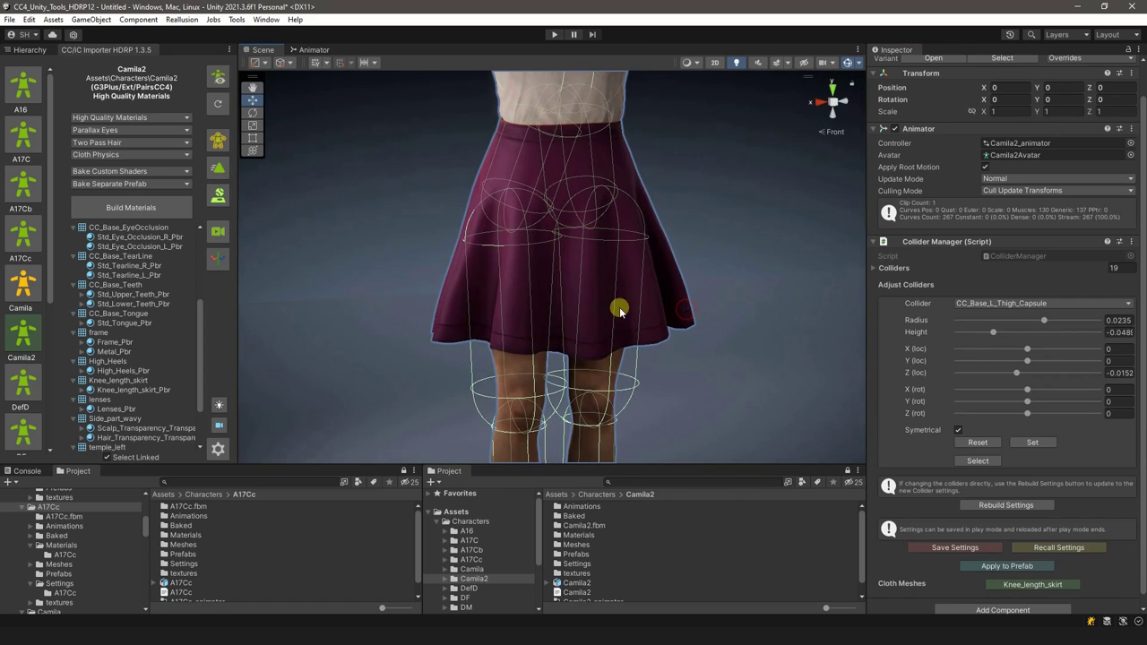
left_click(669, 305)
Frame the whole character from skirt to head and start Play mode to test the skirt
scroll(977, 391, "down", 5)
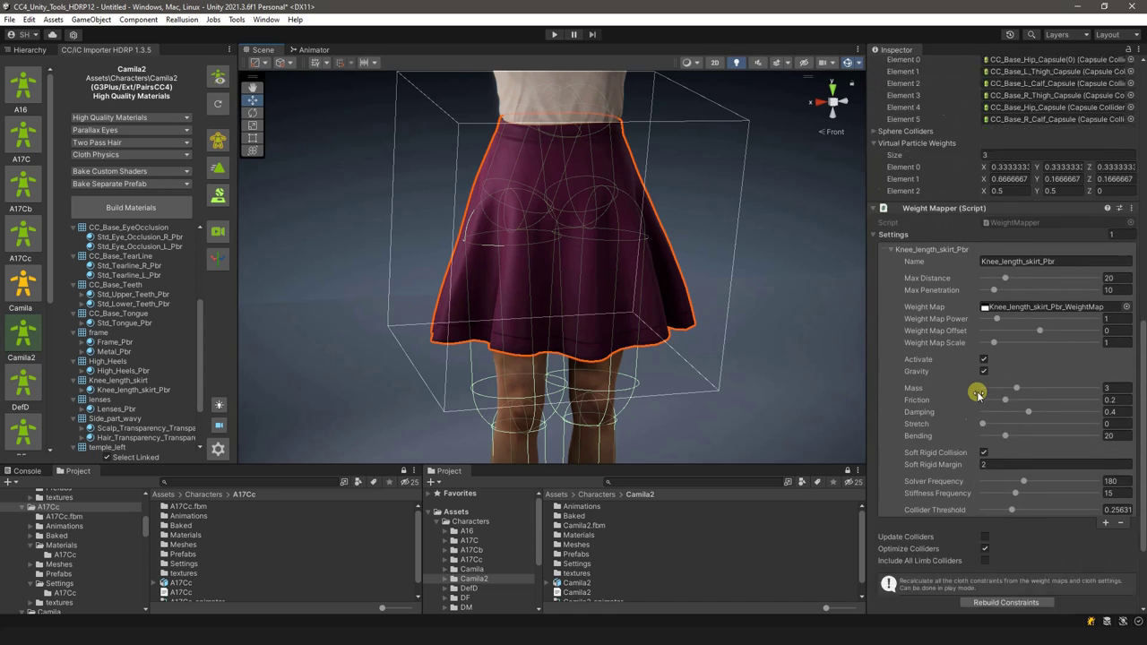
scroll(967, 387, "down", 5)
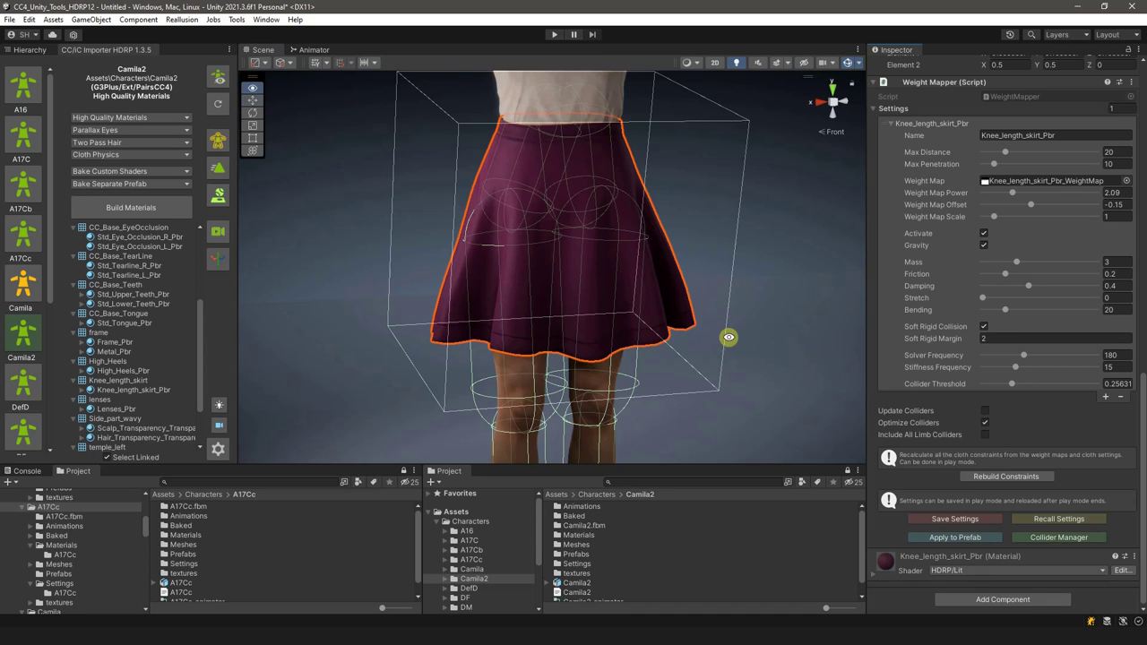
mouse_move(728, 337)
right_mouse_down()
mouse_move(689, 336)
mouse_move(696, 389)
right_mouse_up()
mouse_move(696, 389)
middle_mouse_down()
mouse_move(700, 365)
mouse_move(686, 352)
middle_mouse_up()
left_click(554, 34)
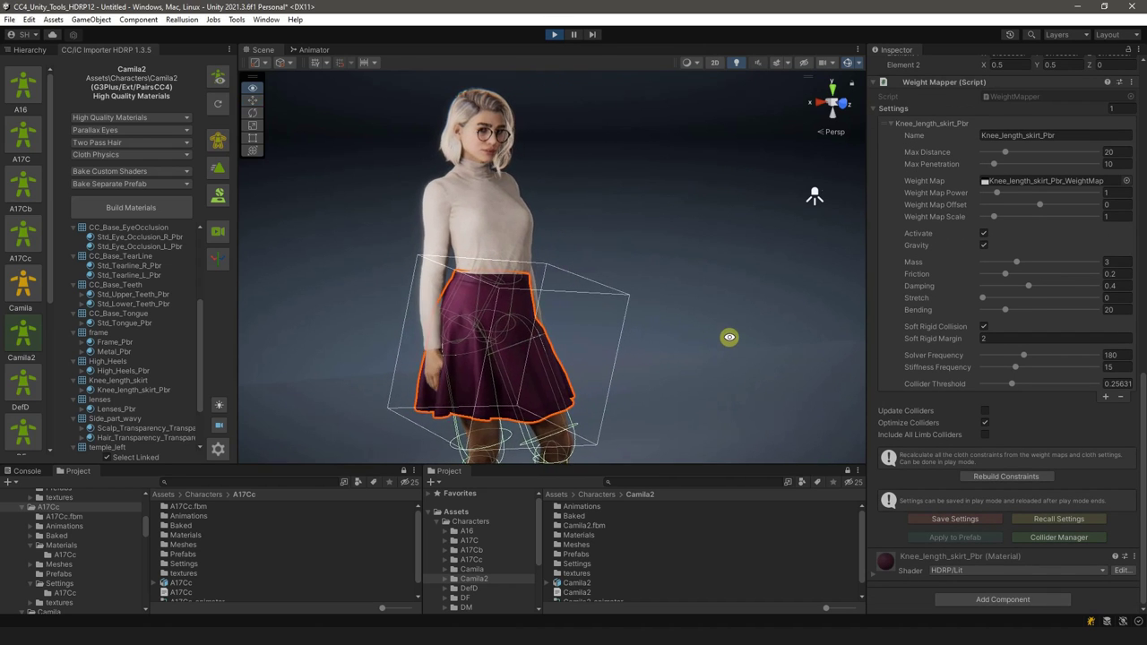
Deselect the skirt and orbit behind the character to watch the cloth simulate
mouse_move(727, 345)
right_mouse_down()
mouse_move(569, 332)
mouse_move(378, 340)
mouse_move(640, 325)
right_mouse_up()
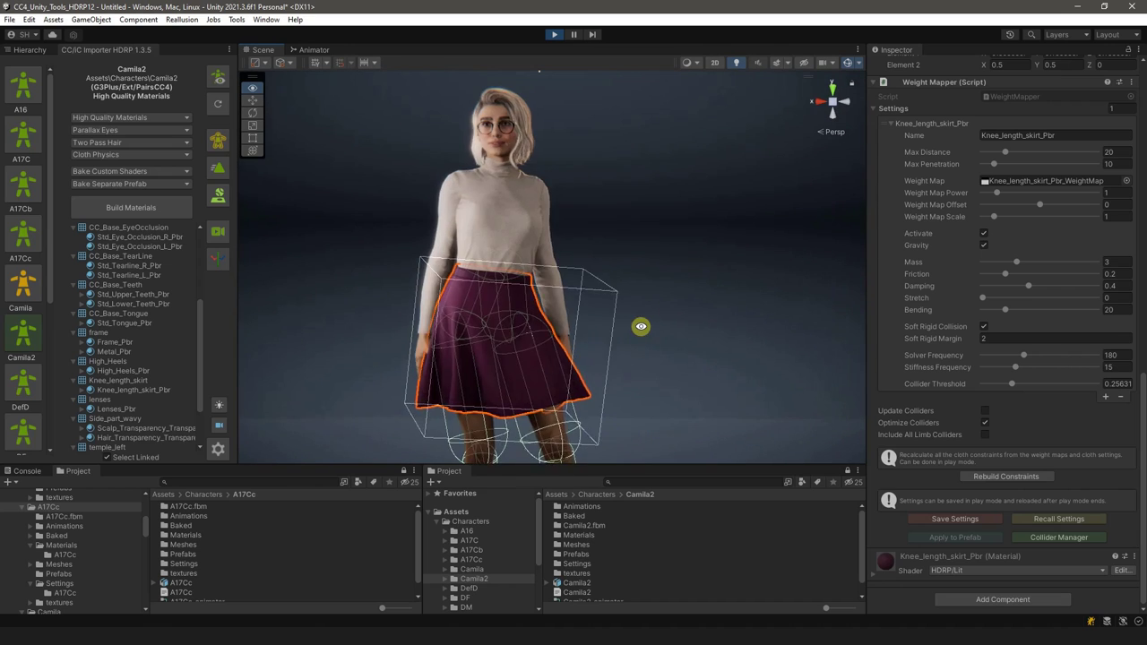
left_click(672, 327)
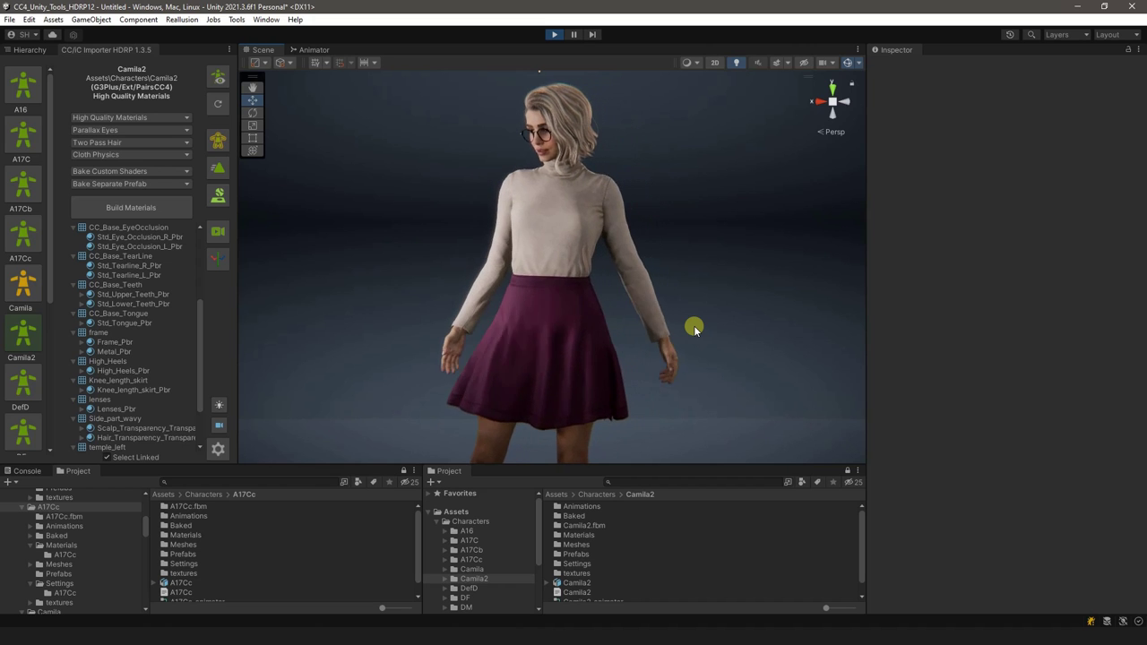
mouse_move(341, 308)
left_mouse_down("alt")
mouse_move(578, 337)
mouse_move(723, 333)
mouse_move(741, 370)
mouse_move(651, 366)
left_mouse_up("alt")
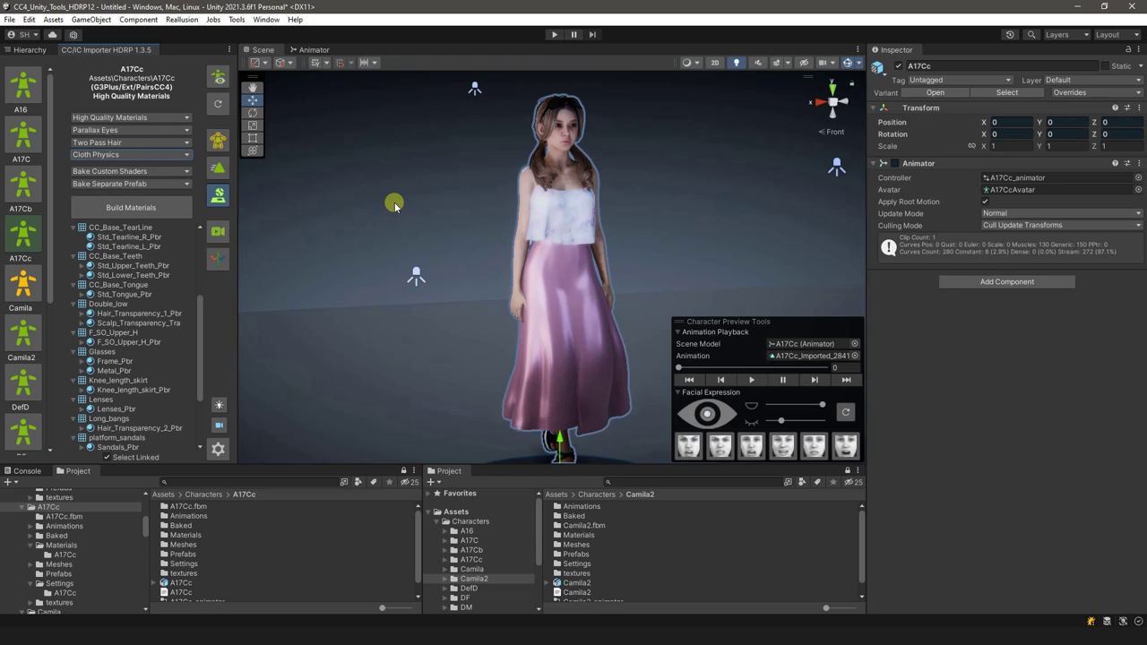
Select the F_SO_Upper_H top and look through its Cloth settings
left_click_drag(608, 235, 614, 224, "alt")
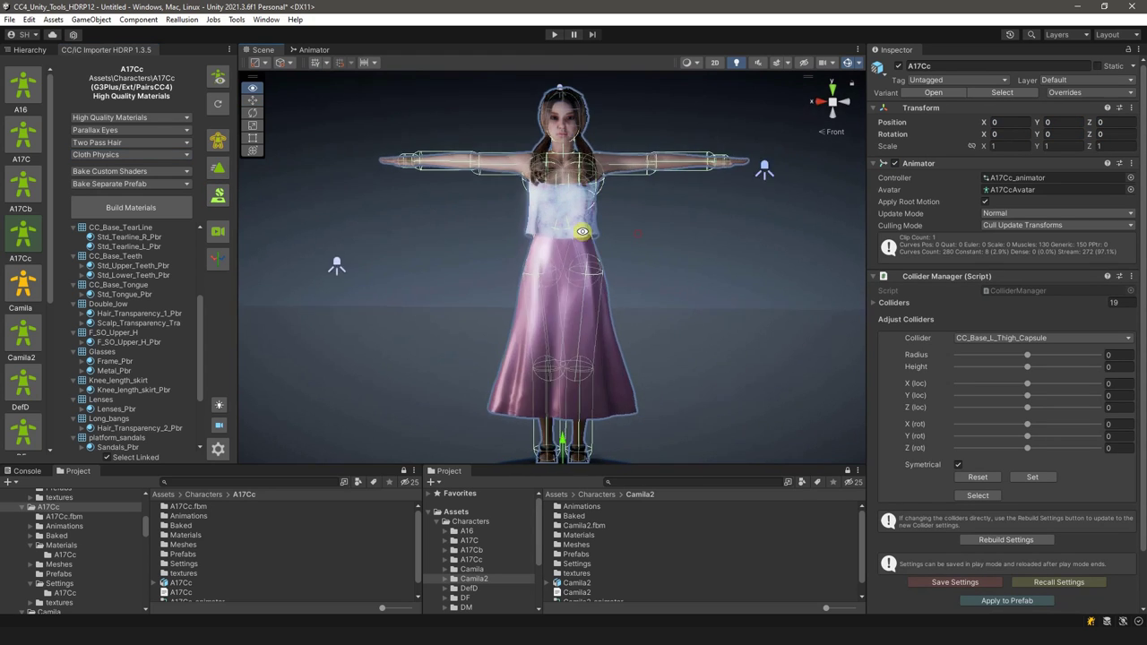
left_click(613, 224)
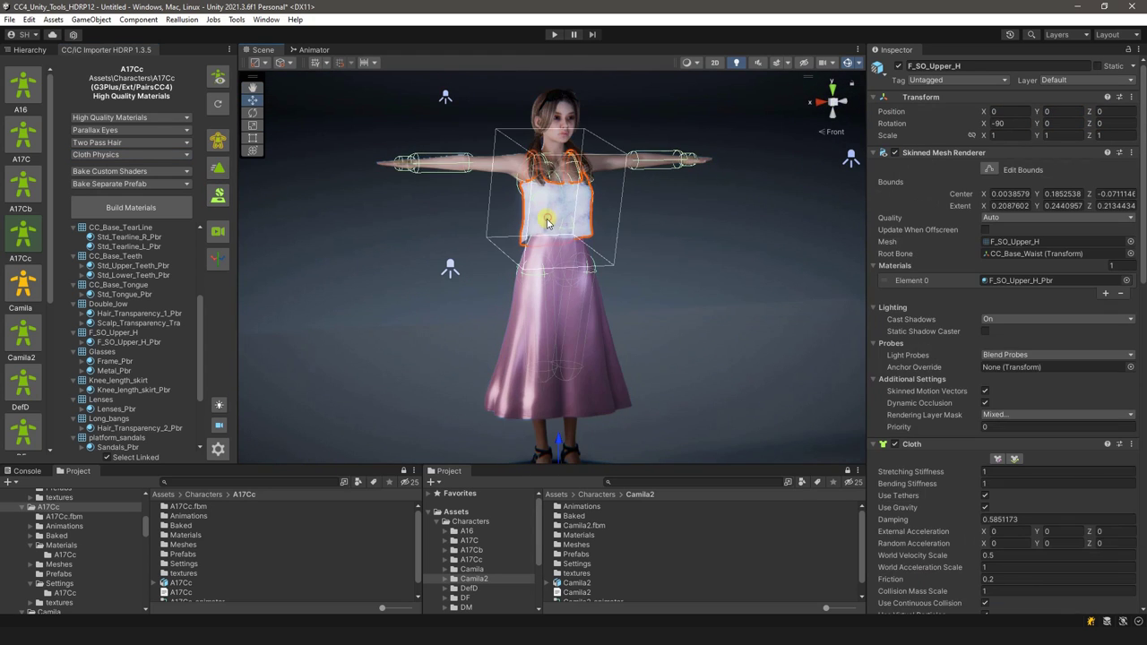
scroll(591, 224, "up", 5)
scroll(789, 217, "down", 4)
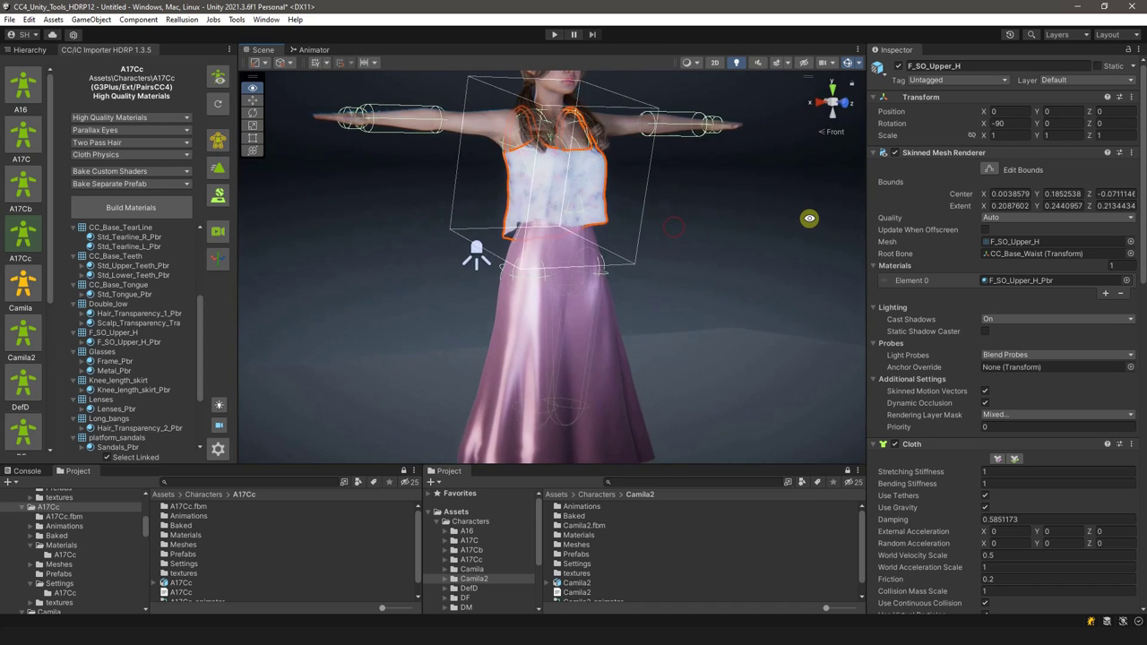
scroll(699, 242, "down", 3)
Select the Knee_length_skirt, view it from above, and start Play mode
left_click(632, 358)
left_click(632, 358)
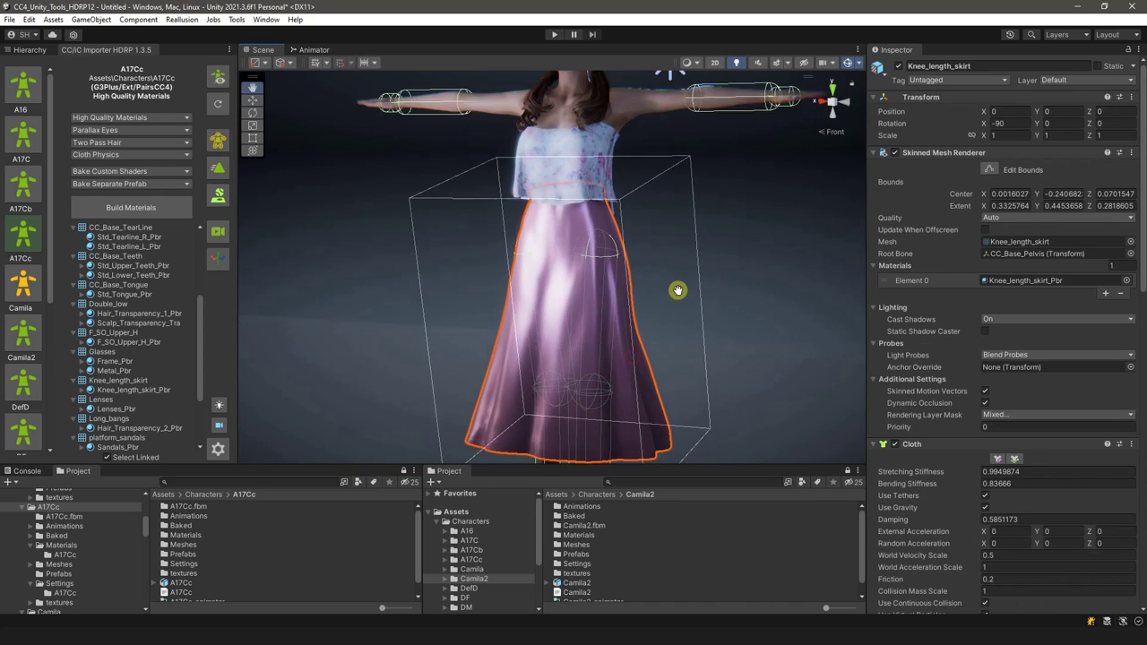
mouse_move(607, 284)
left_mouse_down("alt")
mouse_move(607, 234)
mouse_move(610, 287)
mouse_move(635, 298)
left_mouse_up("alt")
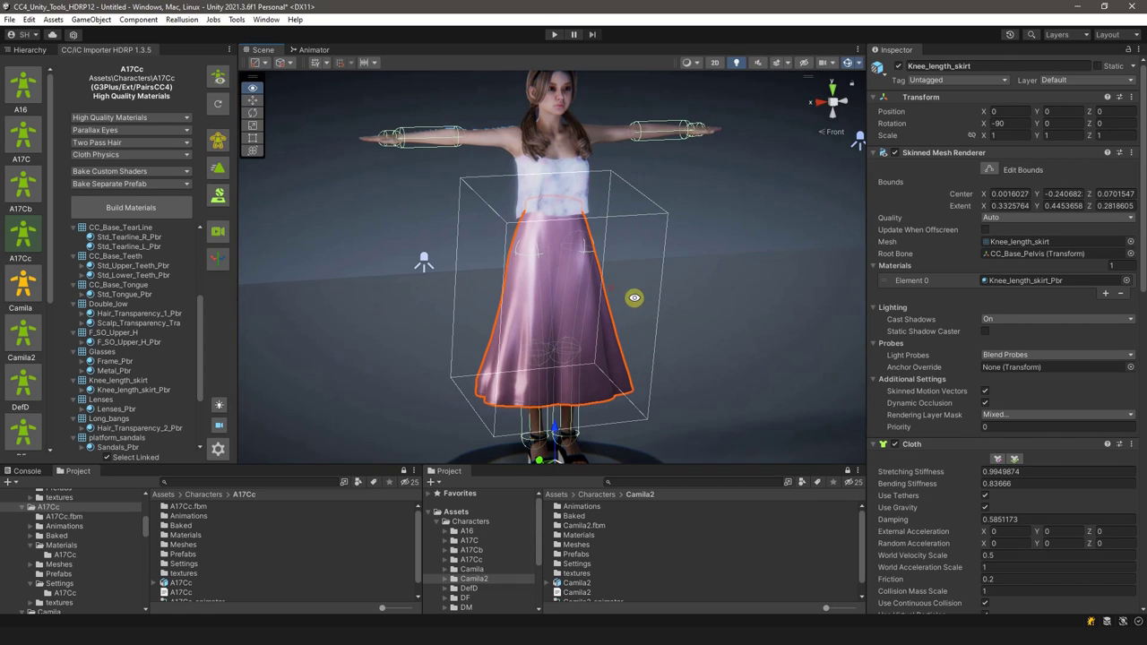
left_click(554, 34)
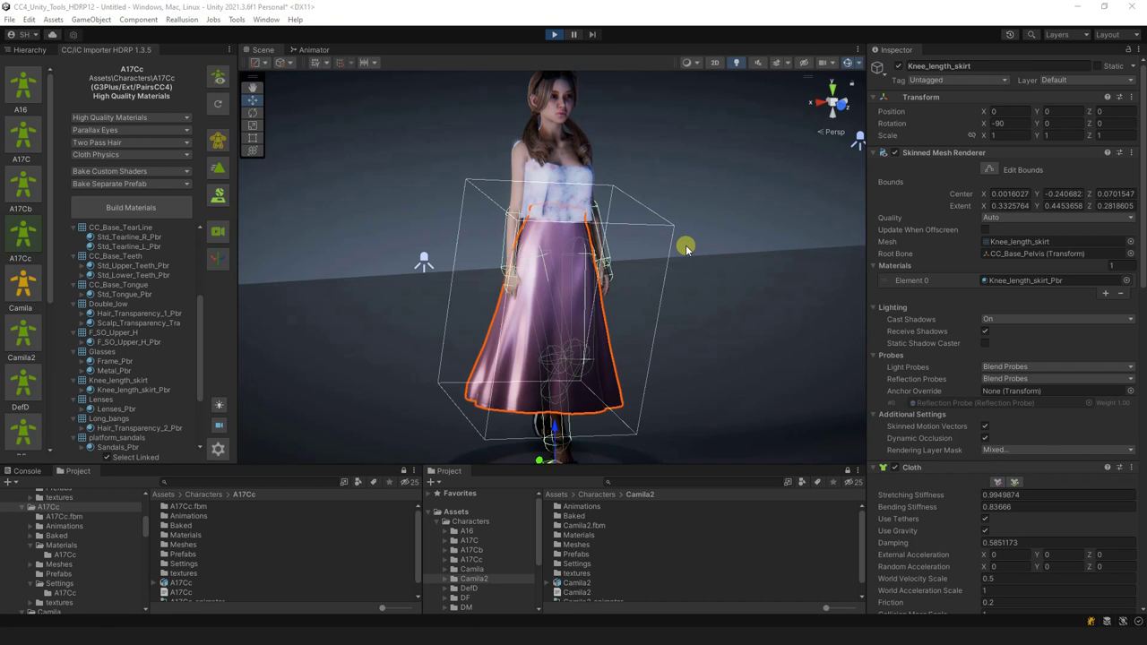
Orbit around the walking character and select the top to watch its cloth move
left_click(682, 207)
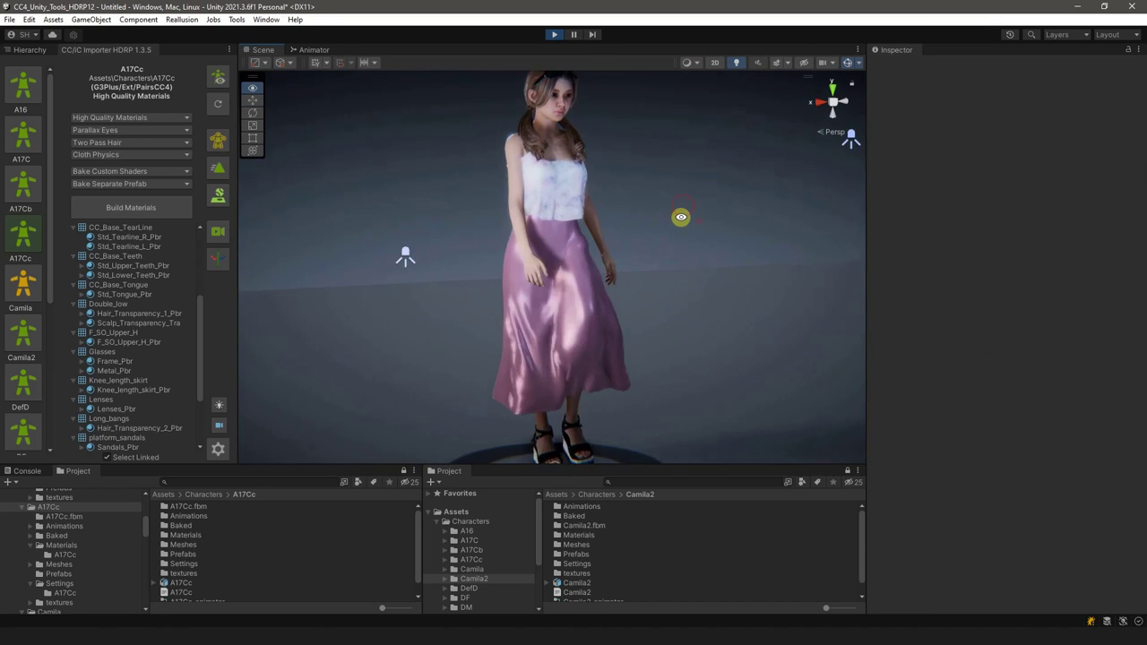
left_click_drag(681, 217, 573, 211, "alt")
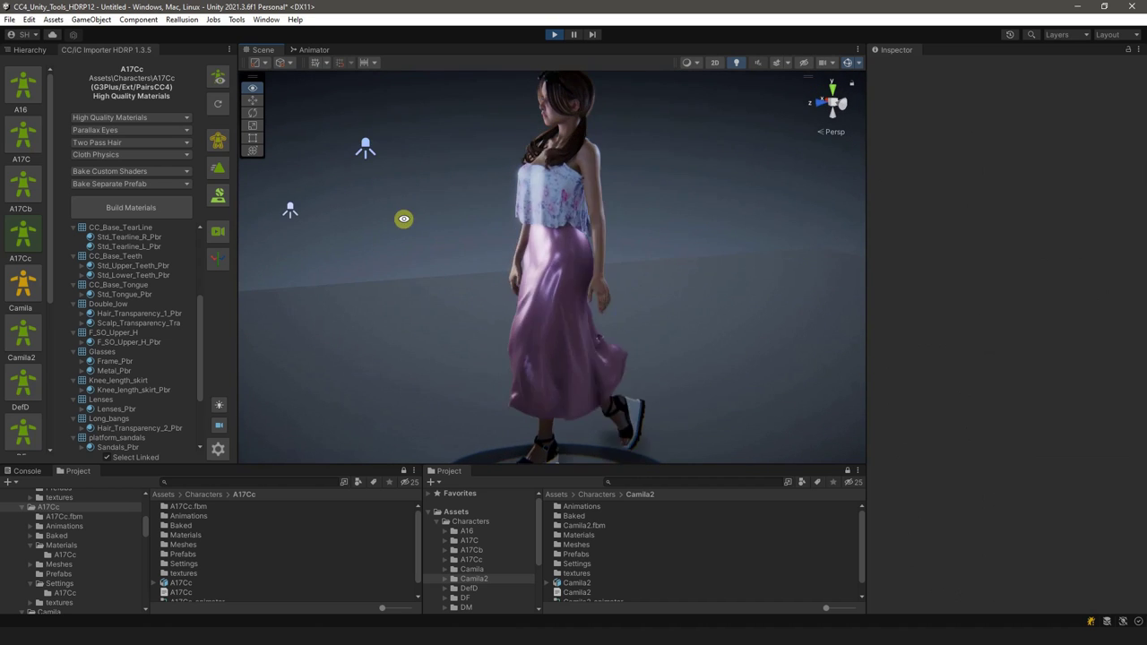
mouse_move(493, 229)
left_mouse_down("alt")
mouse_move(678, 209)
mouse_move(527, 200)
mouse_move(499, 207)
mouse_move(822, 201)
left_mouse_up("alt")
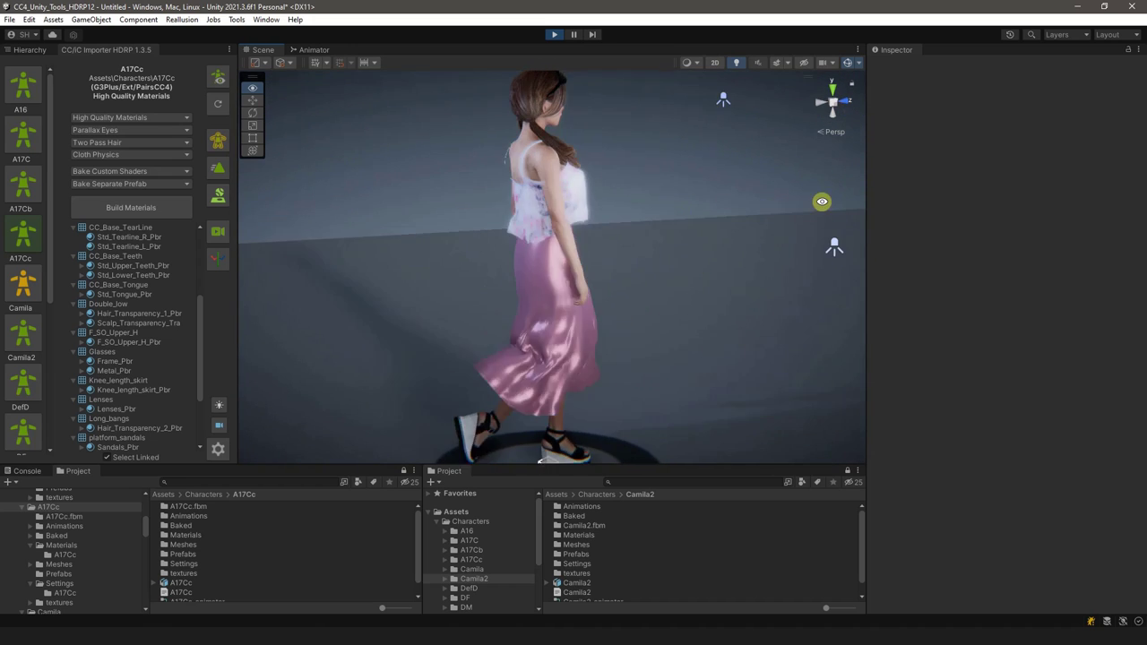
mouse_move(518, 200)
right_mouse_down("alt")
mouse_move(584, 184)
mouse_move(500, 284)
right_mouse_up("alt")
left_click(499, 284)
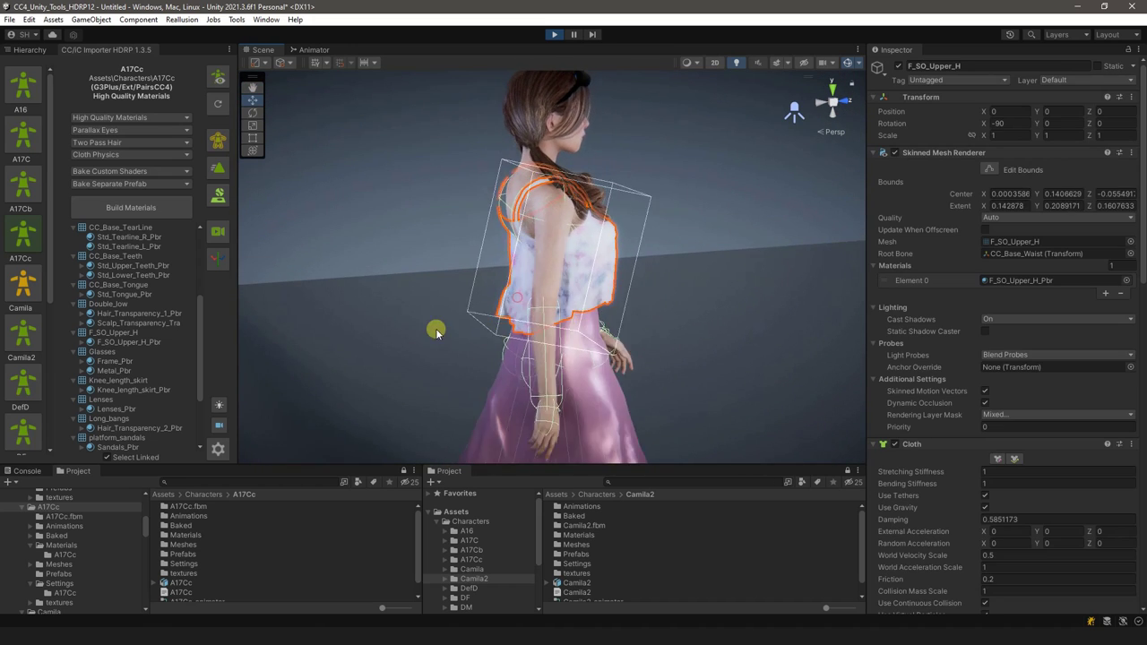
right_click_drag(436, 328, 733, 244, "alt")
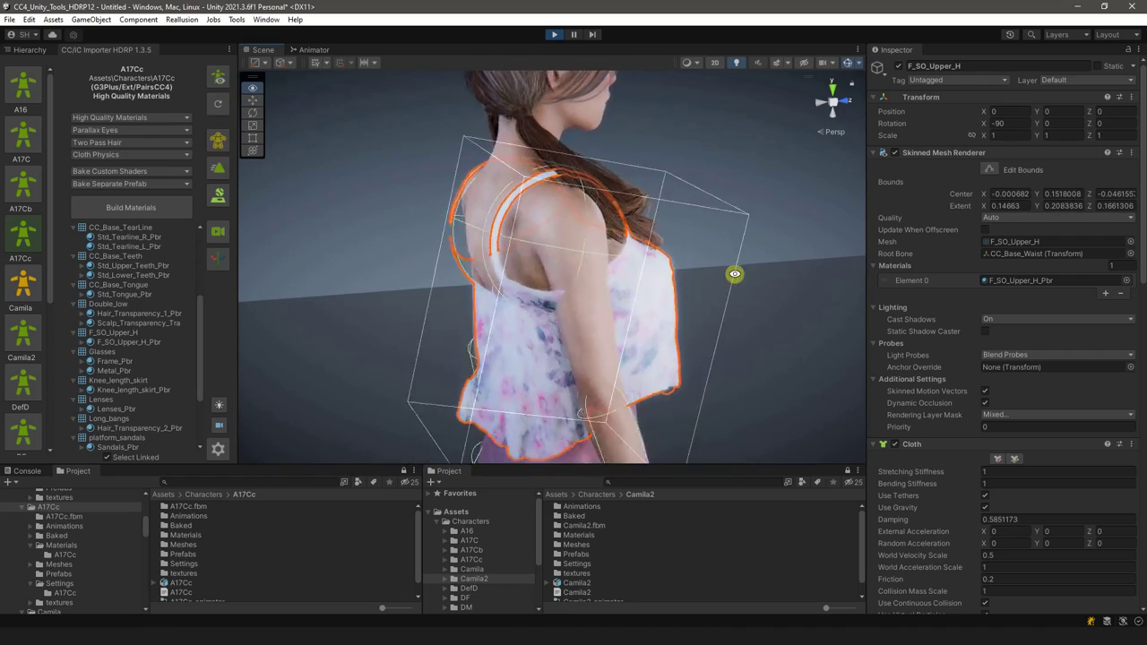
left_click_drag(735, 274, 589, 244, "alt")
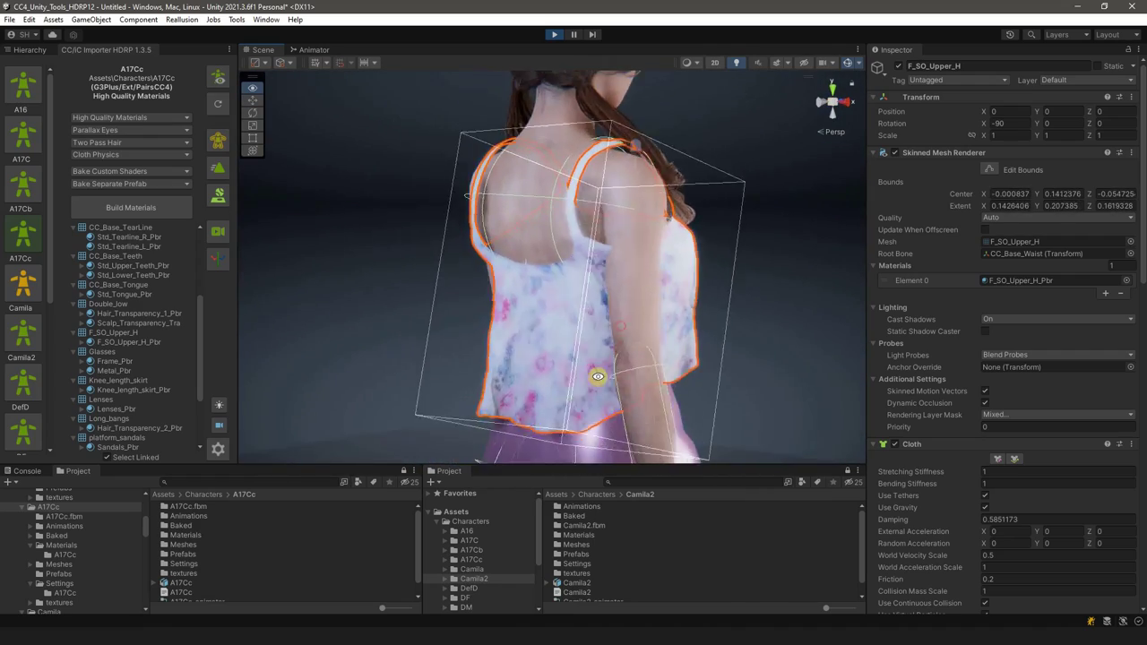
Move down to the waist and select the knee-length skirt to watch it swing
left_click_drag(708, 367, 580, 287)
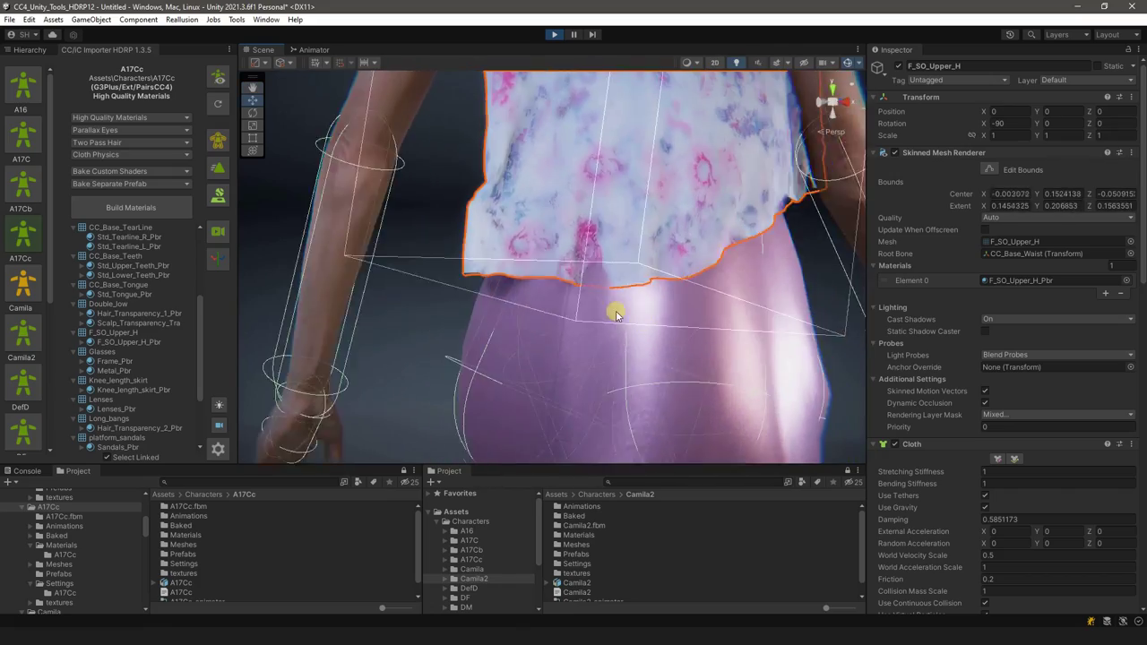
middle_click_drag(580, 287, 683, 264)
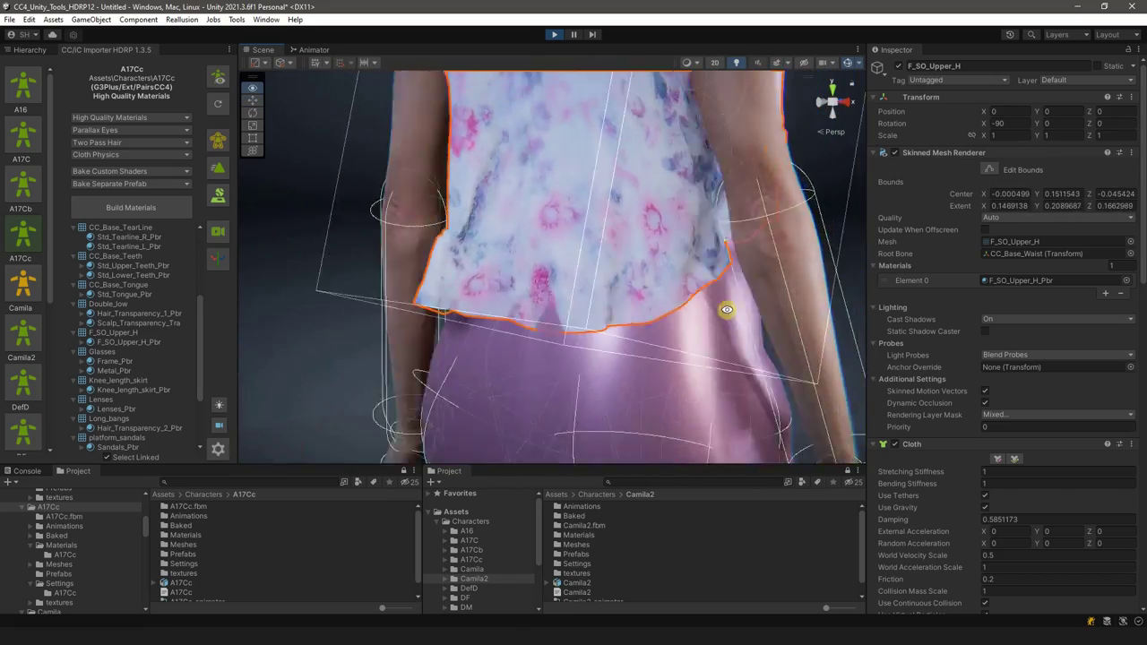
left_click_drag(683, 264, 448, 341, "alt")
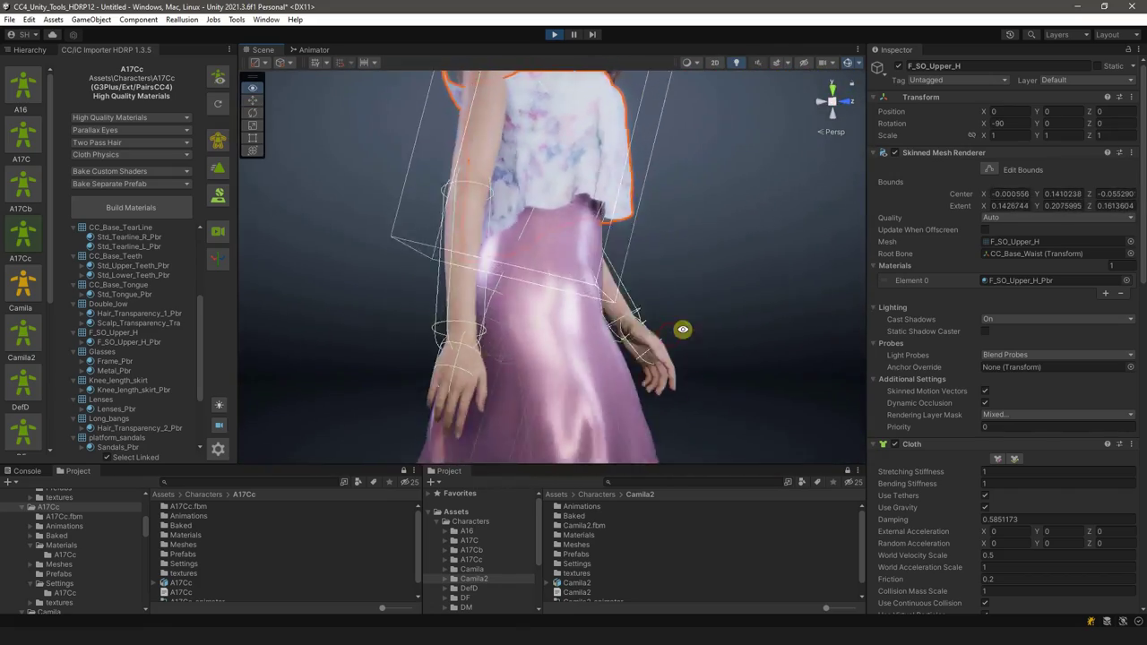
mouse_move(448, 341)
left_mouse_down("alt")
mouse_move(646, 332)
mouse_move(522, 243)
mouse_move(651, 175)
mouse_move(703, 183)
mouse_move(599, 287)
left_mouse_up("alt")
left_click(645, 336)
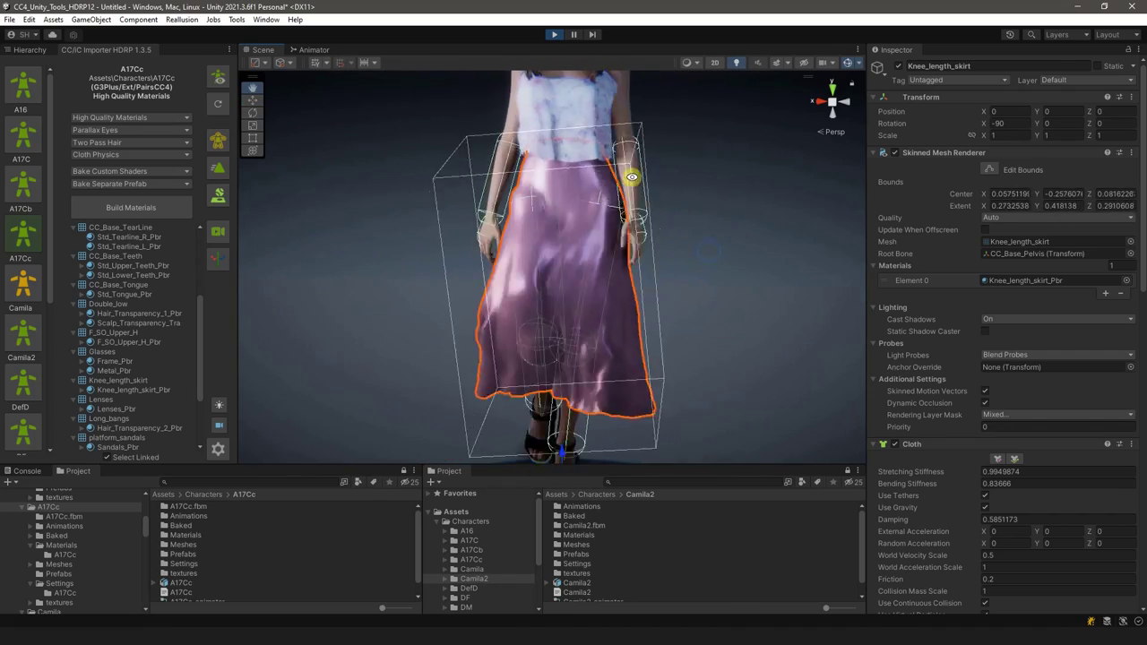
middle_click_drag(600, 287, 631, 194)
Stop Play mode and select the F_SO_Upper_H top, scrolling to its Capsule Colliders
left_click(554, 36)
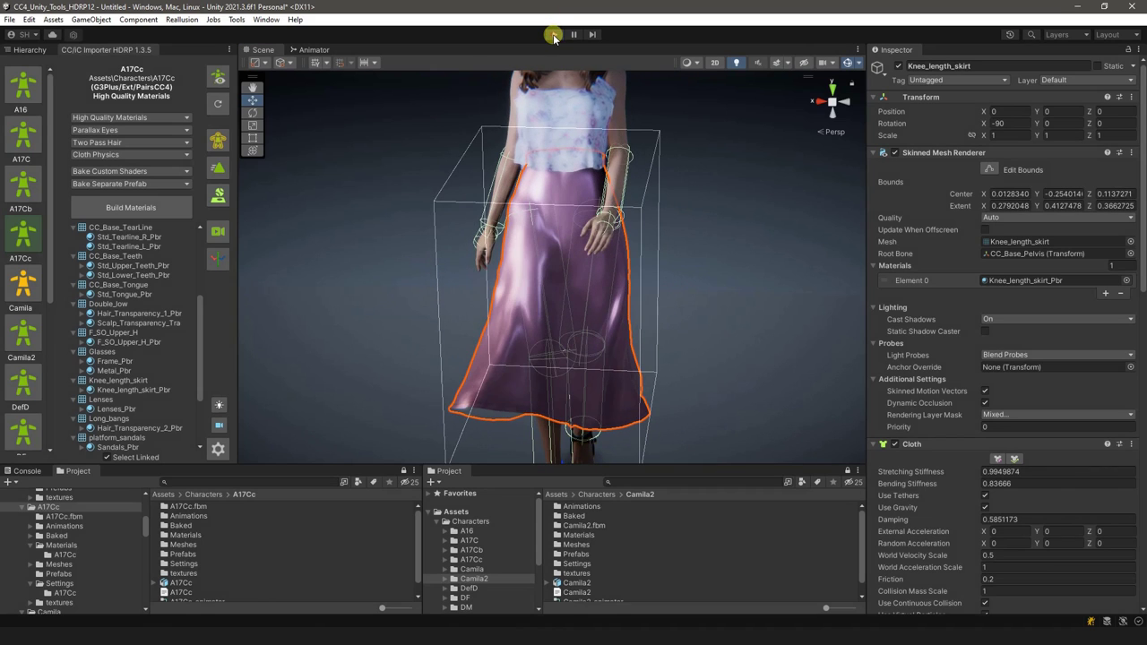
left_click_drag(619, 173, 674, 244, "alt")
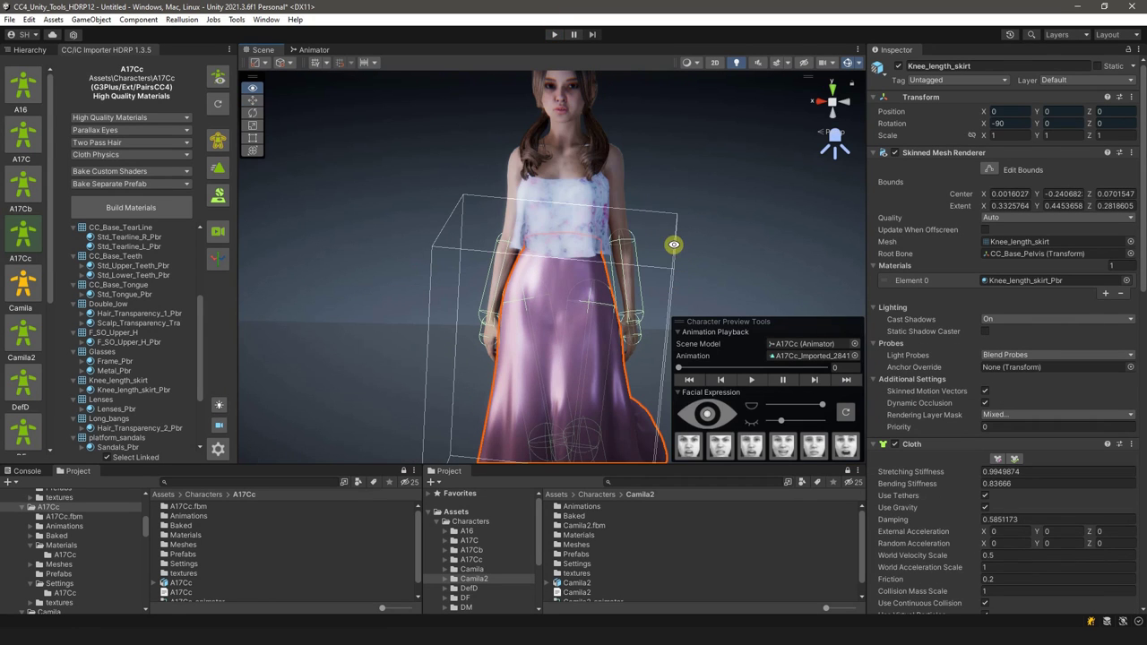
left_click(537, 208)
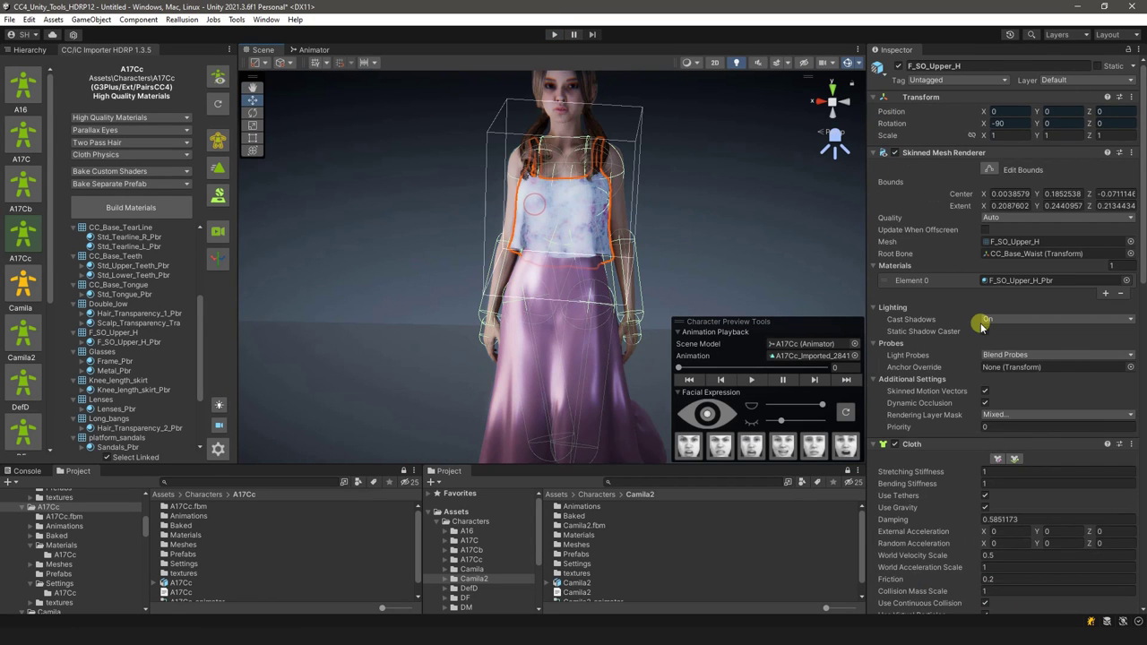
scroll(981, 327, "down", 3)
scroll(994, 327, "down", 3)
scroll(1012, 327, "down", 2)
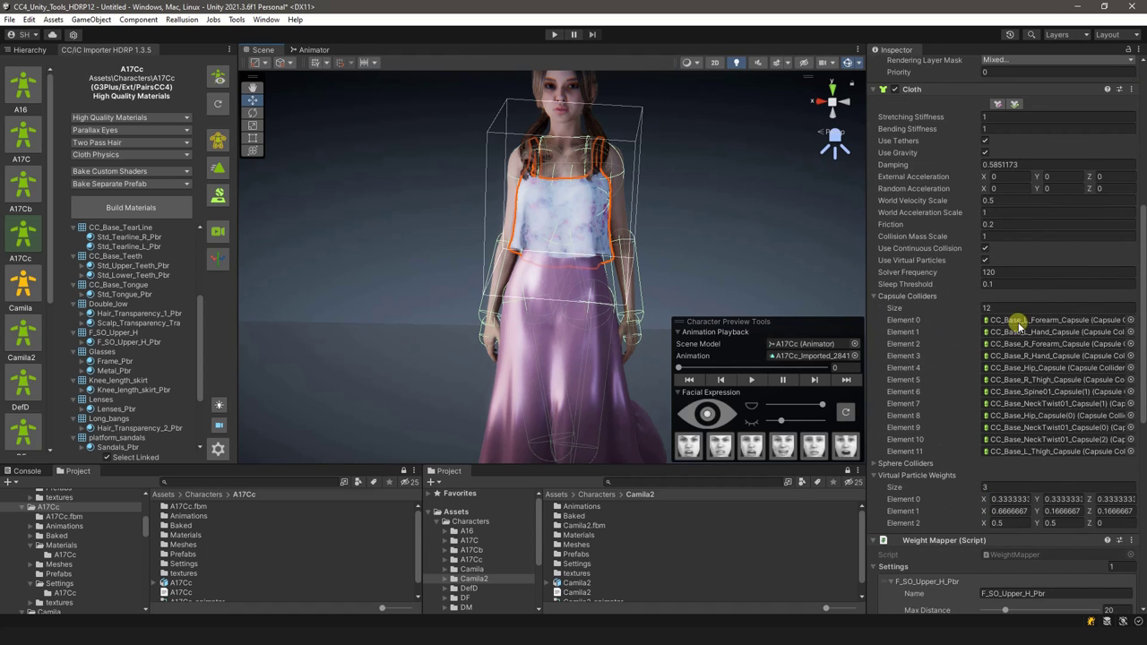
Delete the forearm, hand, spine and neck capsule collider entries
key("Delete")
key("Delete")
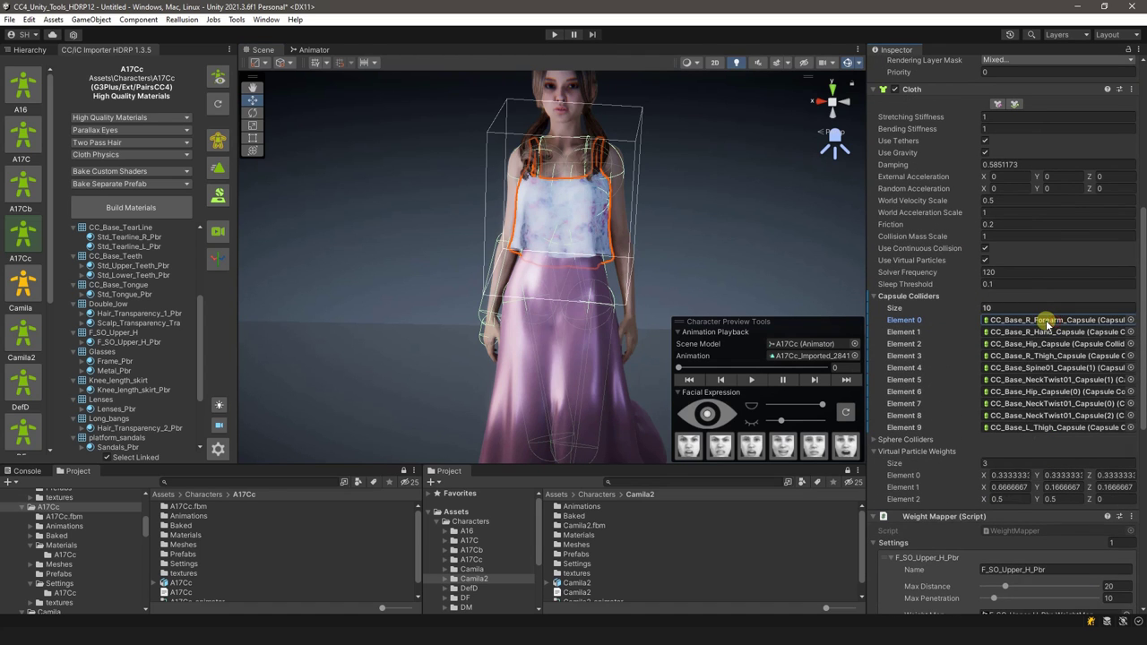
key("Delete")
key("Delete")
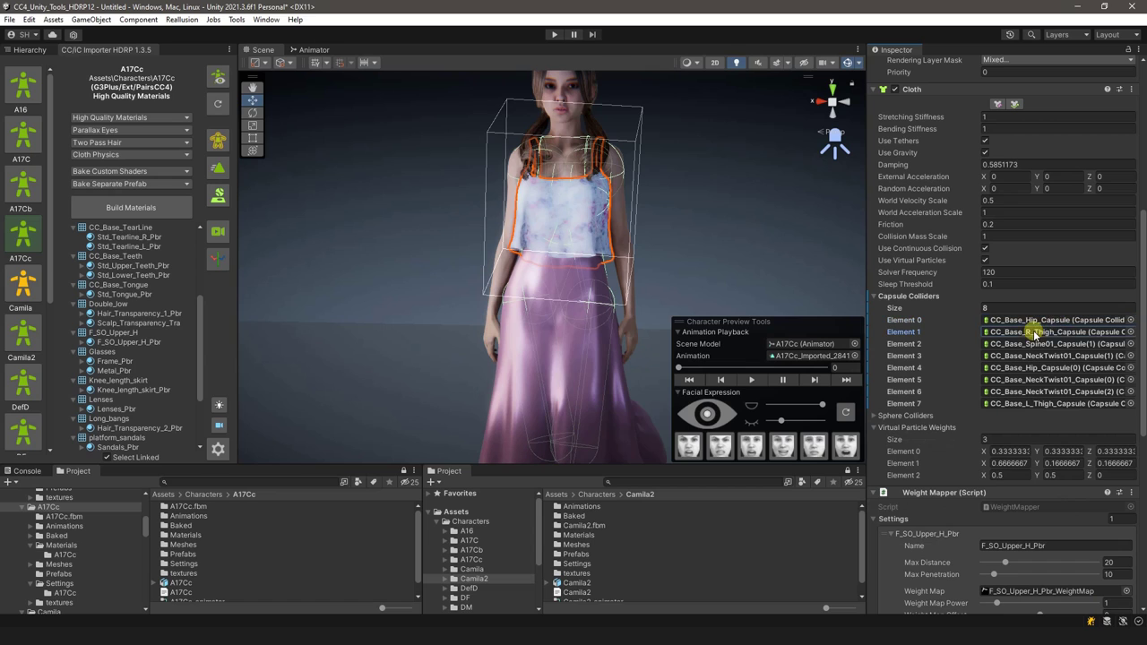
key("Delete")
key("Delete")
key("Delete")
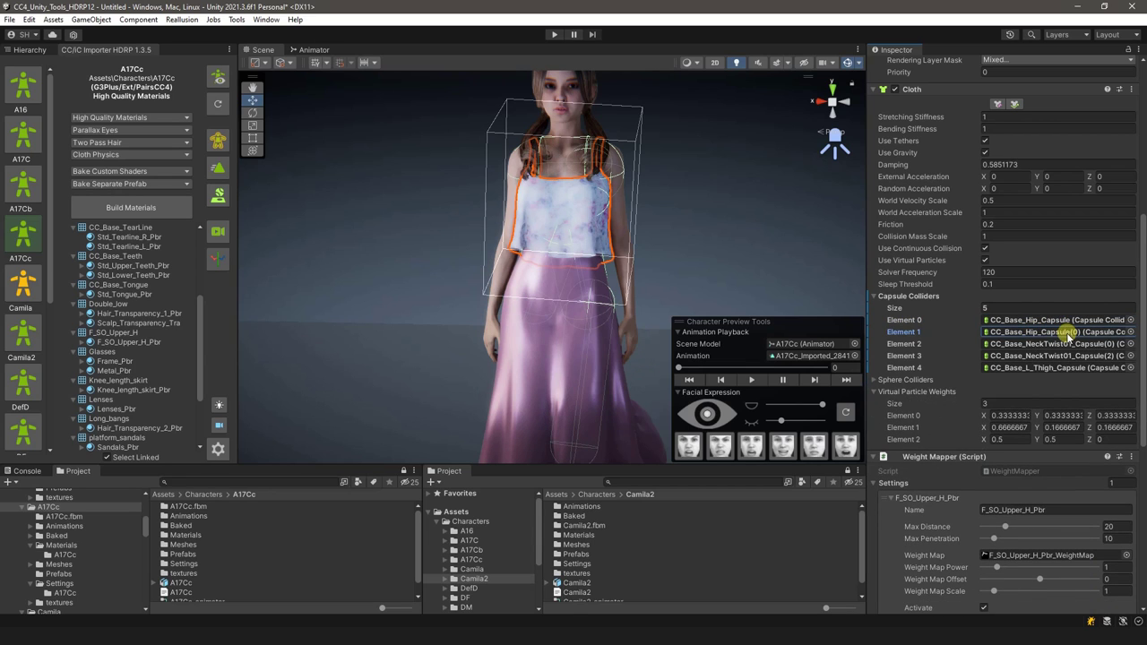
key("Delete")
key("Delete")
key("Delete")
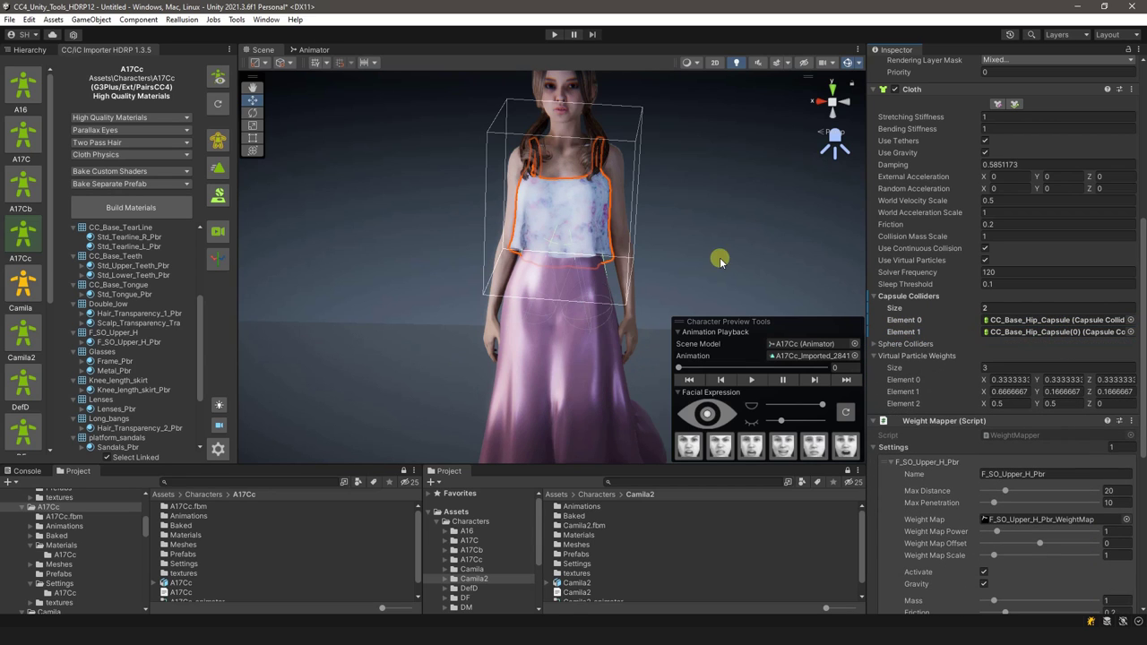
Select the knee-length skirt, frame it with F, and scroll to its Cloth component
mouse_move(722, 250)
left_mouse_down("alt")
mouse_move(576, 281)
mouse_move(606, 247)
left_mouse_up("alt")
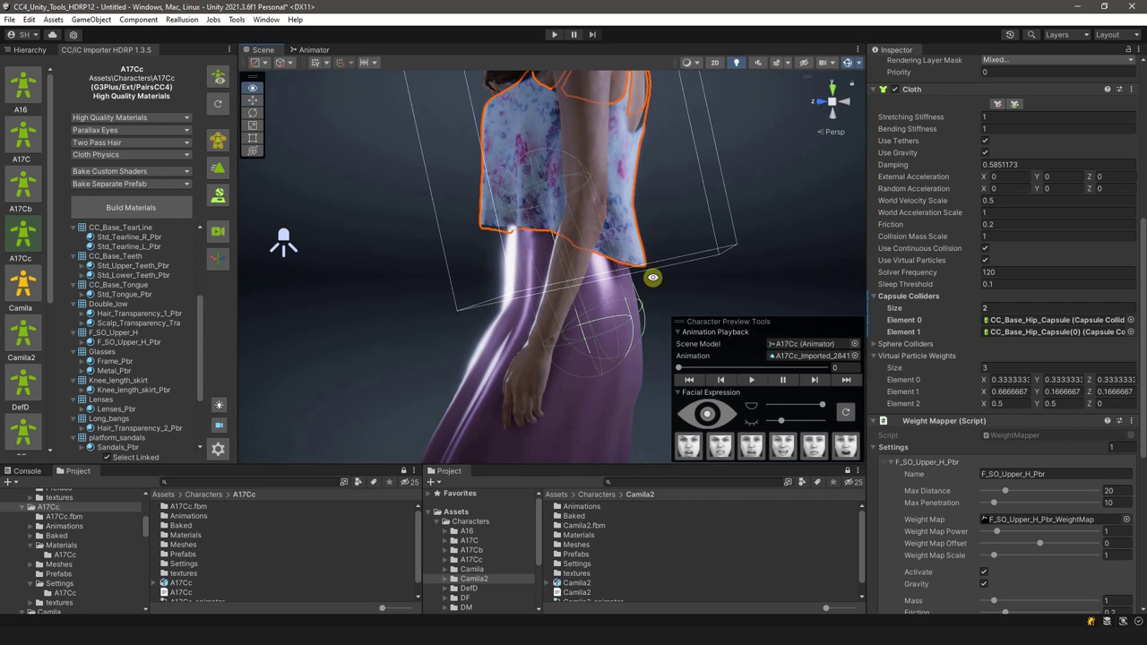
left_click_drag(653, 277, 733, 267, "alt")
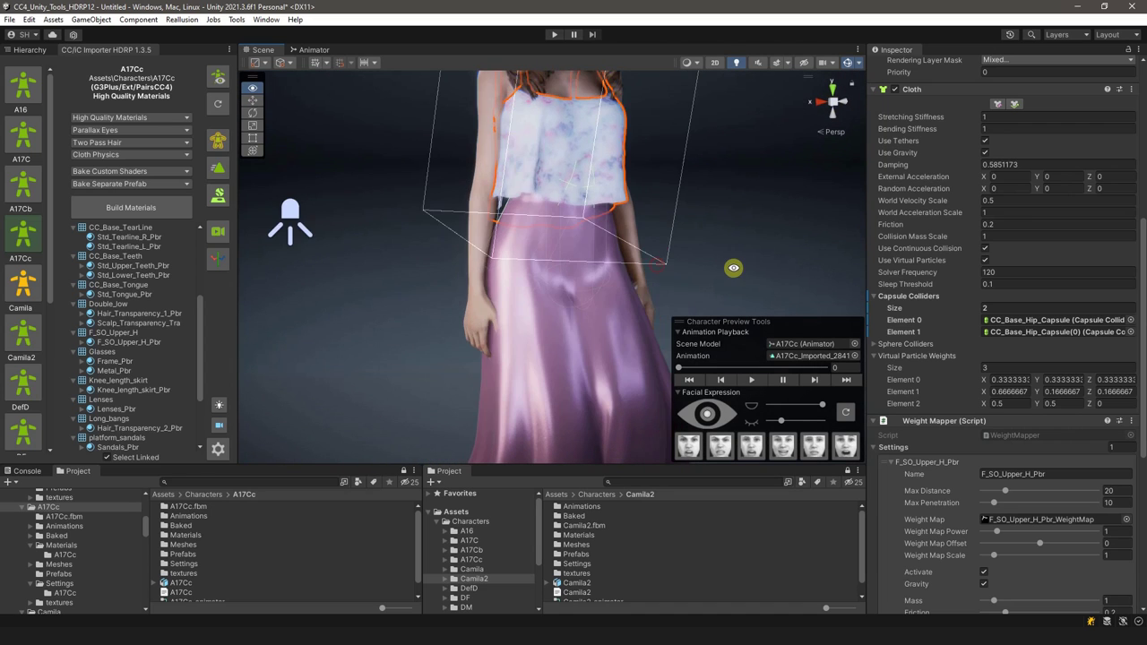
right_click_drag(725, 236, 630, 250, "alt")
left_click(606, 321)
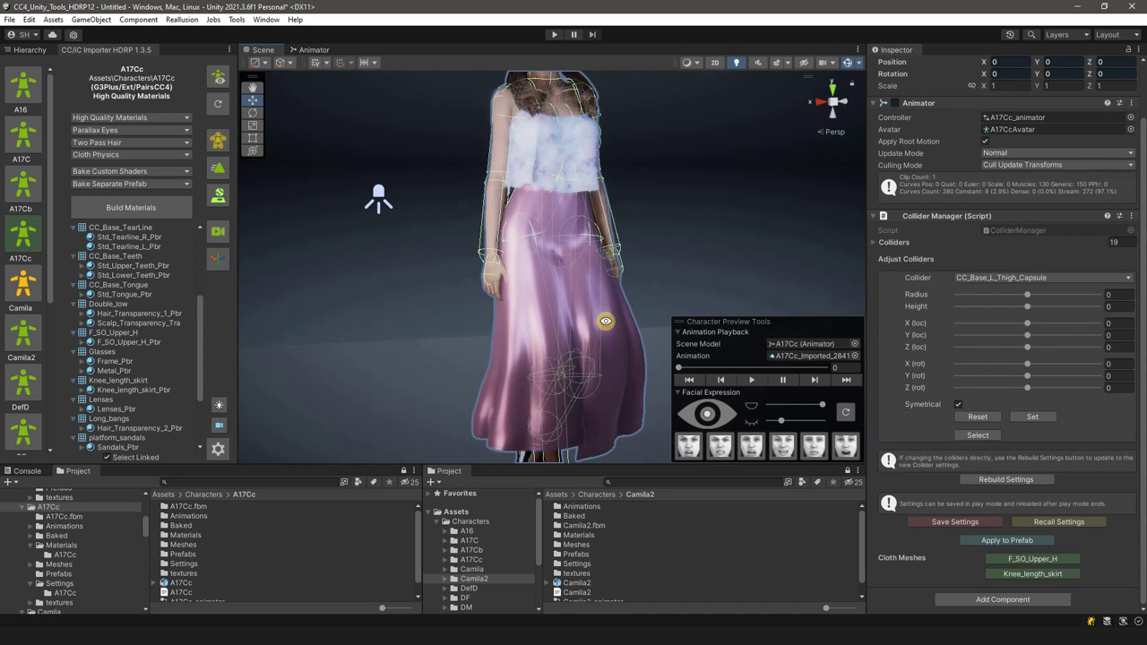
left_click(607, 320)
key("f")
scroll(945, 315, "down", 5)
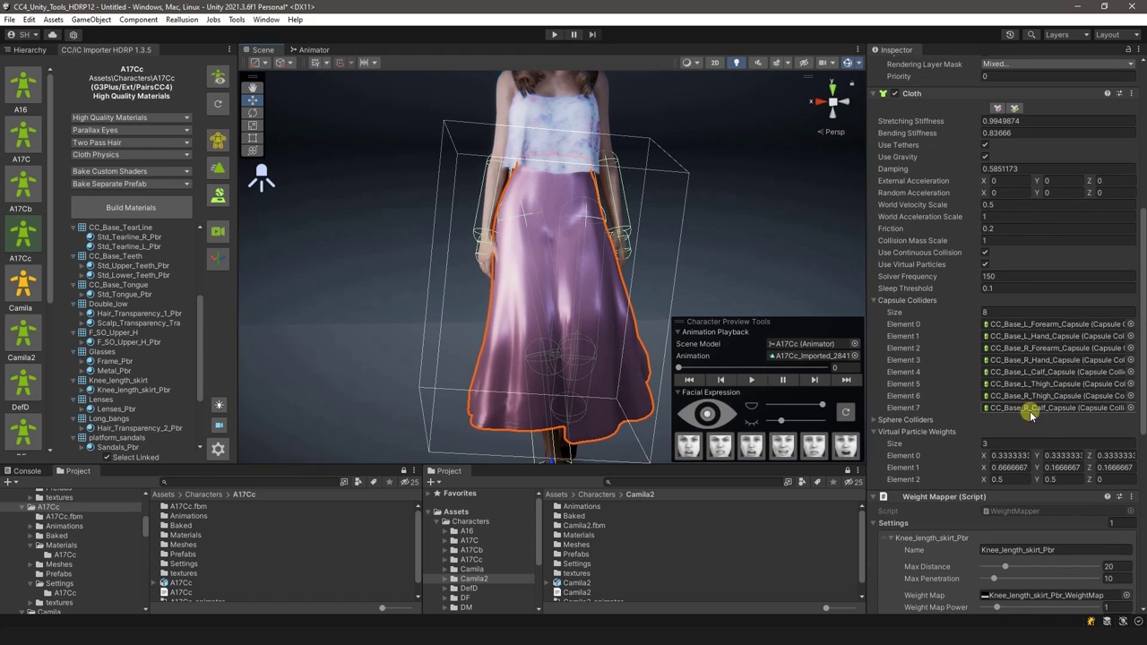
Turn the character to face the camera and apply the skirt's cloth setup to the prefab
left_click_drag(685, 251, 579, 215, "alt")
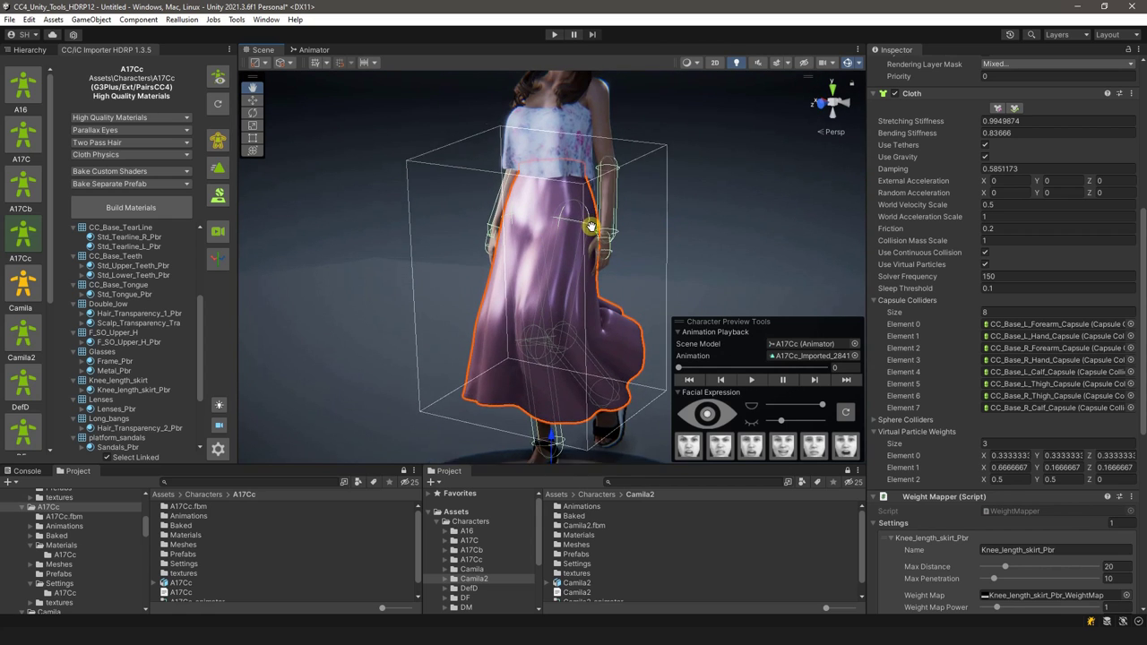
middle_click_drag(579, 215, 583, 295)
left_click_drag(535, 301, 702, 291, "alt")
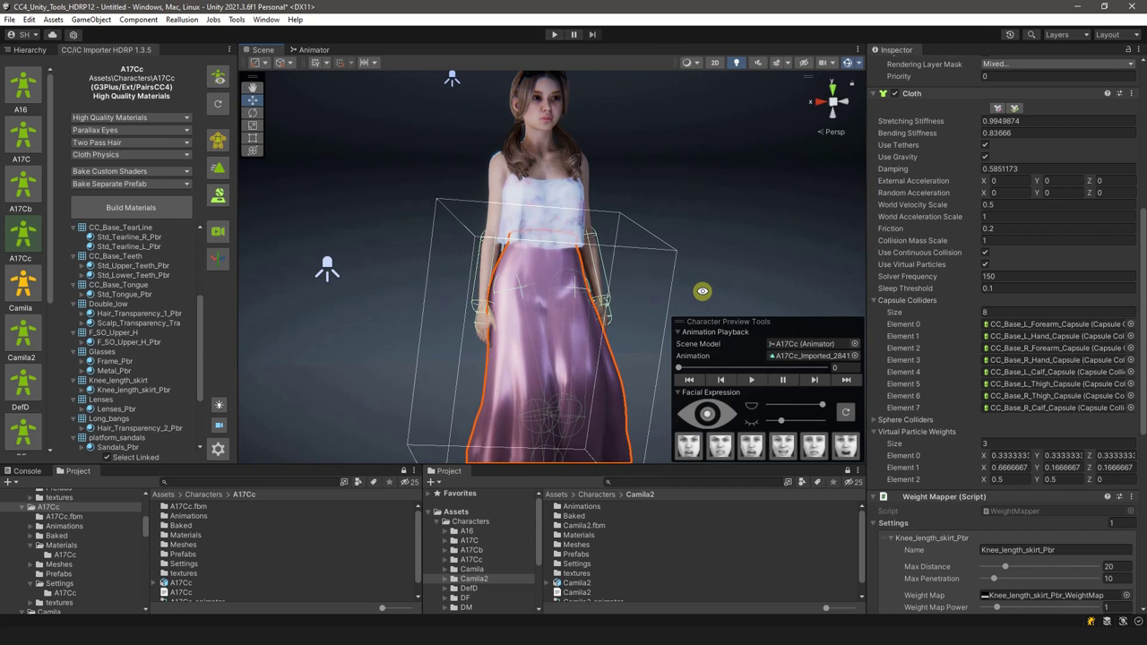
scroll(888, 439, "down", 3)
scroll(941, 458, "down", 7)
scroll(983, 477, "down", 1)
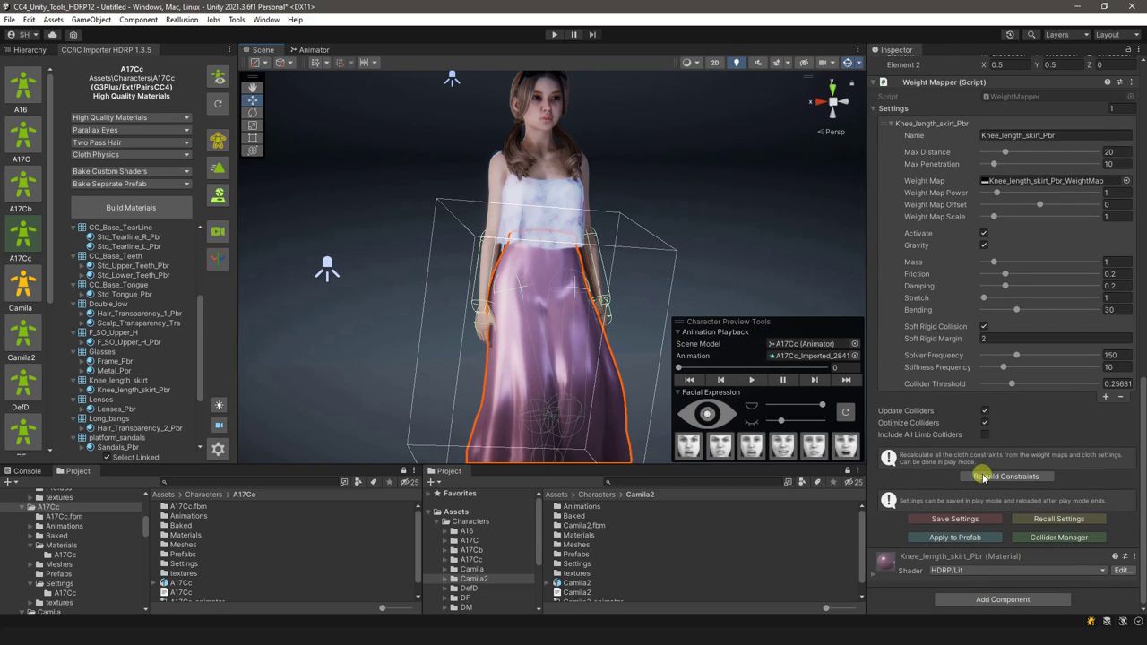
left_click(968, 541)
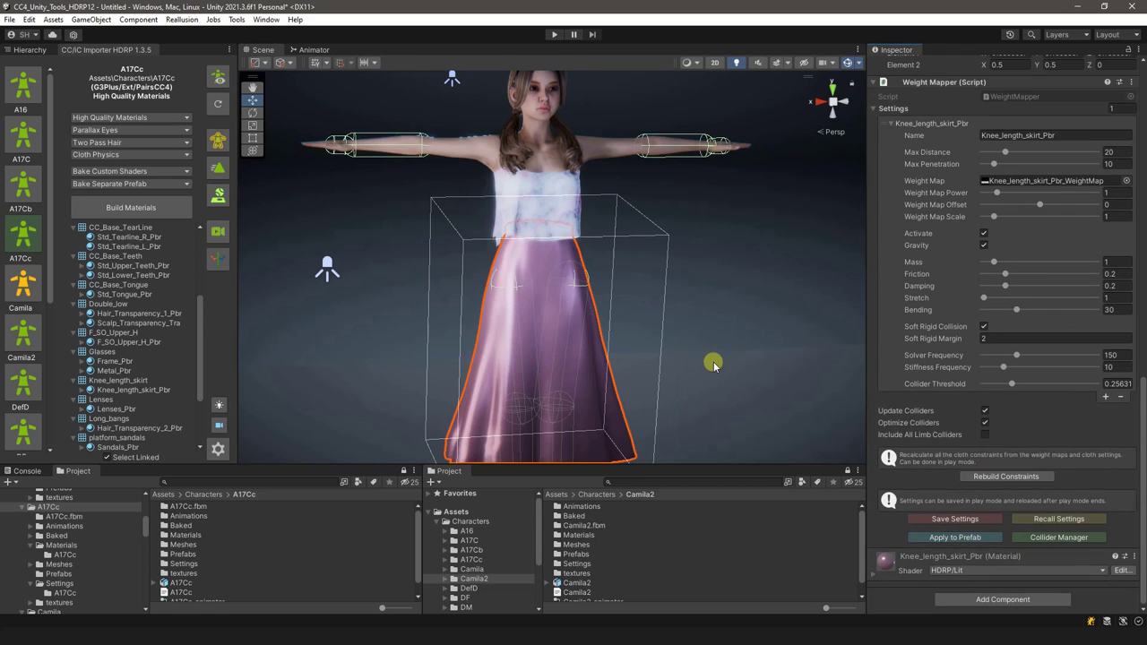
Start Play mode with the whole character framed and raise the skirt's Max Distance to 38.9
scroll(686, 282, "down", 3)
middle_click_drag(640, 248, 635, 271)
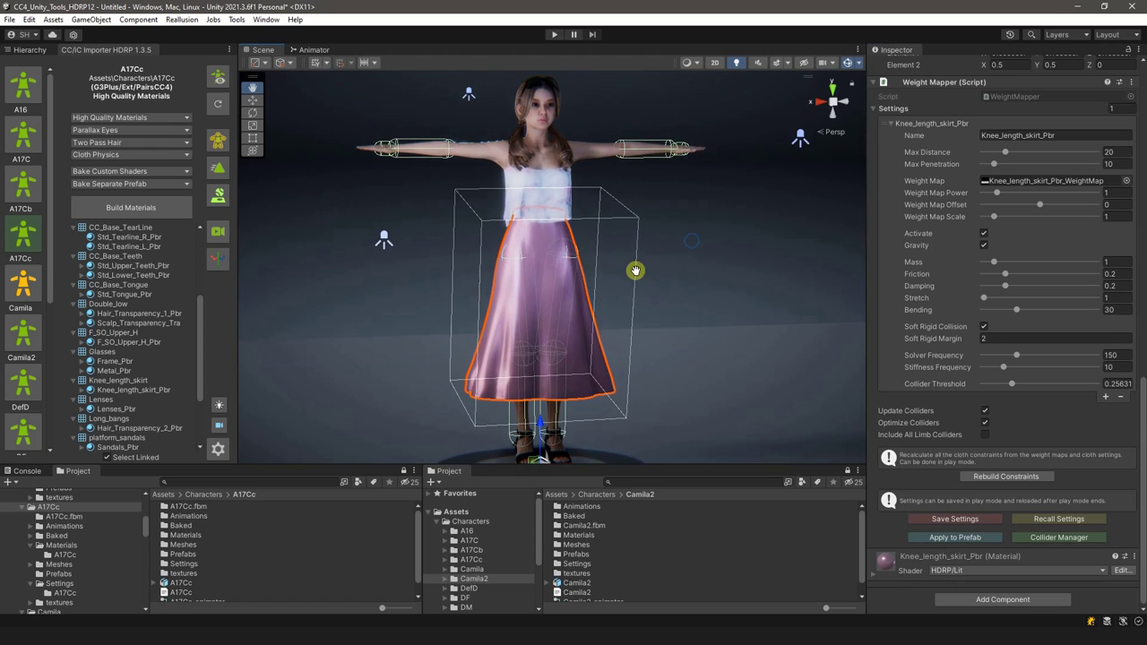
left_click(555, 34)
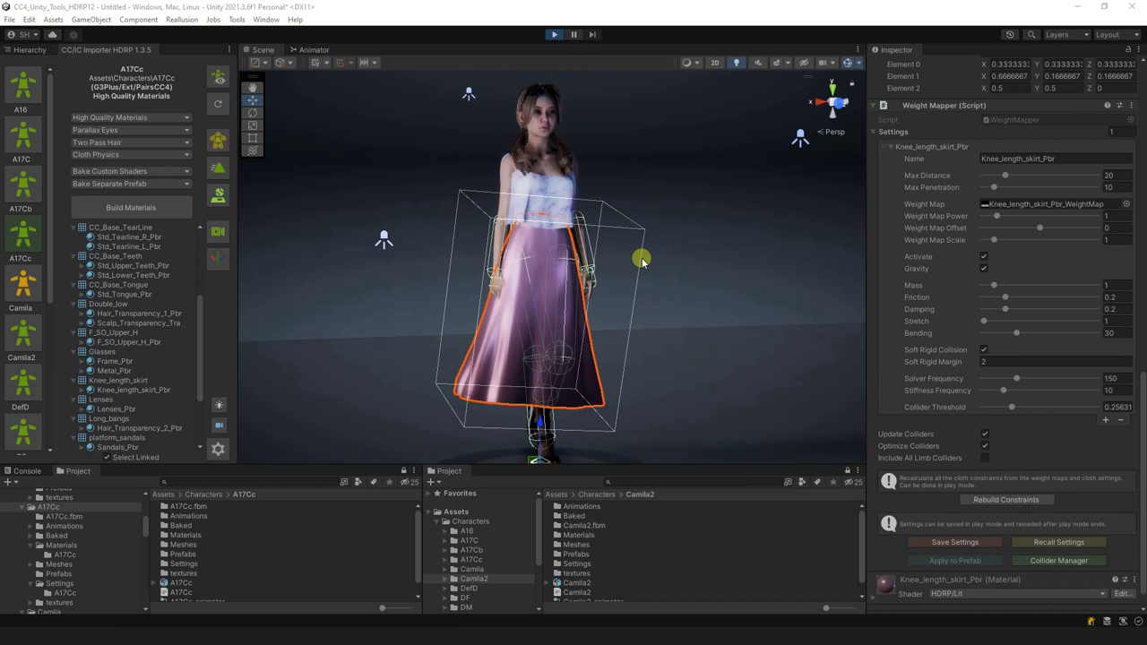
scroll(666, 308, "up", 5)
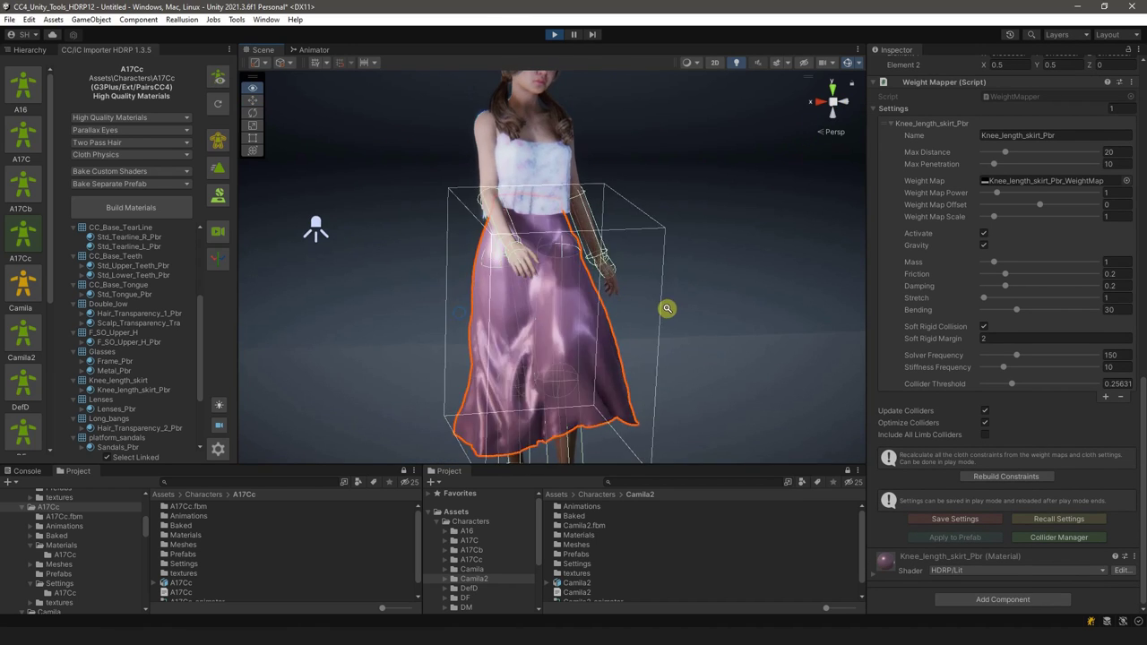
middle_click_drag(666, 308, 678, 242)
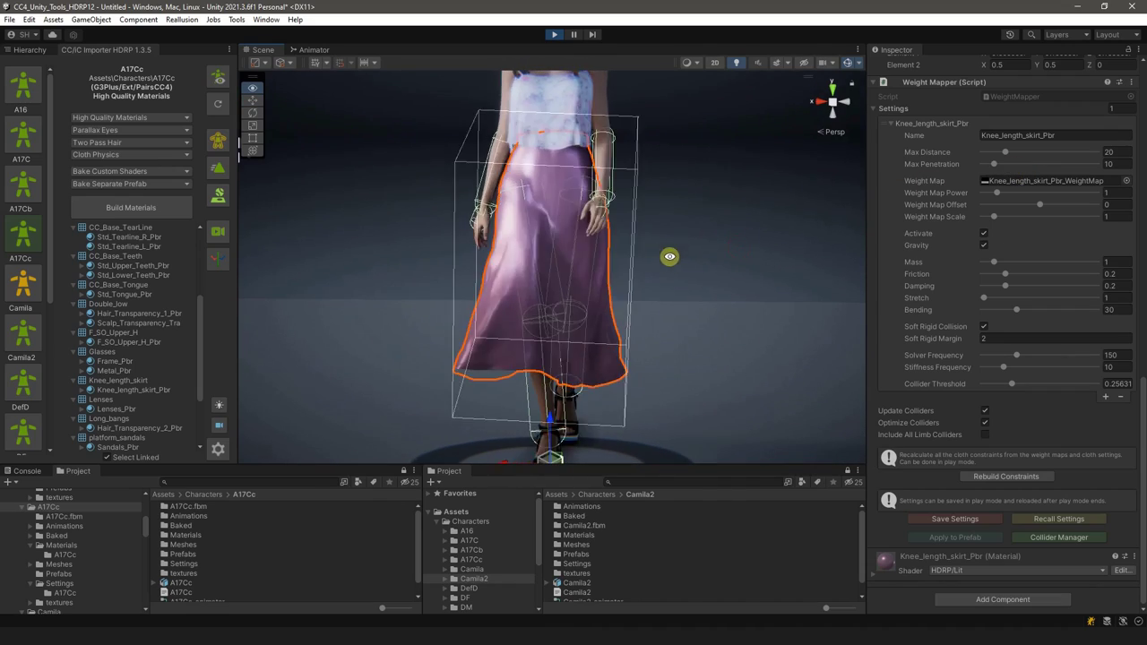
mouse_move(1006, 153)
left_mouse_down()
mouse_move(1037, 158)
mouse_move(1028, 166)
left_mouse_up()
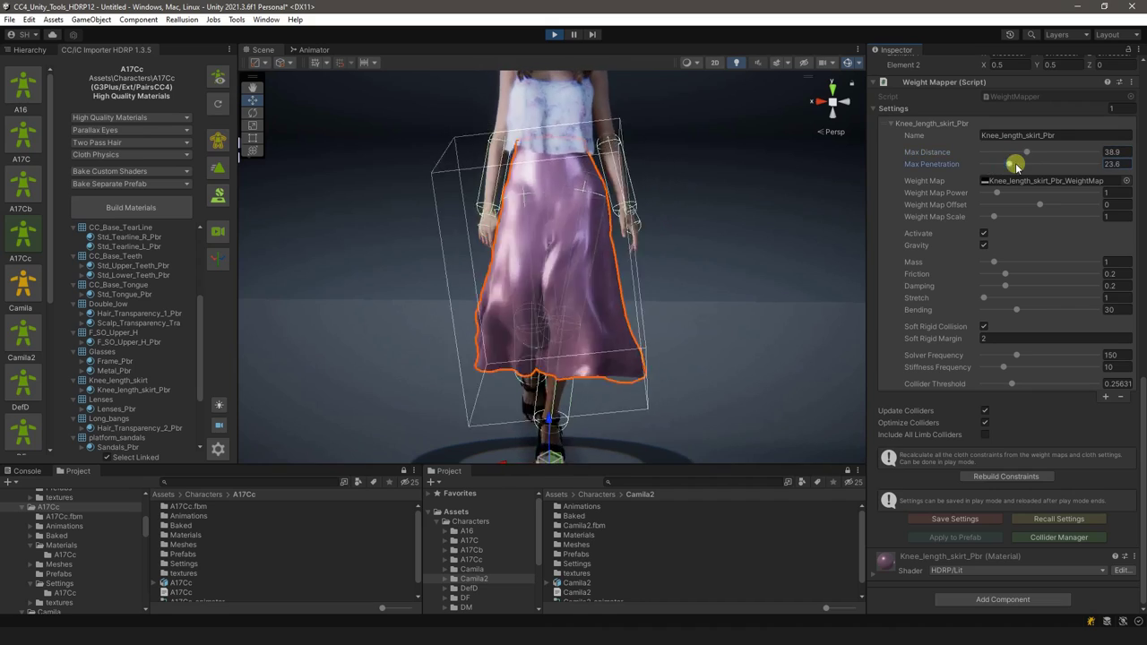
Stop the skirt's collider updates and recalculate its cloth constraints
left_click(985, 411)
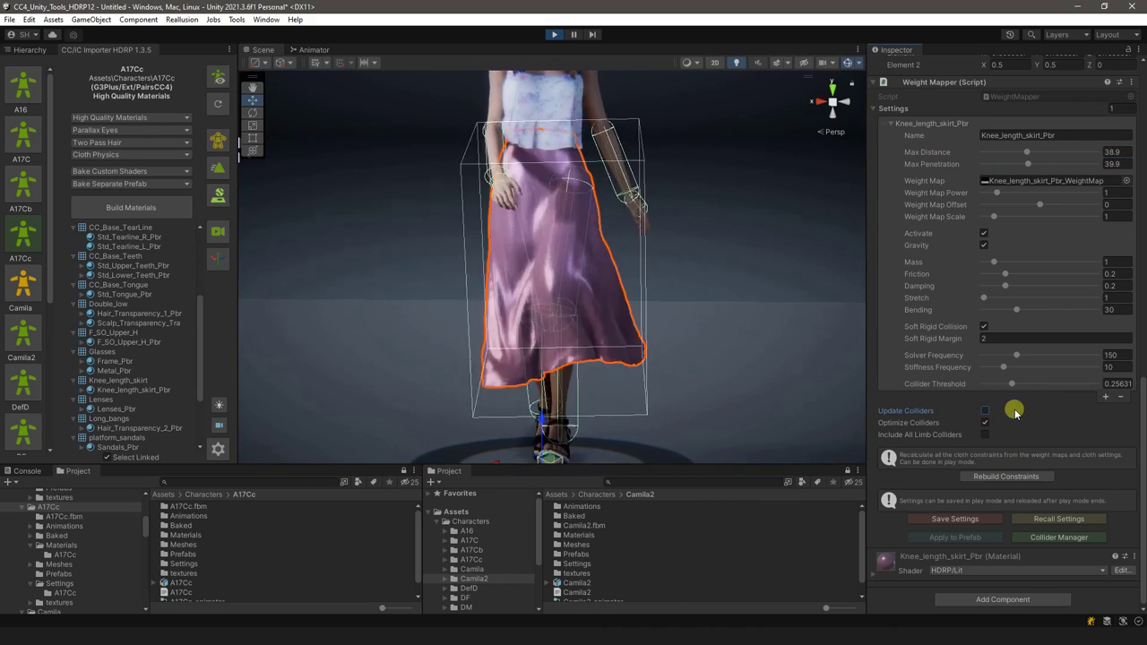
left_click(1038, 478)
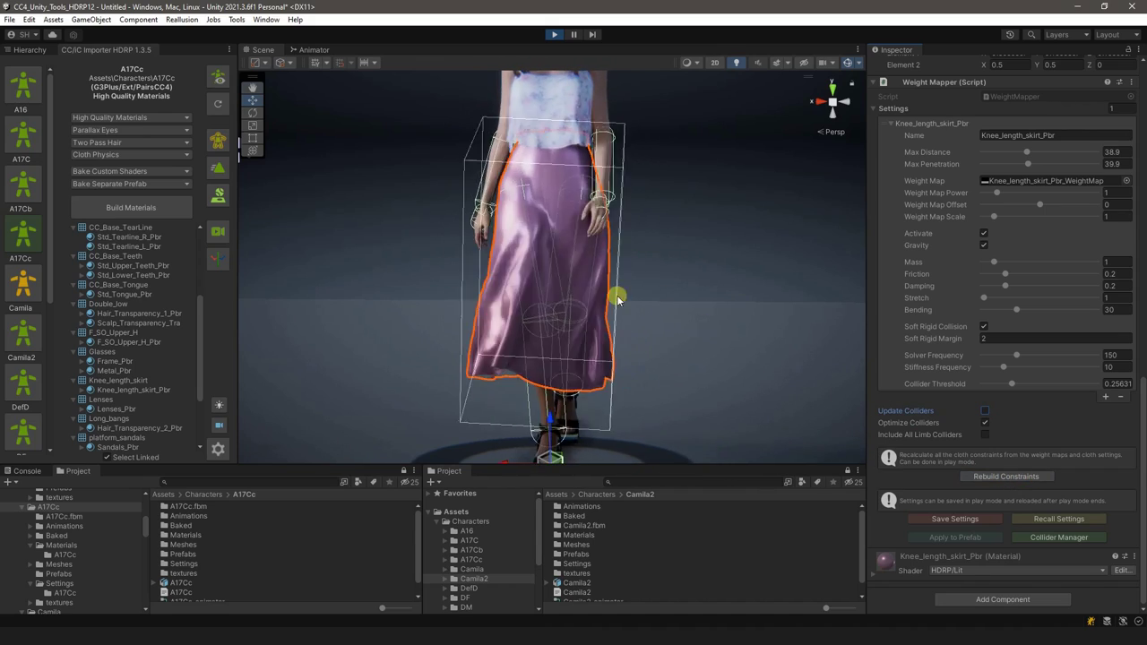
mouse_move(617, 295)
left_mouse_down("alt")
mouse_move(582, 283)
mouse_move(702, 298)
left_mouse_up("alt")
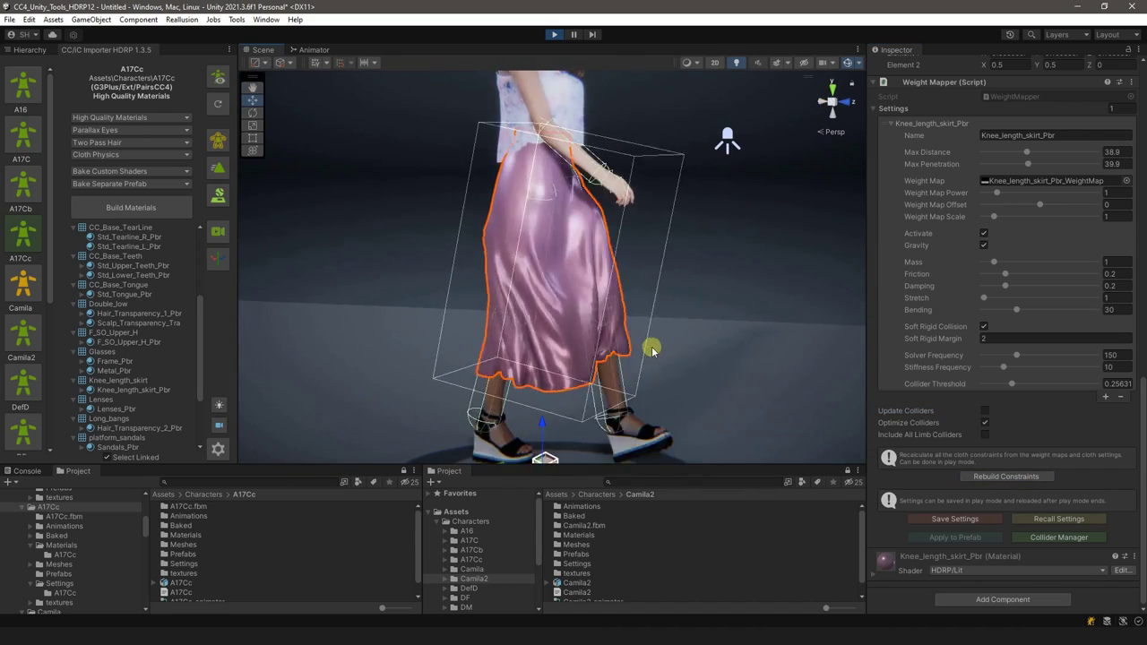
mouse_move(653, 352)
left_mouse_down("alt")
mouse_move(675, 328)
mouse_move(449, 350)
mouse_move(673, 316)
left_mouse_up("alt")
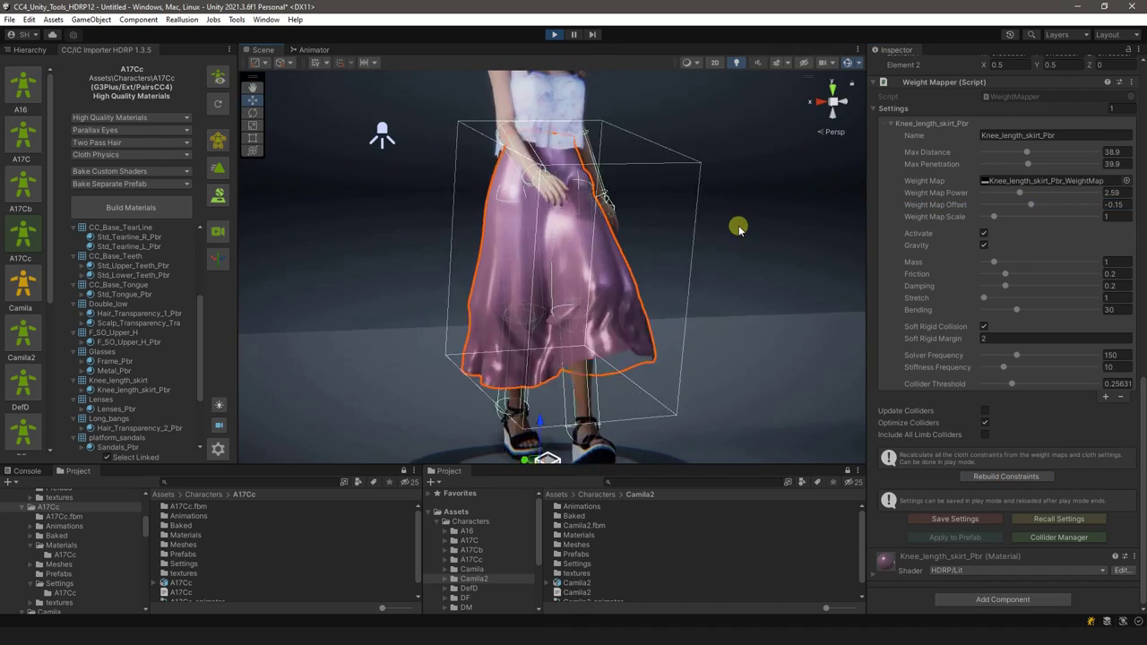
Open the character's Collider Manager and drop down its list of colliders
right_click_drag(739, 228, 595, 230)
right_click_drag(702, 231, 785, 226)
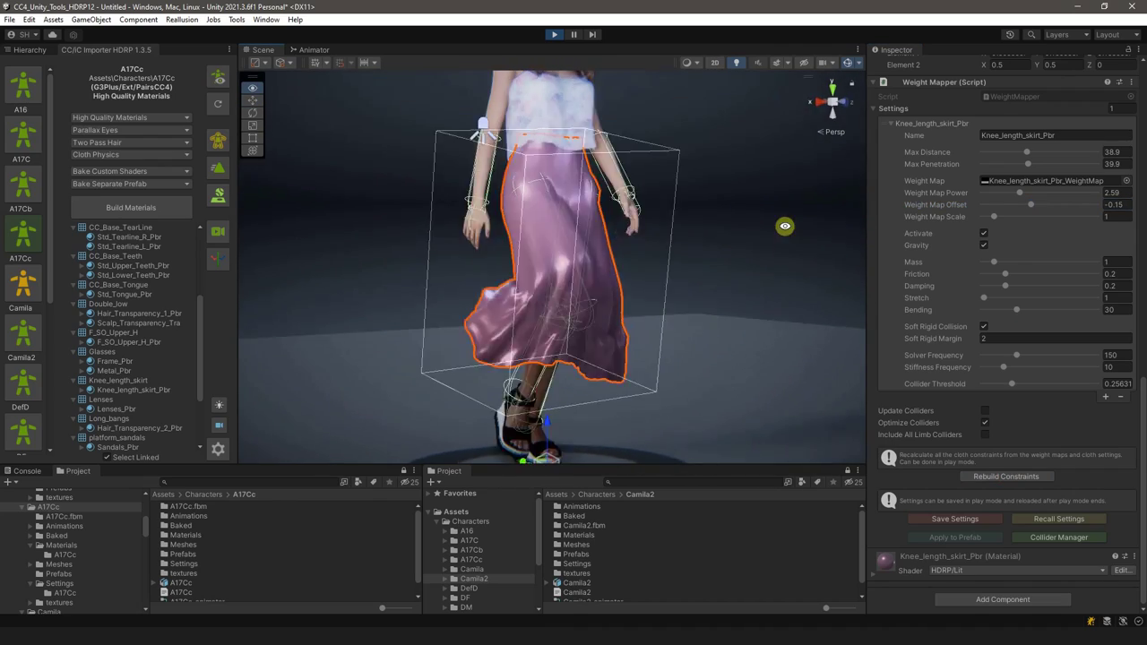
mouse_move(527, 224)
right_mouse_down()
mouse_move(738, 263)
mouse_move(546, 238)
mouse_move(654, 249)
mouse_move(397, 249)
mouse_move(724, 233)
right_mouse_up()
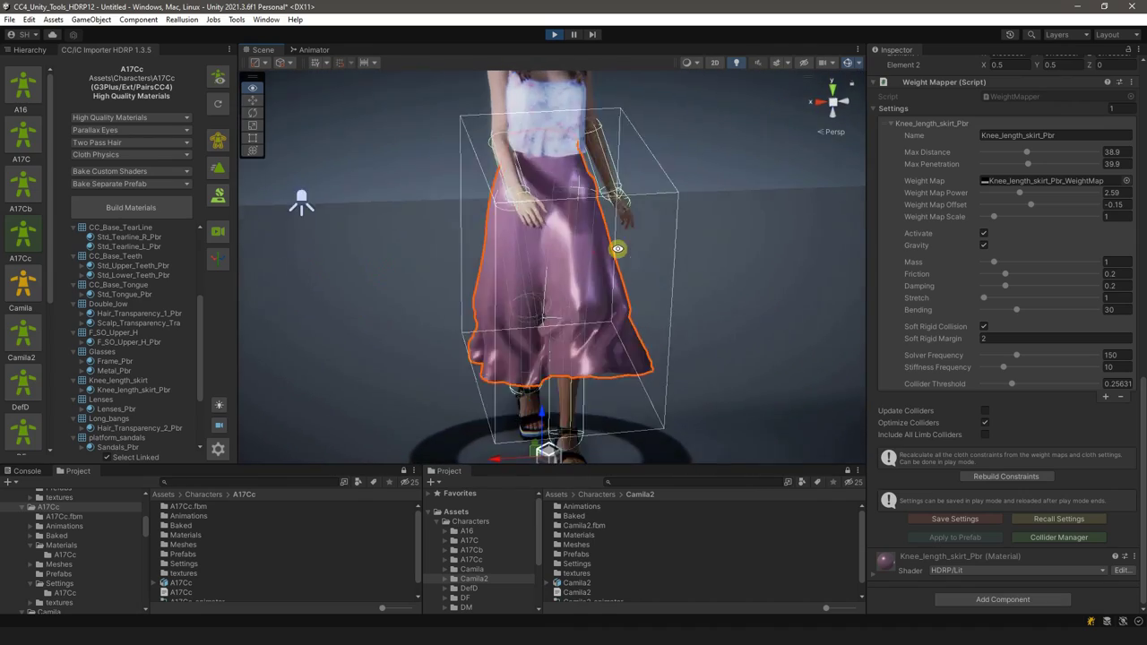
right_click_drag(618, 248, 671, 241)
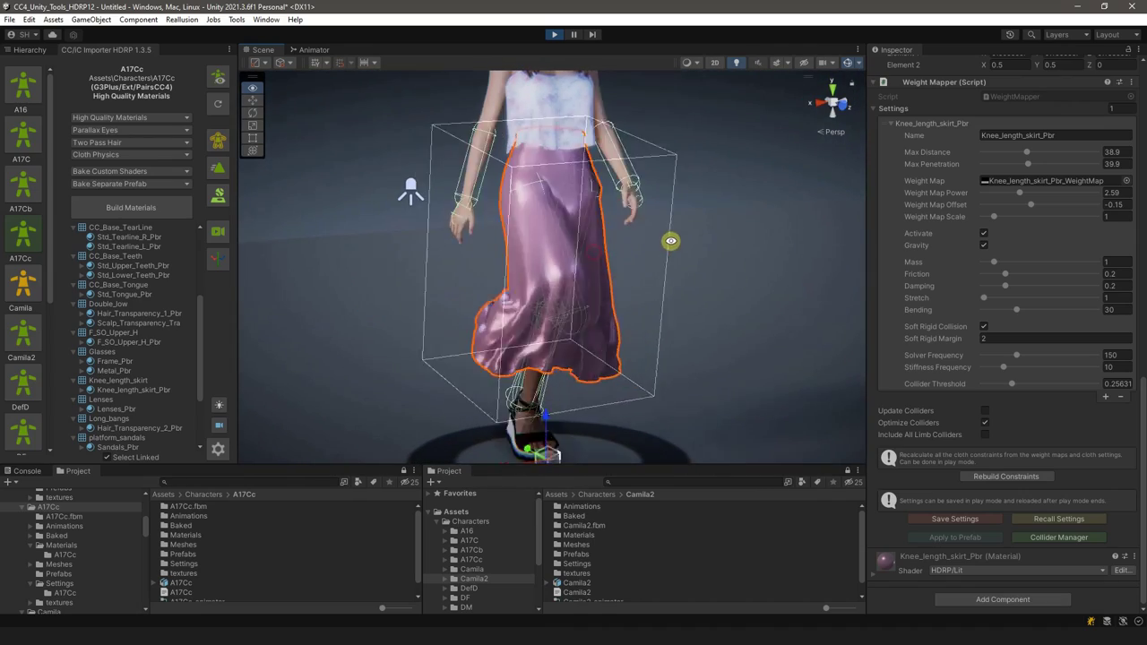
left_click(1069, 537)
left_click(993, 279)
Set CC_Base_L_Thigh_Capsule to Height -0.0532 and Z (loc) -0.0068, checking it from behind
left_click(1029, 310)
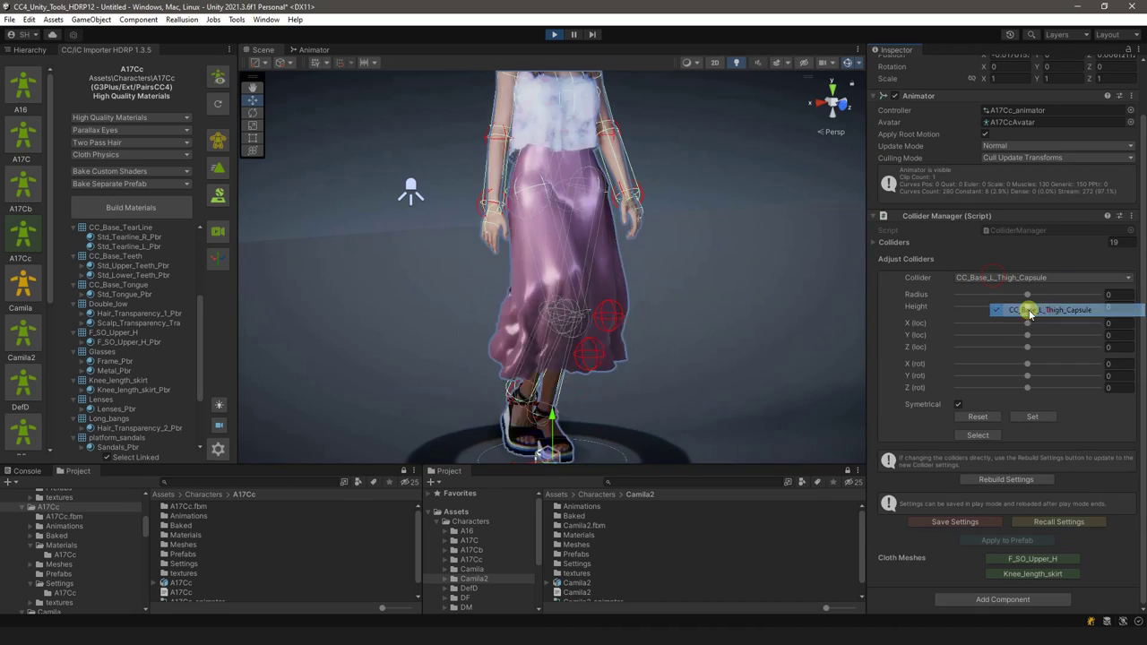
scroll(764, 269, "up", 3)
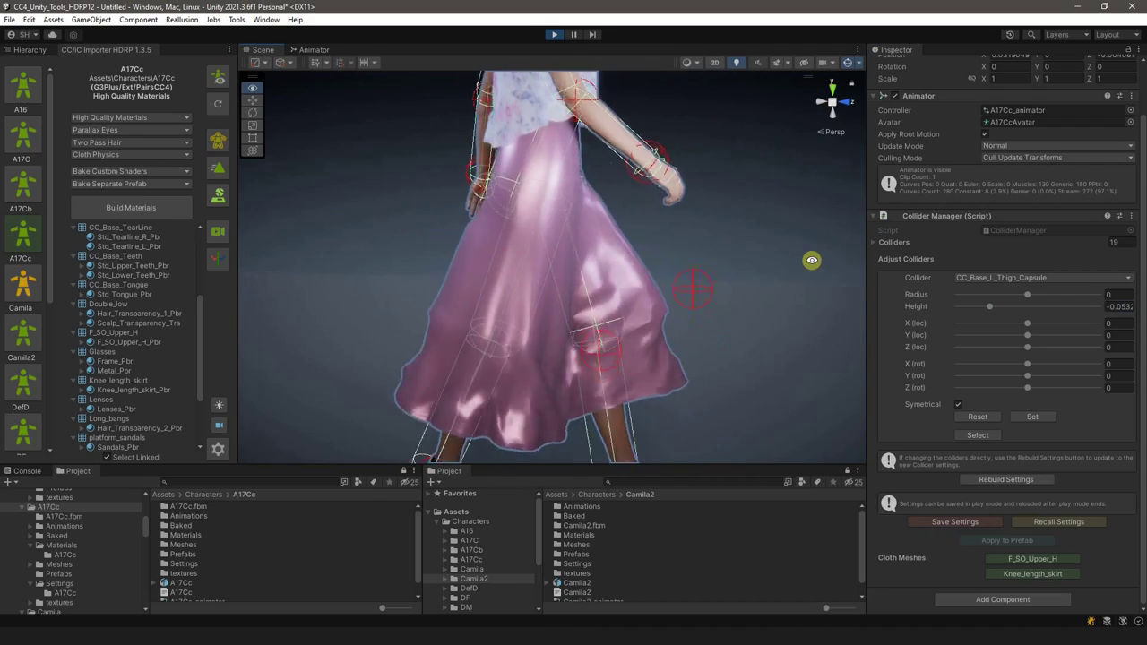
left_click_drag(1028, 355, 987, 349)
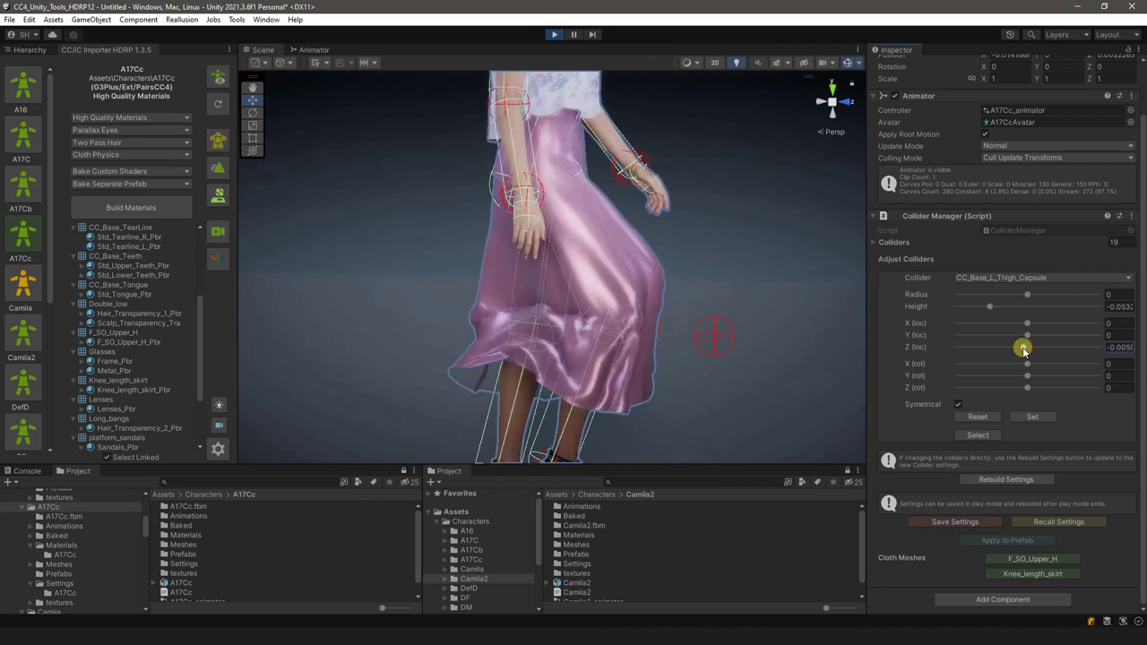
mouse_move(525, 290)
left_mouse_down("alt")
mouse_move(691, 271)
mouse_move(499, 271)
mouse_move(730, 266)
left_mouse_up("alt")
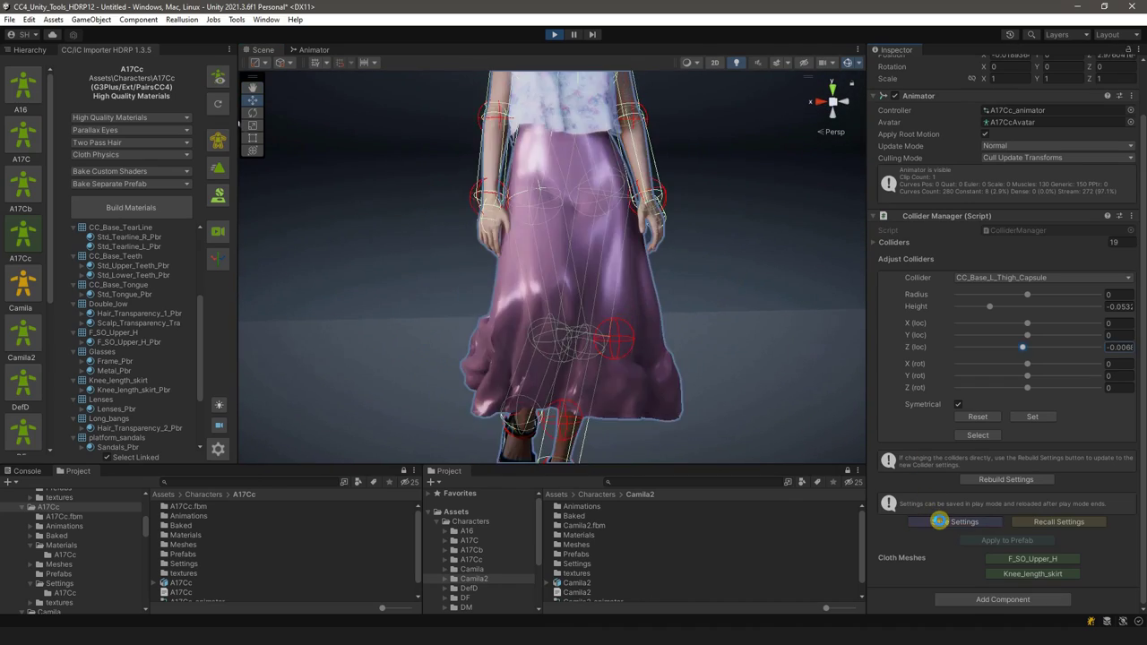
left_click_drag(702, 286, 686, 256)
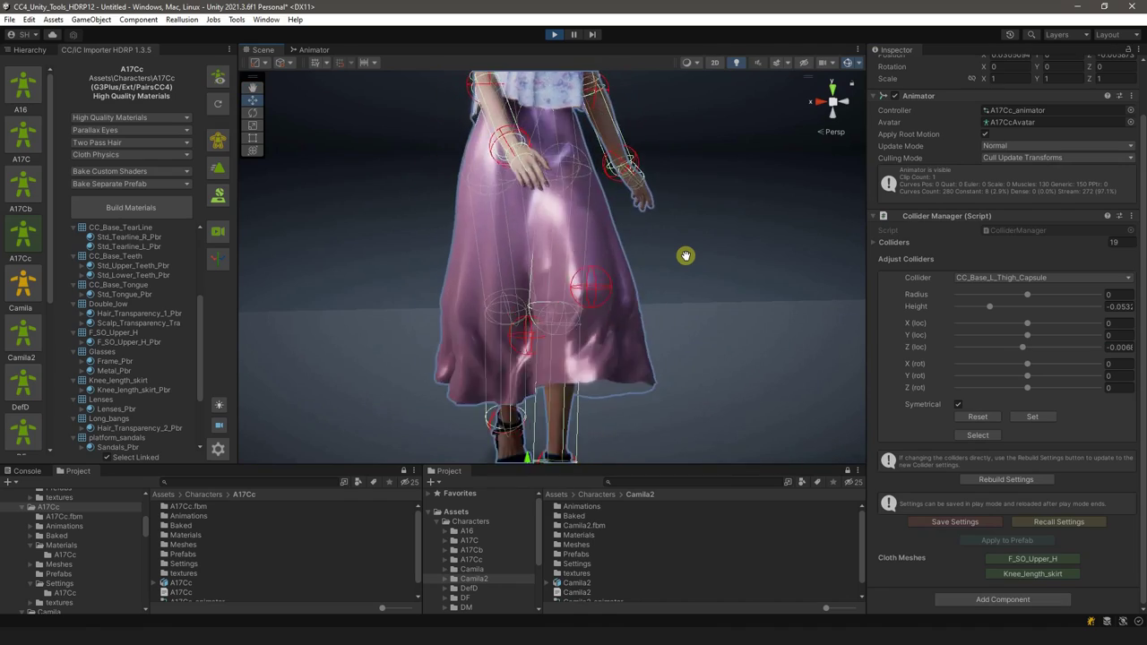
left_click_drag(685, 257, 668, 273, "alt")
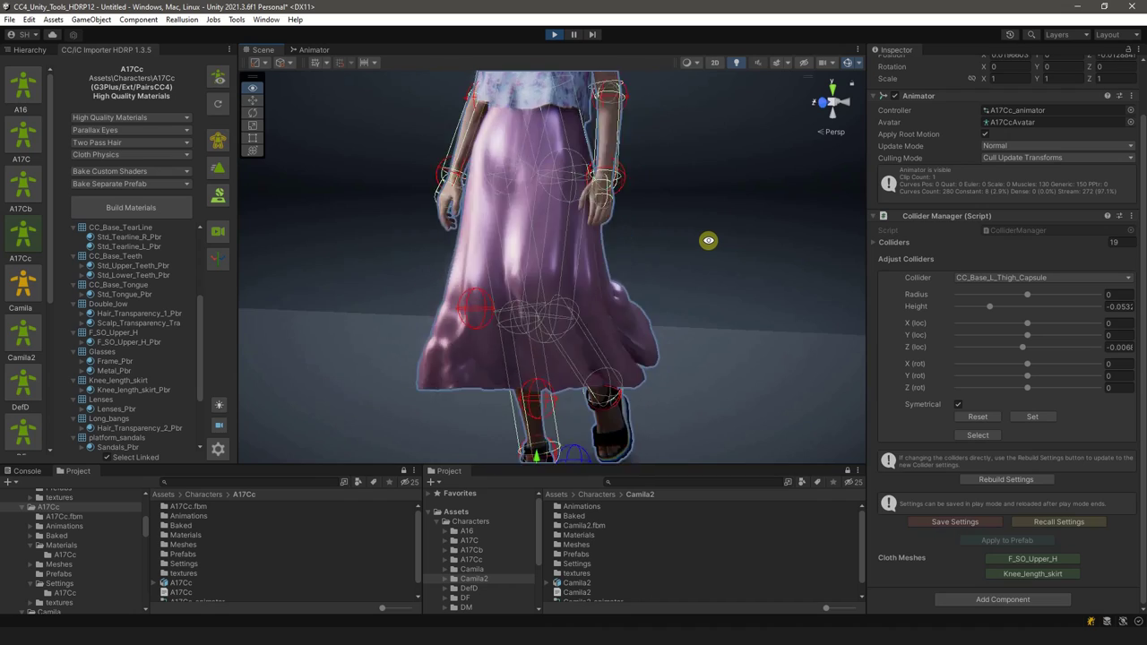
left_click_drag(708, 240, 579, 296, "alt")
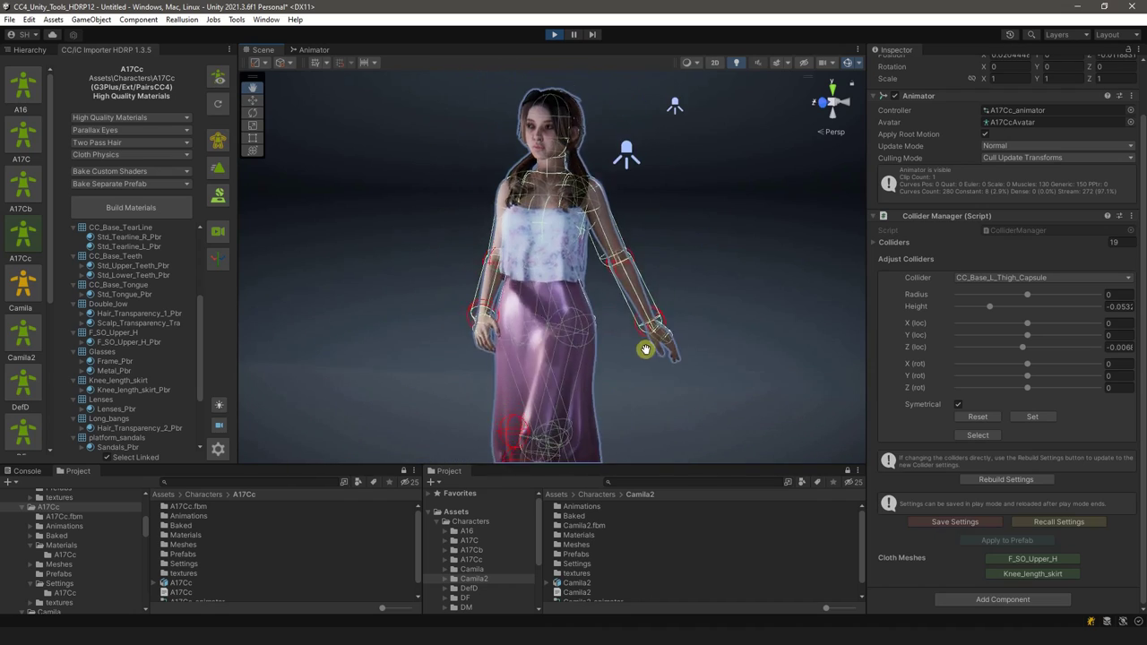
Select the F_SO_Upper_H top garment and view the character from behind
left_click(531, 265)
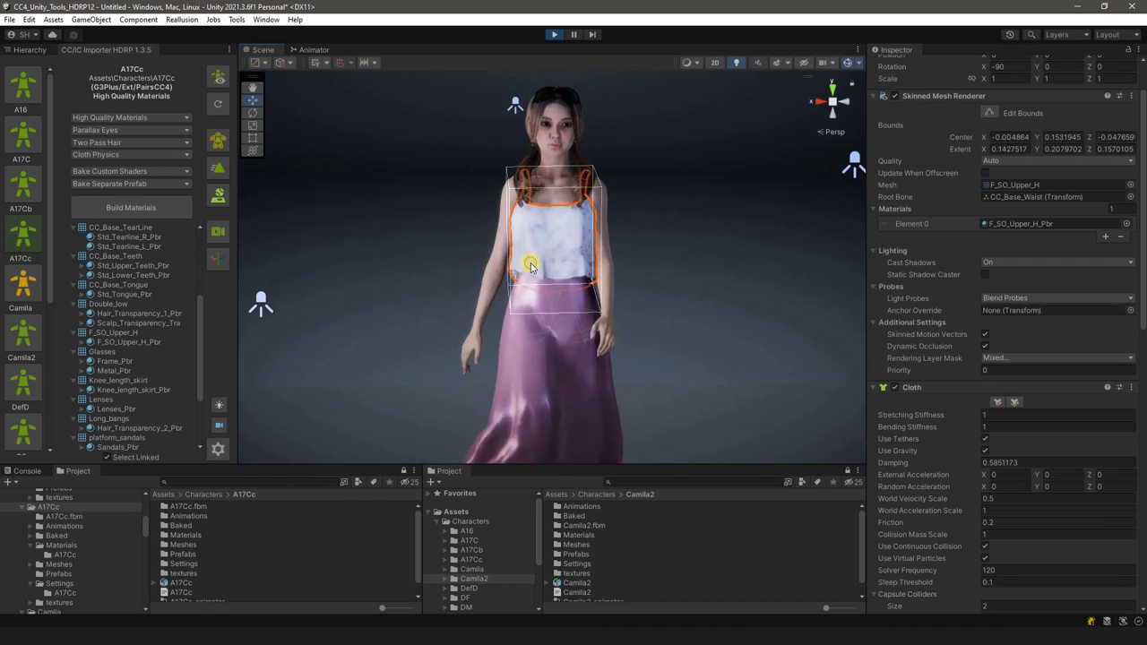
left_click_drag(557, 271, 731, 297, "alt")
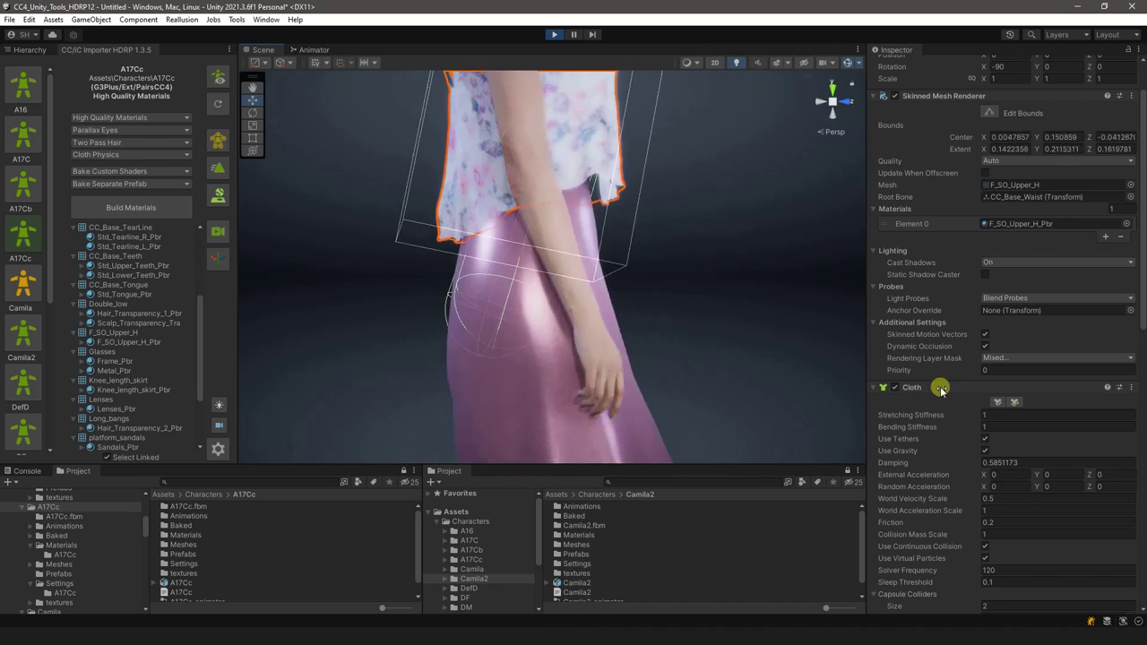
scroll(952, 400, "down", 5)
scroll(952, 400, "down", 5)
Move CC_Base_Hip_Capsule back to Z (loc) about -0.0354 and save the collider settings
left_click(1049, 527)
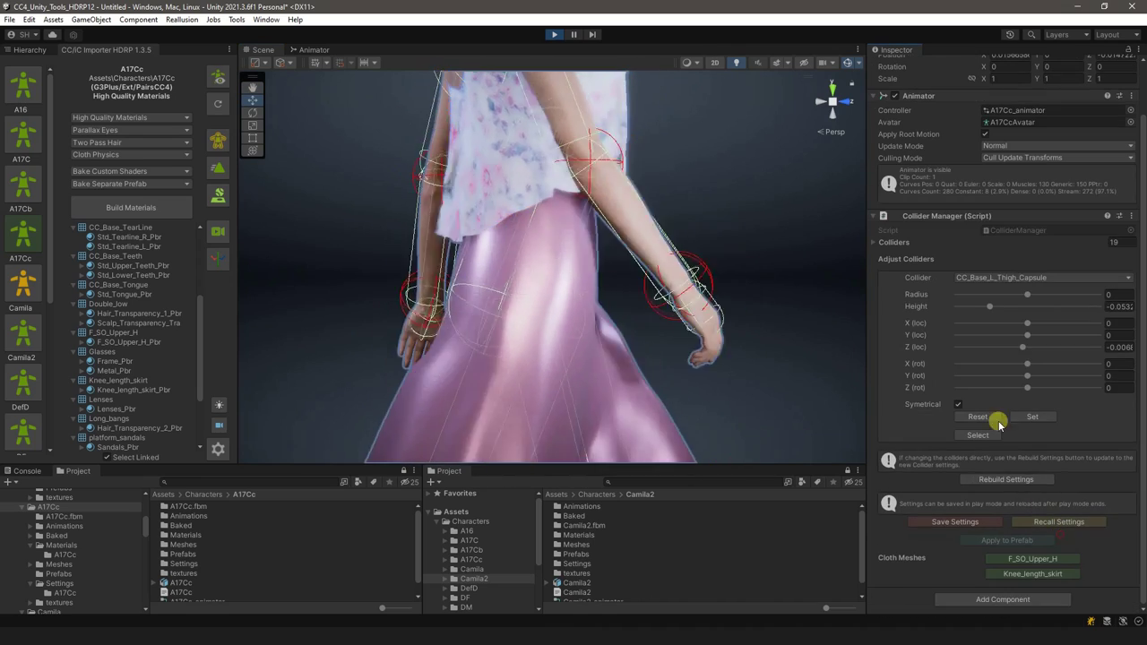
left_click(1008, 279)
left_click(1044, 284)
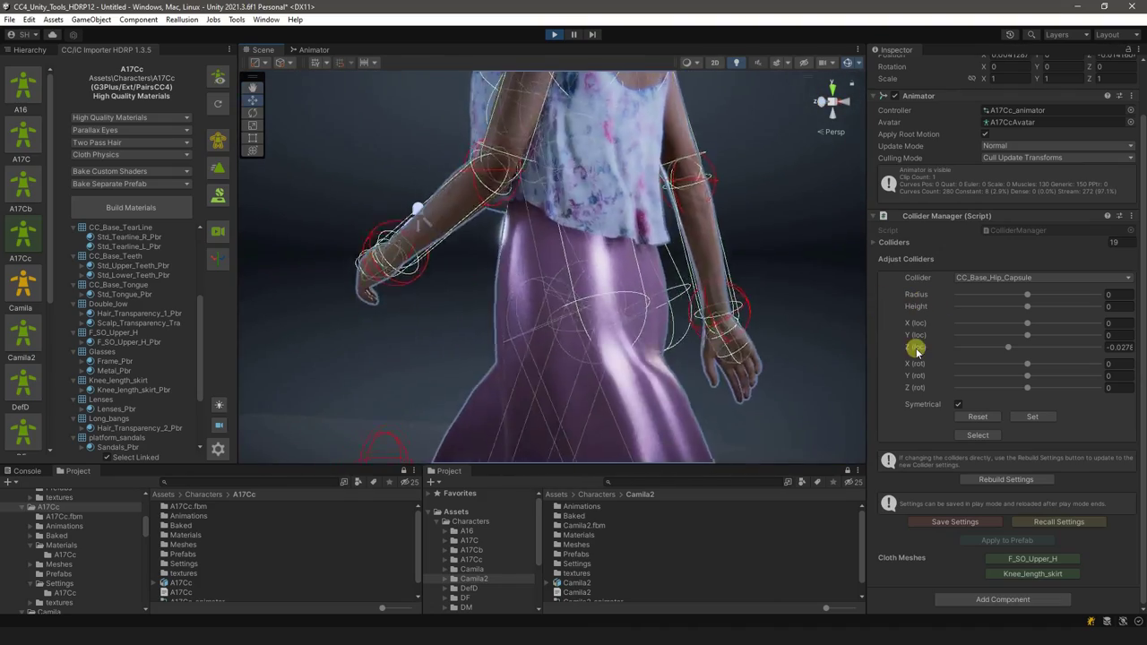
mouse_move(1015, 354)
left_mouse_down()
mouse_move(987, 356)
mouse_move(1005, 360)
left_mouse_up()
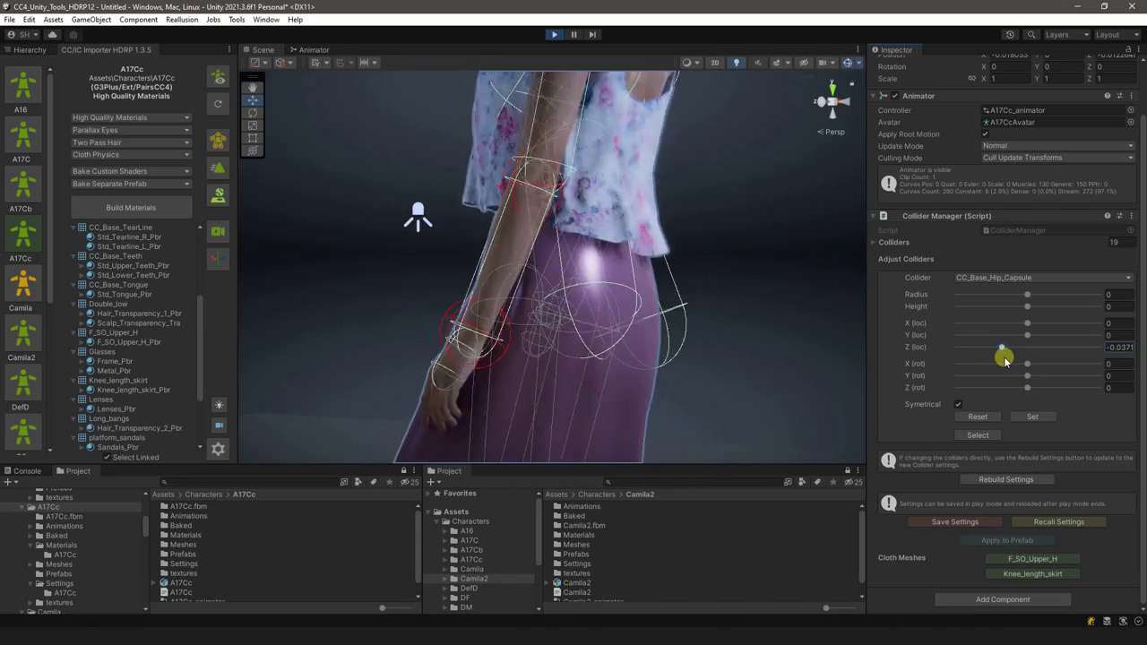
left_click_drag(546, 328, 705, 328, "alt")
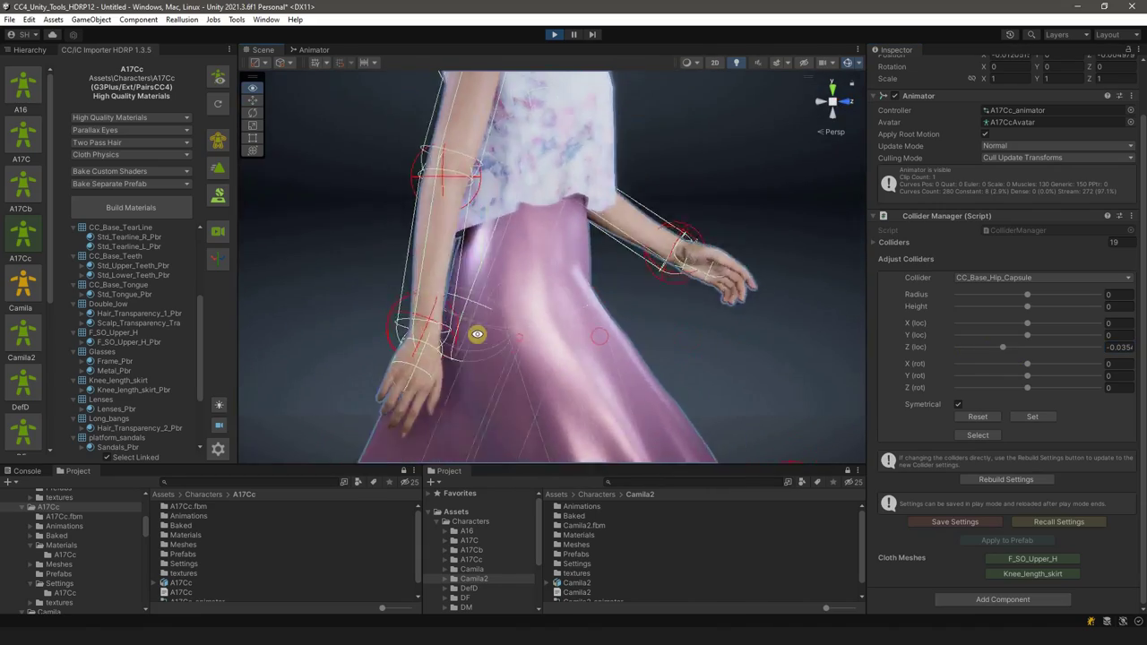
left_click(958, 523)
Select the skirt in the Scene view instead of the ground
mouse_move(743, 315)
left_mouse_down("alt")
mouse_move(445, 343)
mouse_move(605, 397)
left_mouse_up("alt")
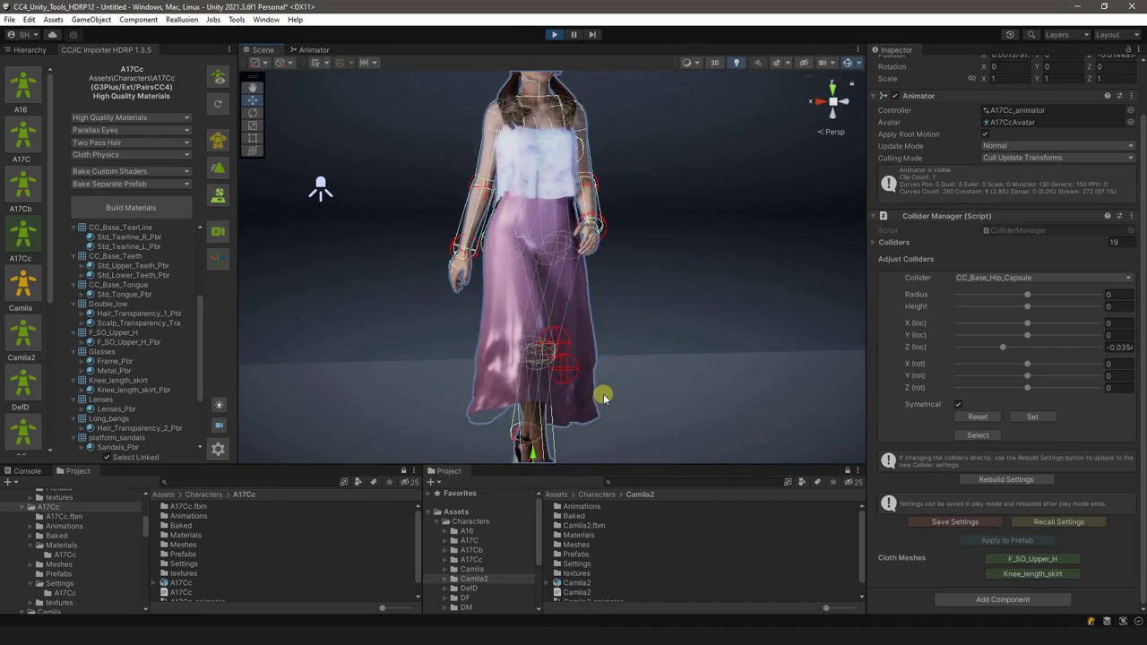
left_click(599, 386)
left_click(599, 387)
Save the skirt's cloth settings and exit Play mode
scroll(896, 363, "down", 10)
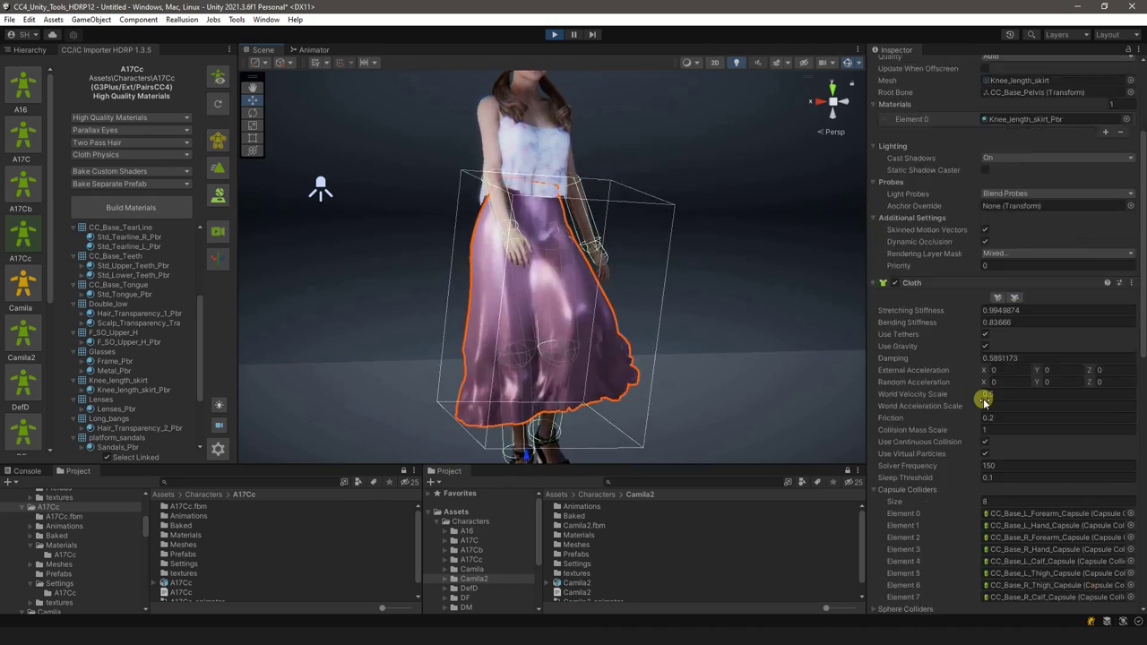
scroll(981, 392, "down", 10)
scroll(983, 401, "down", 2)
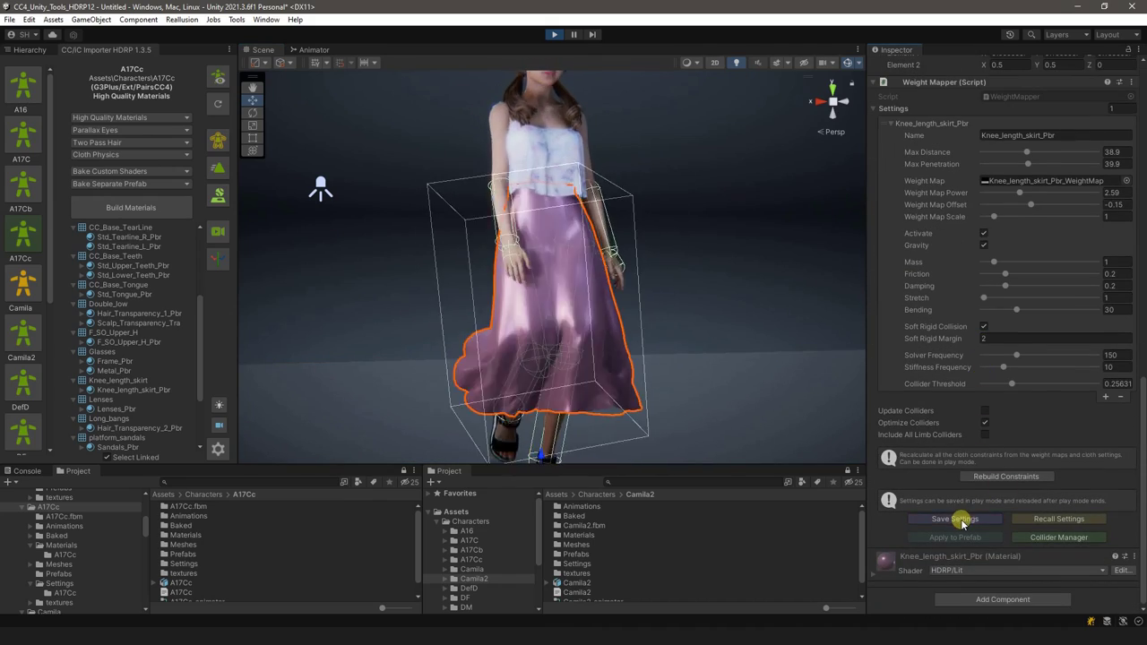
left_click_drag(660, 349, 619, 242, "alt")
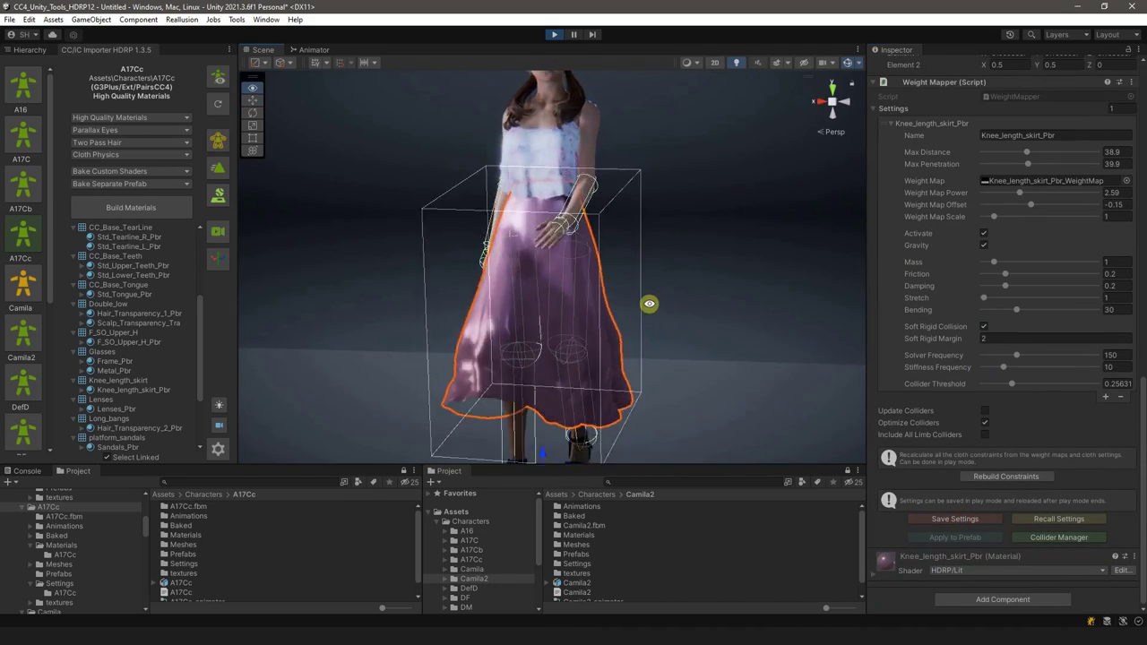
key("ctrl+p")
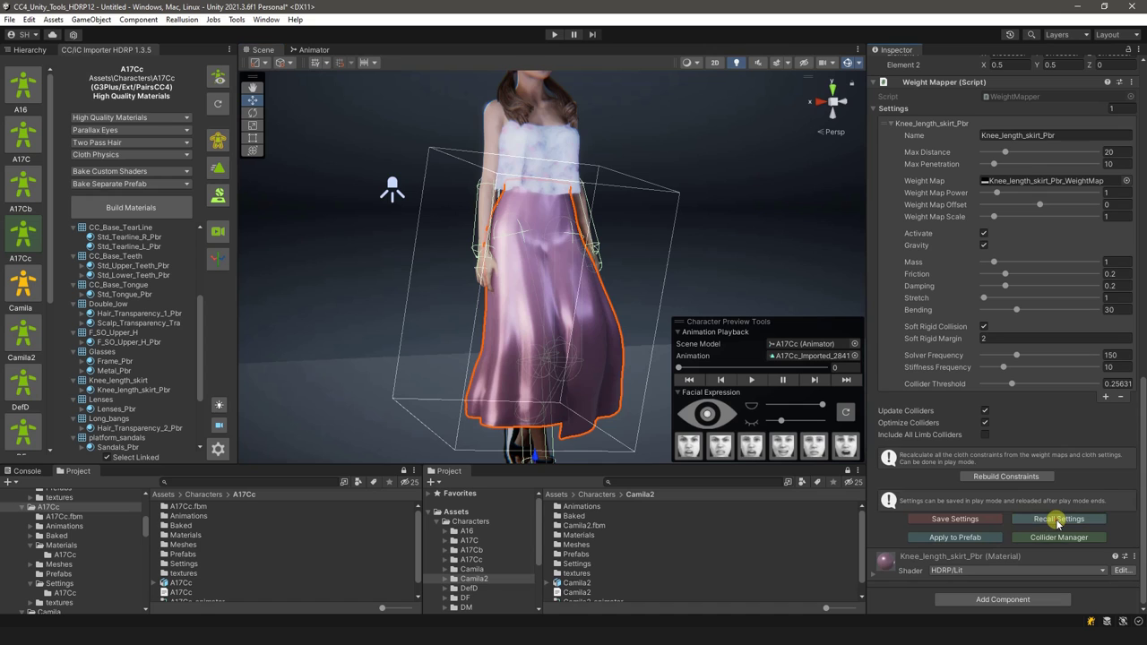
Recall the saved cloth settings and apply them to the A17Cc character prefab
left_click_drag(494, 259, 564, 258, "alt")
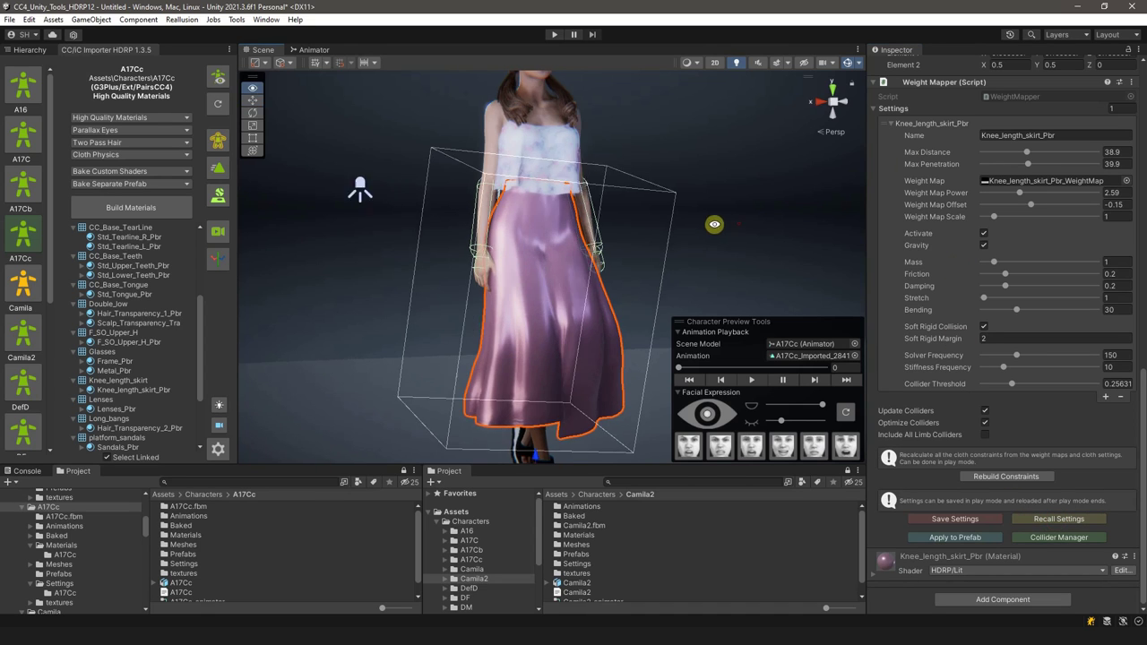
left_click(568, 153)
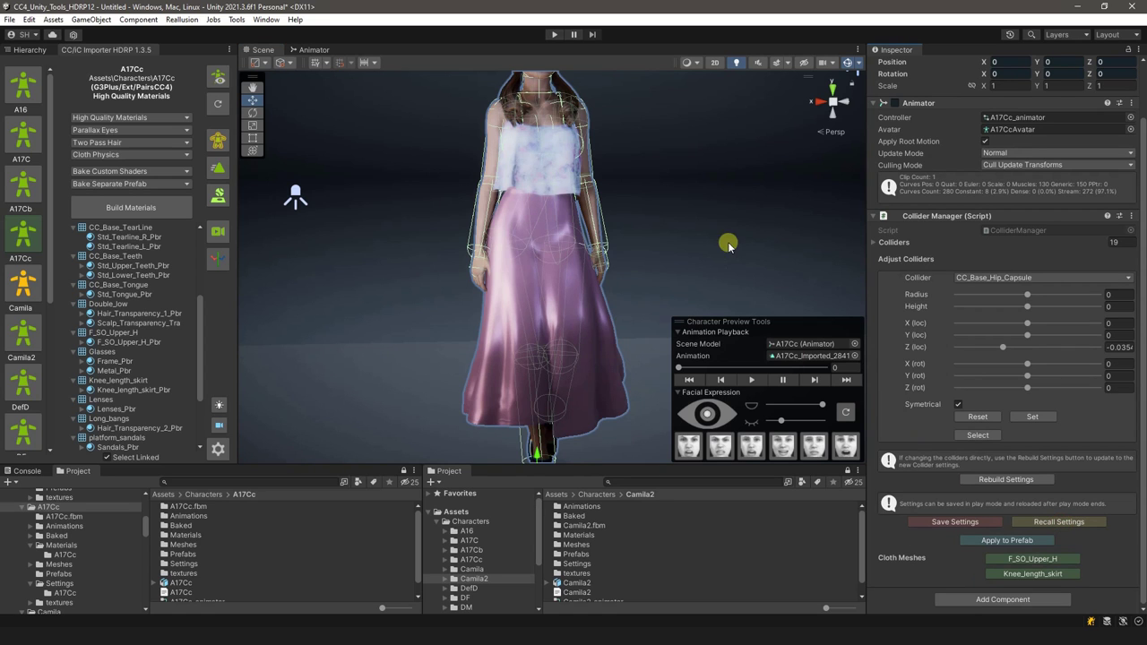
left_click_drag(728, 244, 724, 240, "alt")
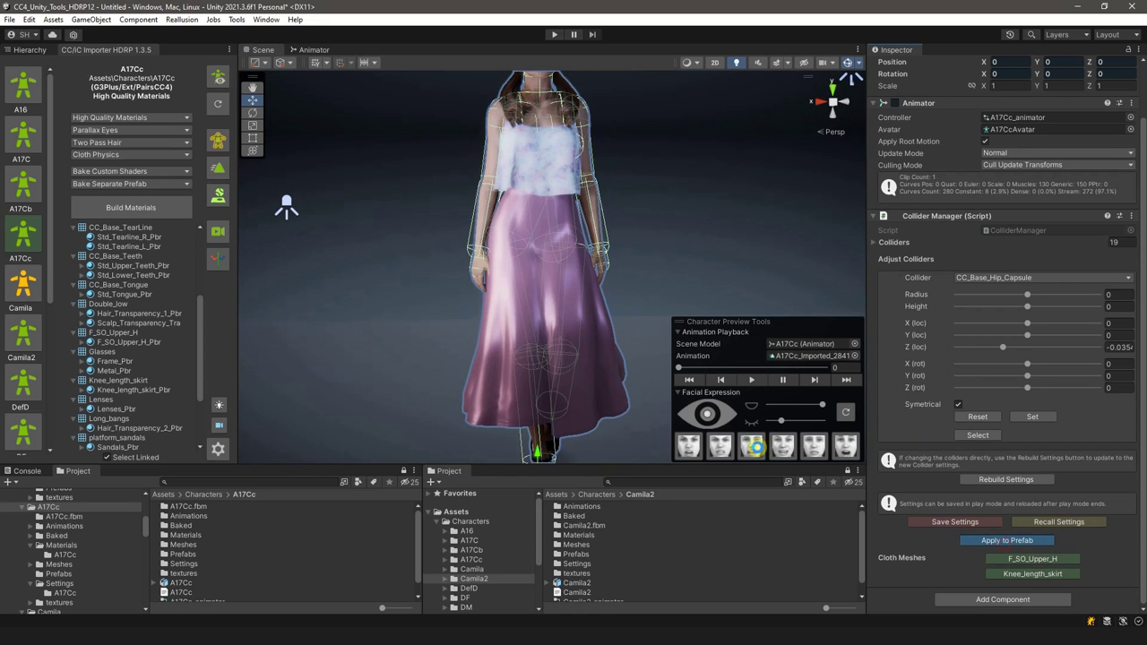
mouse_move(627, 259)
left_mouse_down()
mouse_move(678, 251)
mouse_move(625, 252)
left_mouse_up()
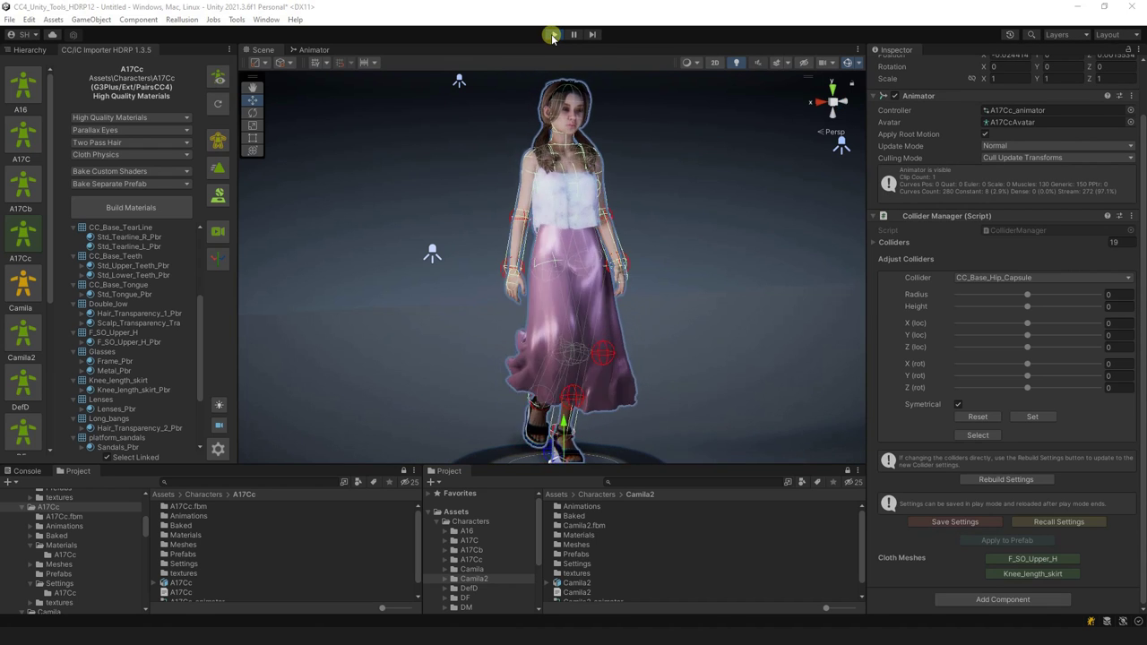
Deselect A17Cc and orbit to watch her pink skirt flare as she walks
left_click(762, 177)
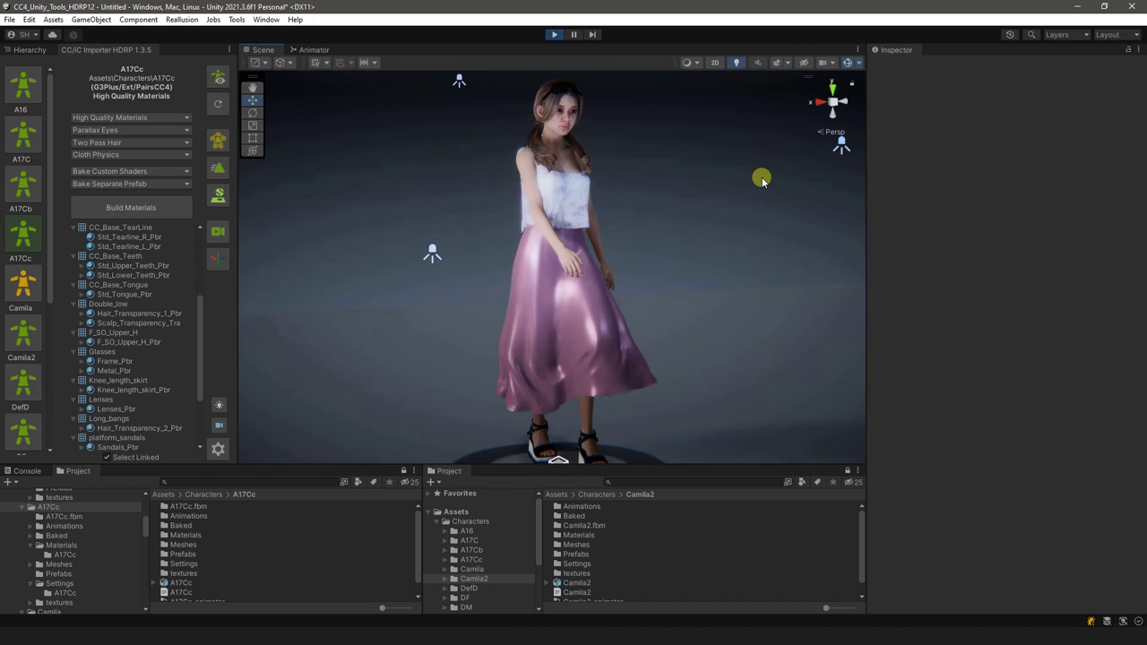
left_click_drag(762, 177, 682, 205, "alt")
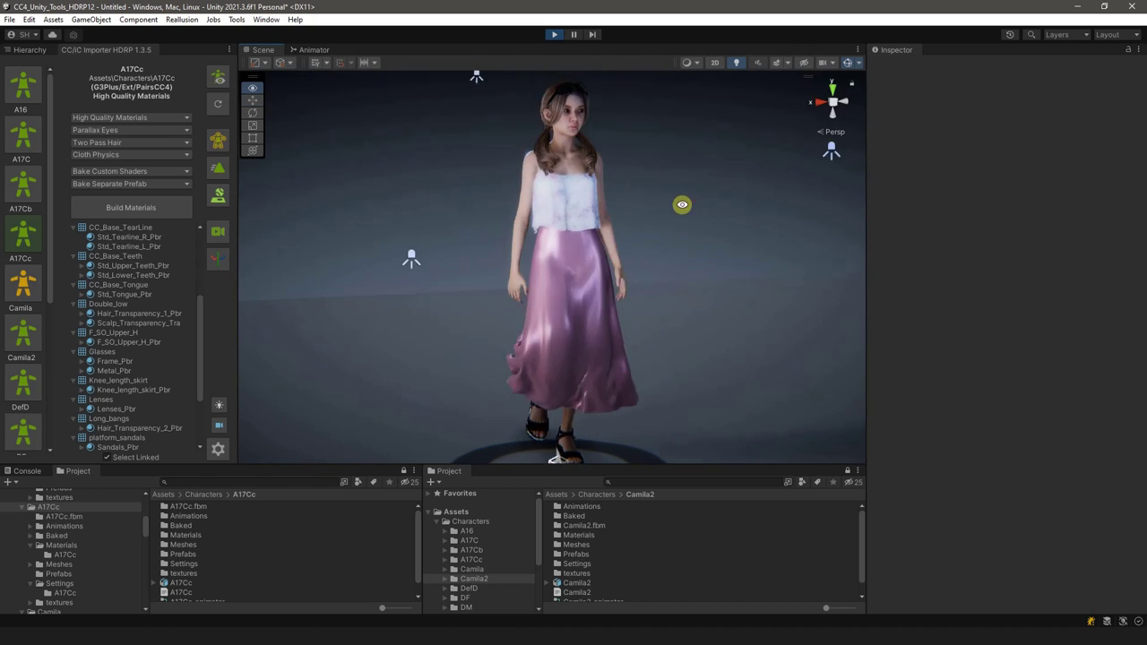
mouse_move(563, 209)
left_mouse_down("alt")
mouse_move(349, 207)
mouse_move(786, 205)
mouse_move(640, 200)
mouse_move(745, 200)
left_mouse_up("alt")
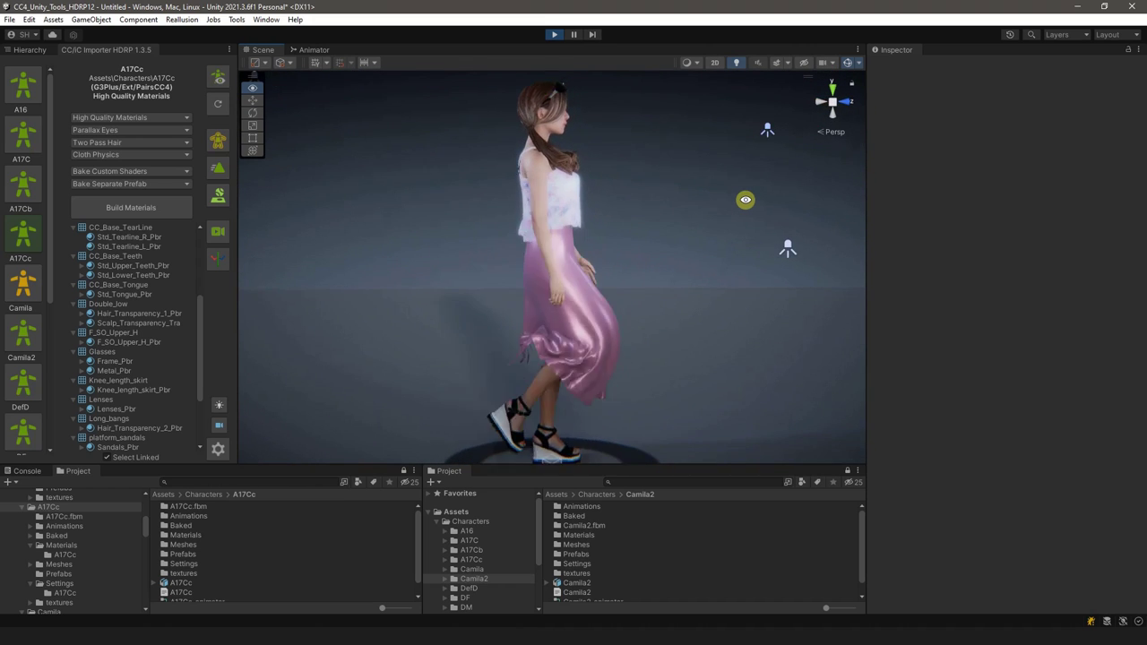